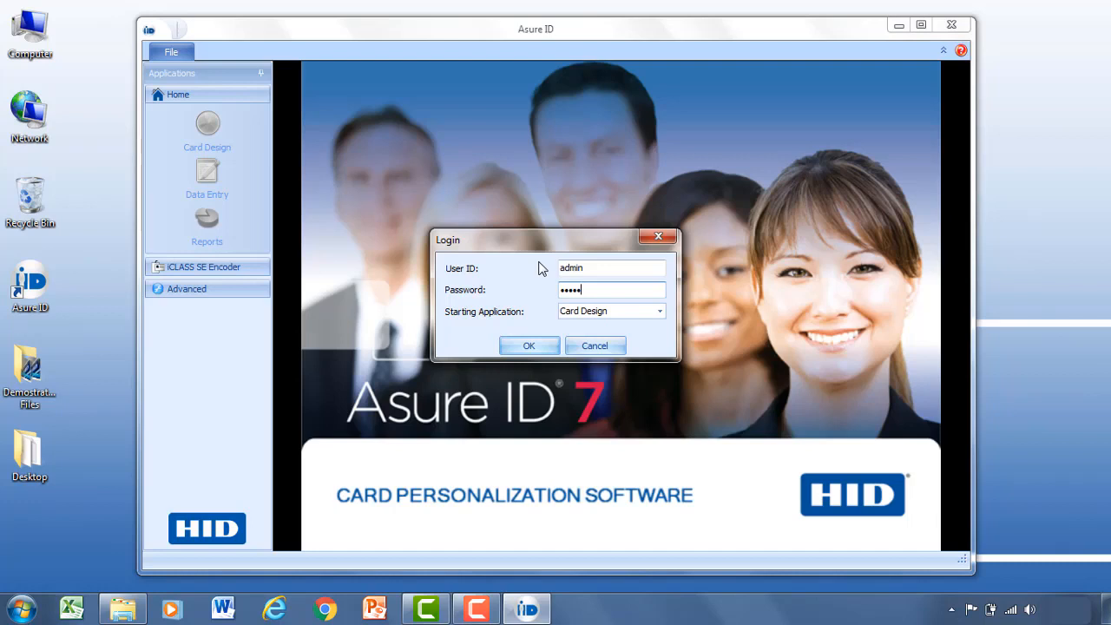
Log in to Asure ID, keeping Card Design as the starting application.
left_click(659, 312)
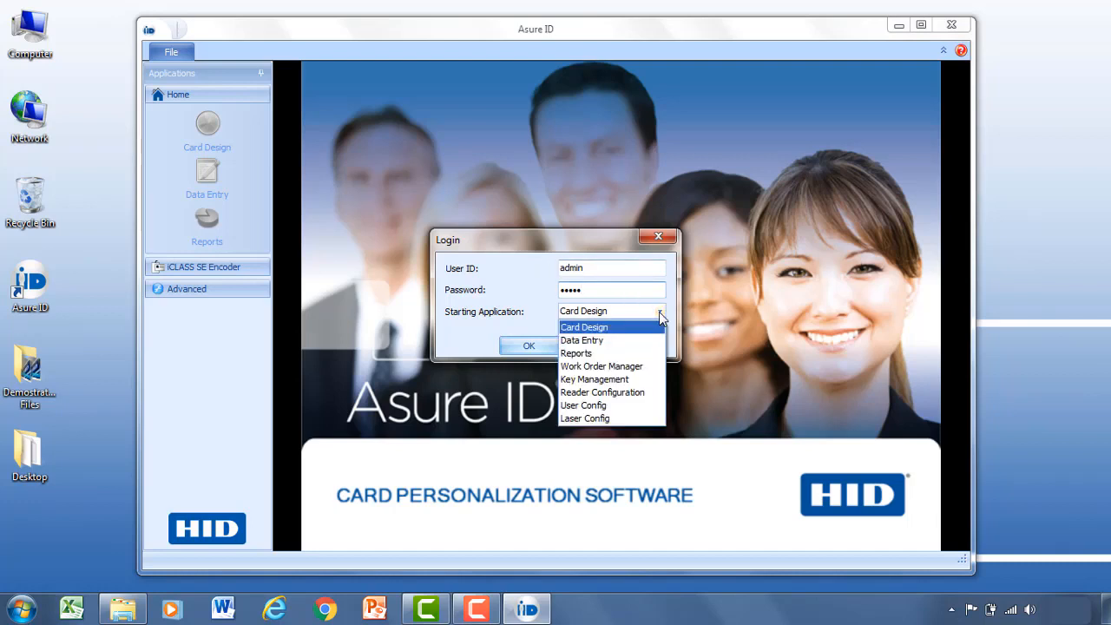
left_click(610, 327)
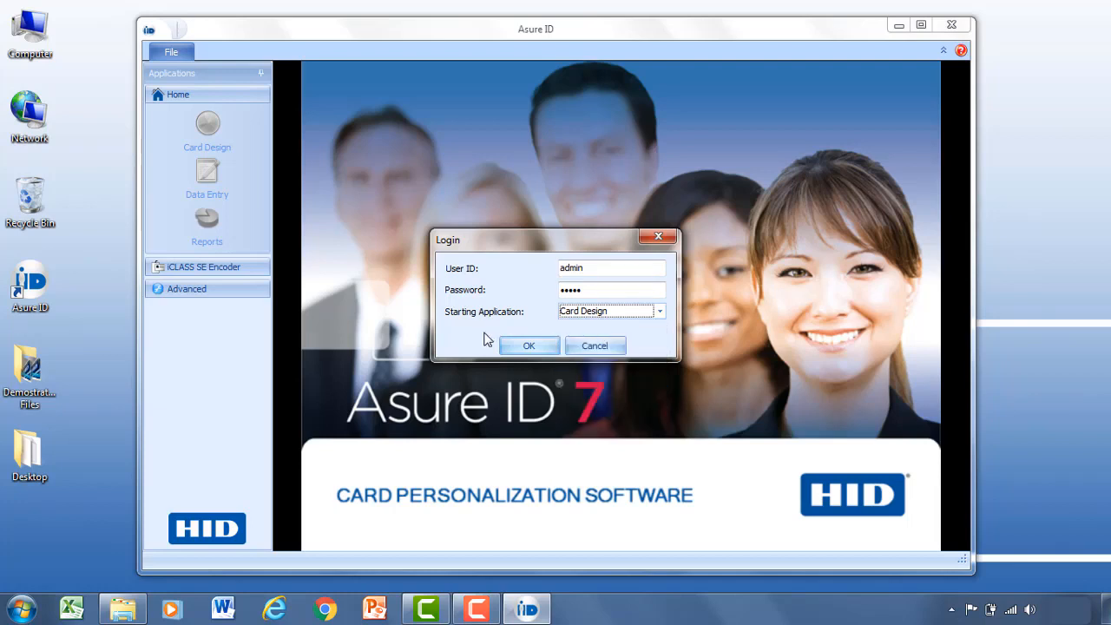
left_click(529, 345)
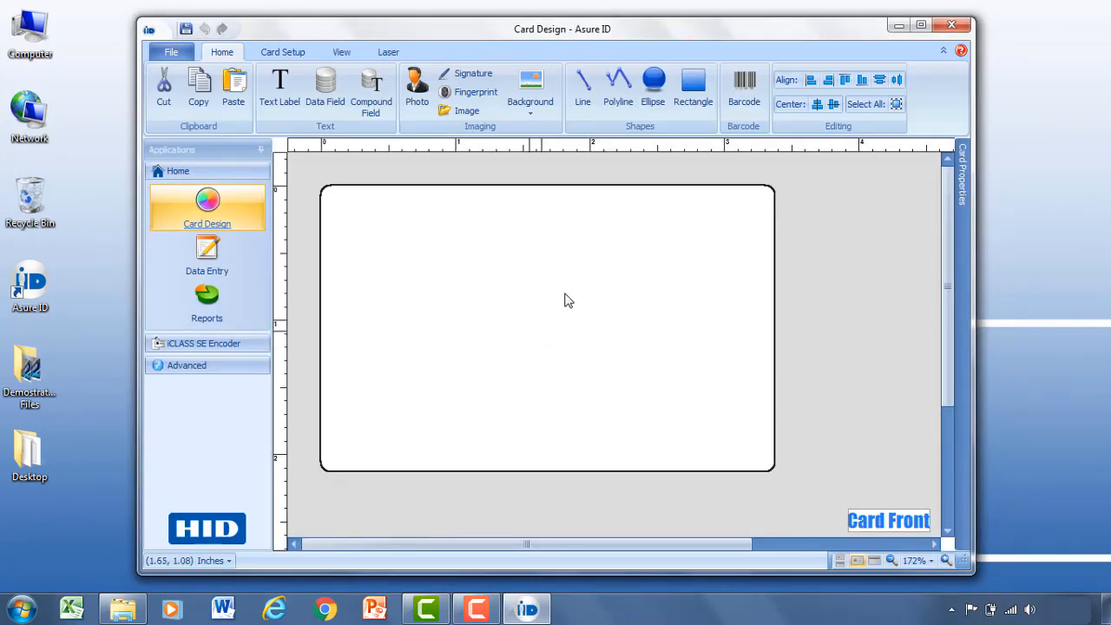
Maximize the Card Design window and look over the Card Setup data source options.
left_click(921, 26)
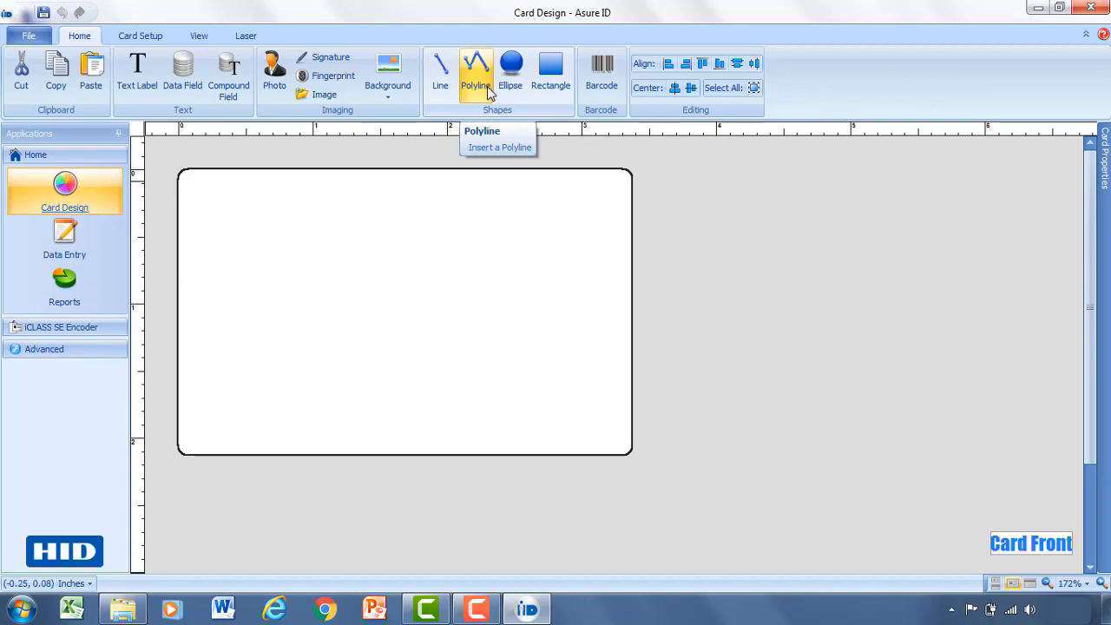
left_click(137, 37)
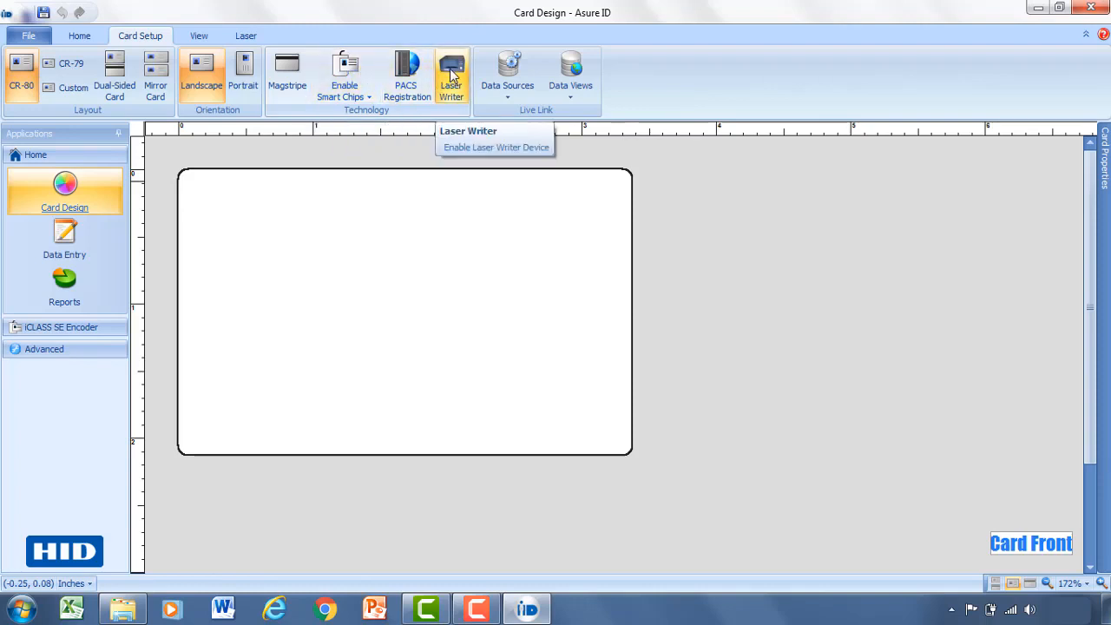
left_click(531, 93)
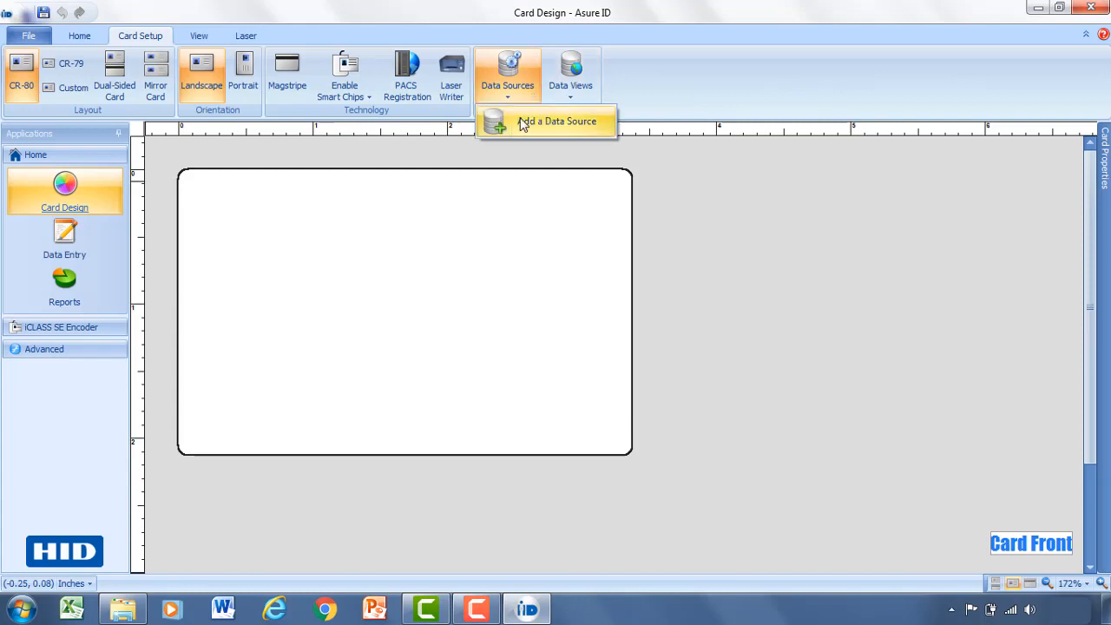
left_click(583, 126)
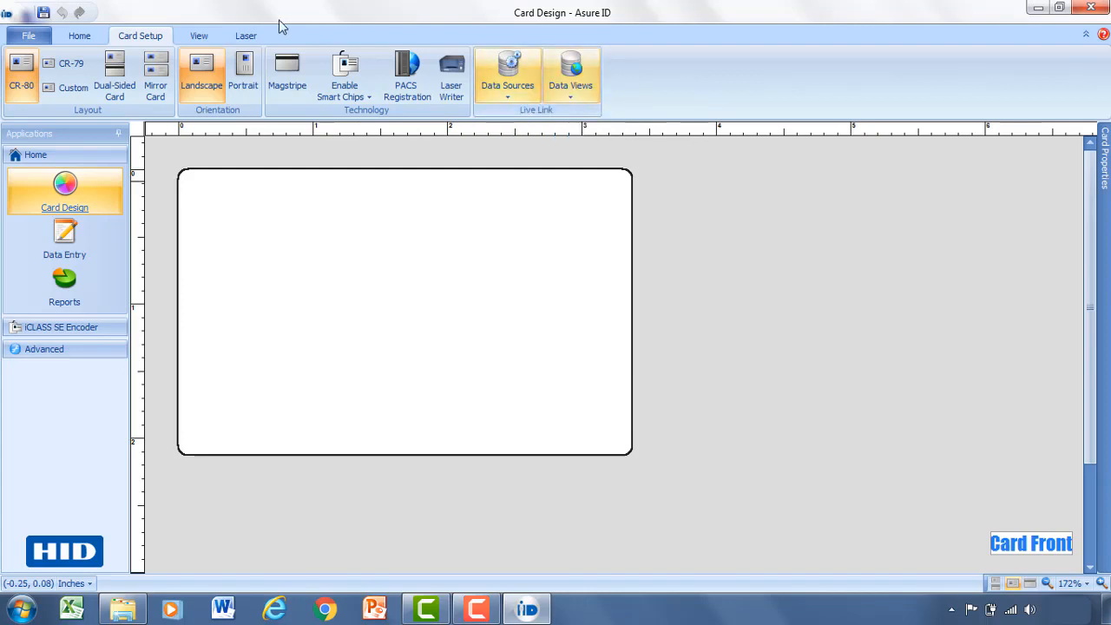
Browse the View and Laser ribbon tabs, then return to Home.
left_click(195, 37)
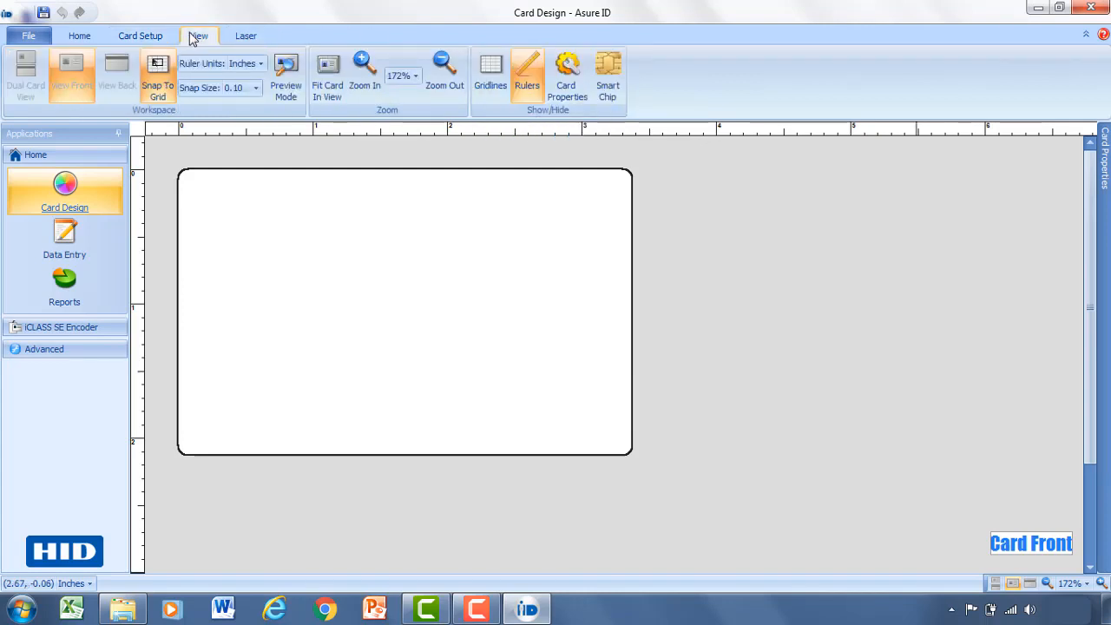
left_click(244, 38)
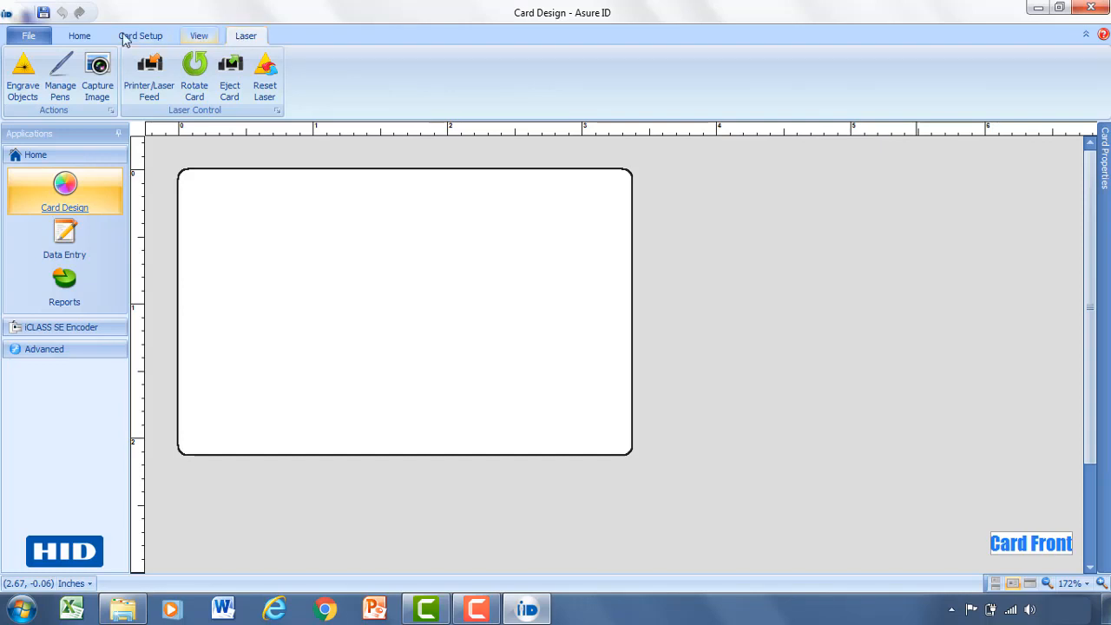
left_click(81, 35)
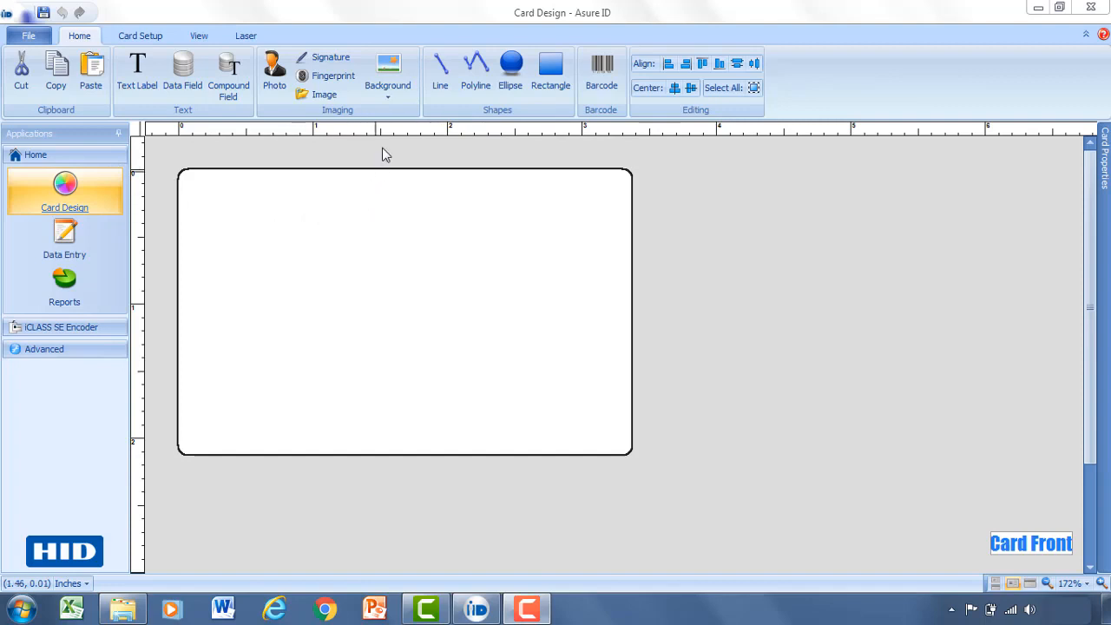
Give the card front a plain light lavender background (R=192, G=192, B=255).
left_click(395, 91)
left_click(433, 143)
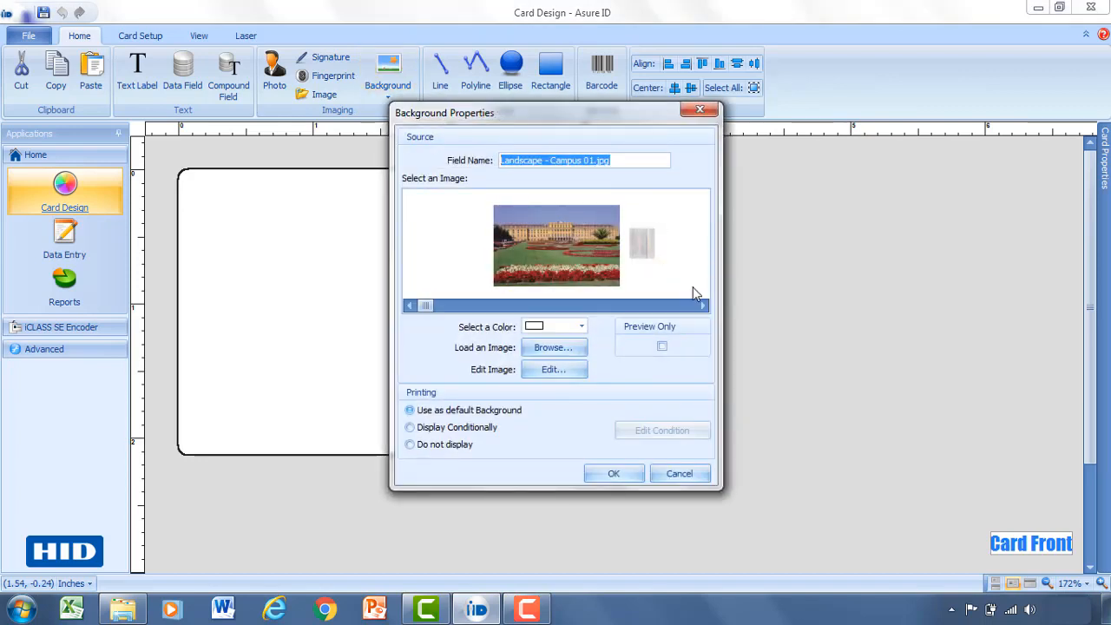
left_click(704, 308)
left_click(705, 308)
left_click(705, 308)
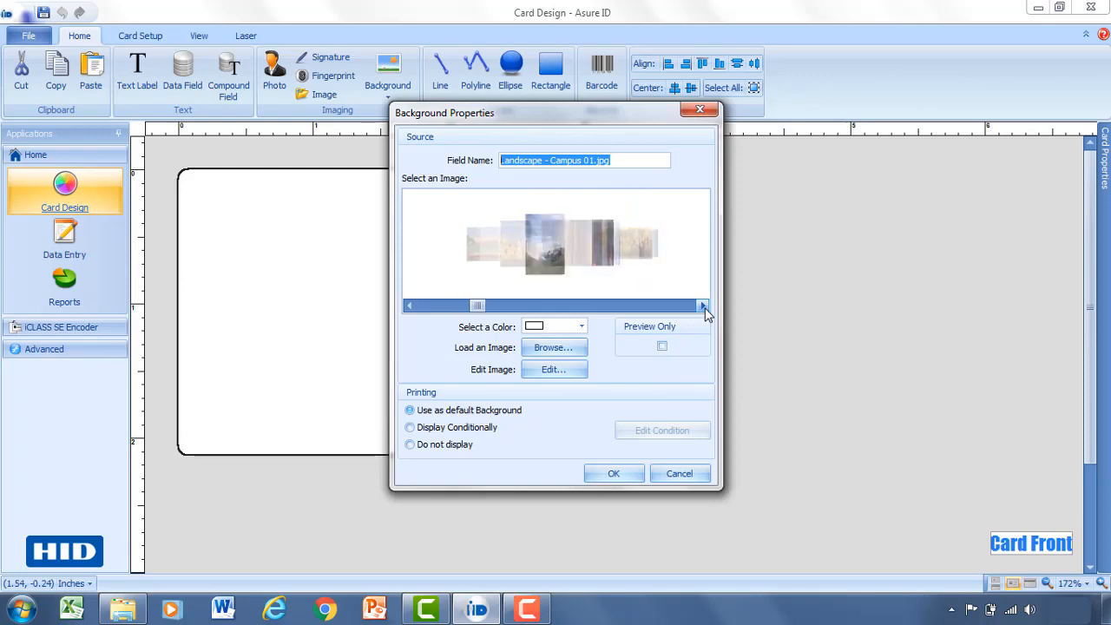
left_click(705, 308)
left_click(704, 308)
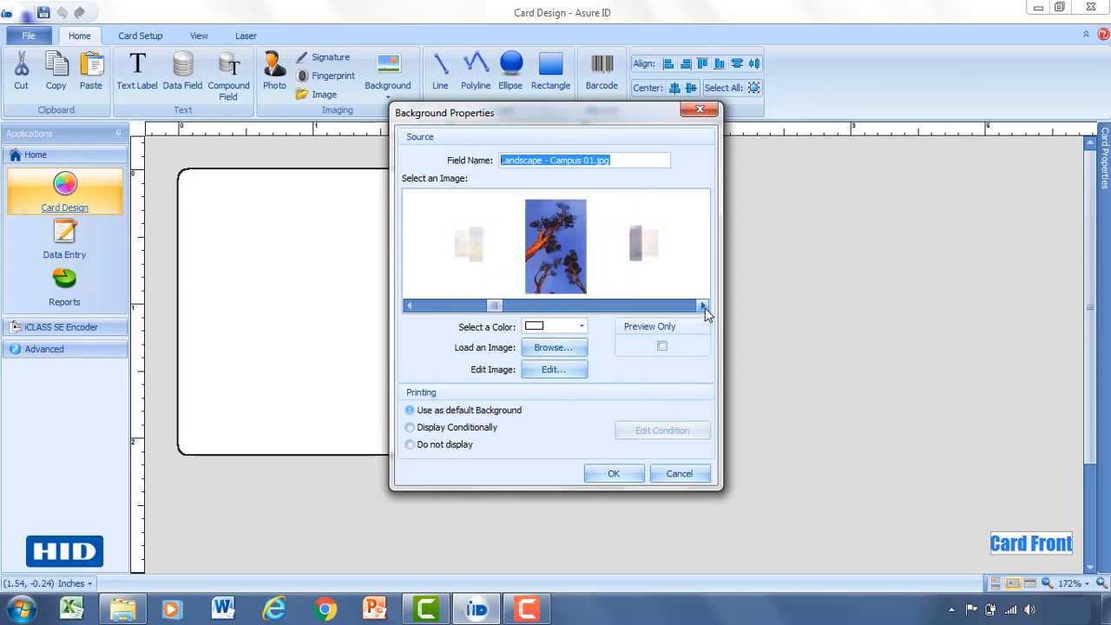
left_click(581, 326)
left_click(583, 327)
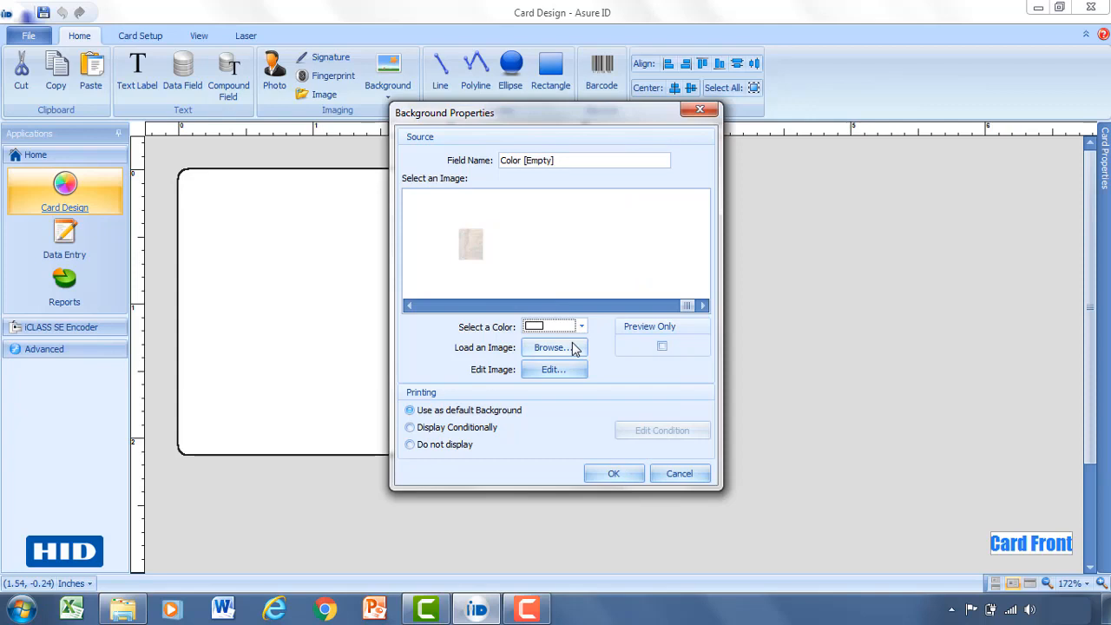
left_click(582, 327)
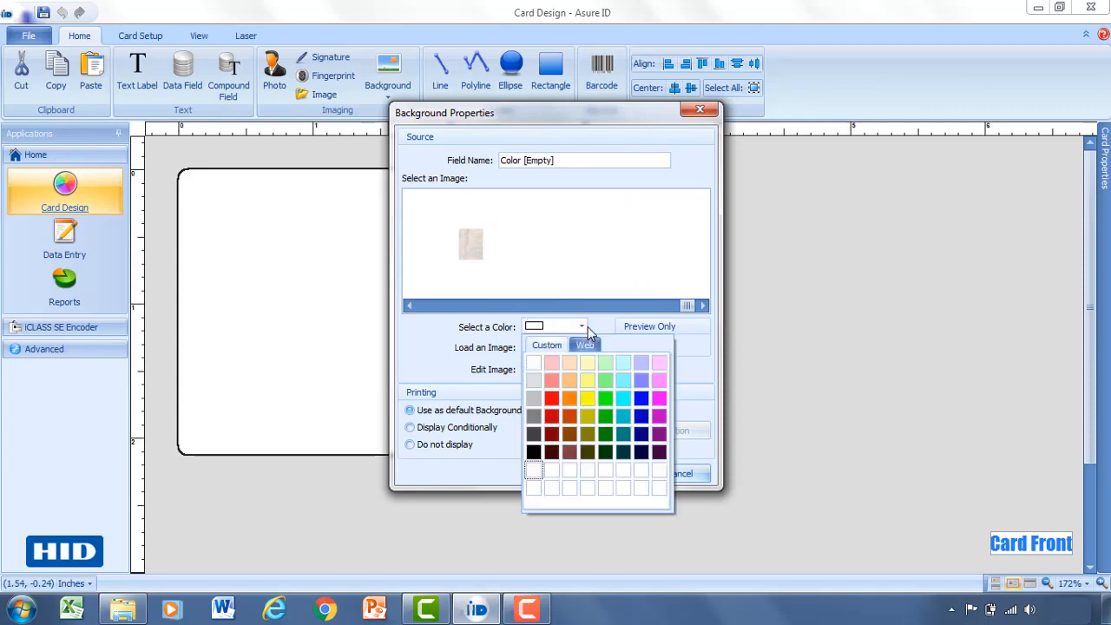
left_click(641, 364)
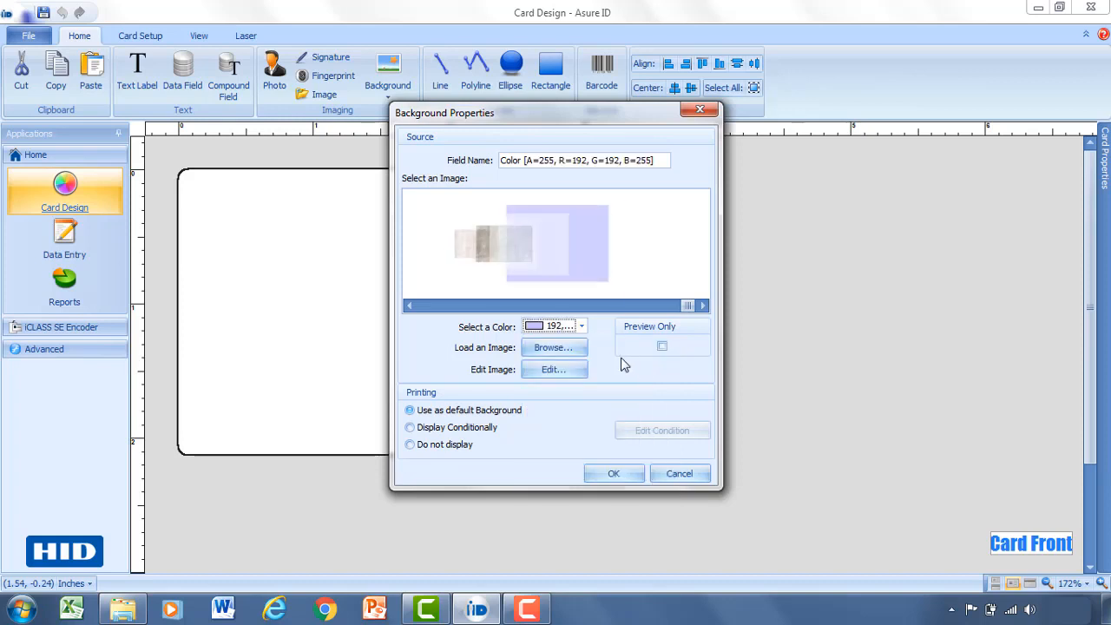
left_click(615, 473)
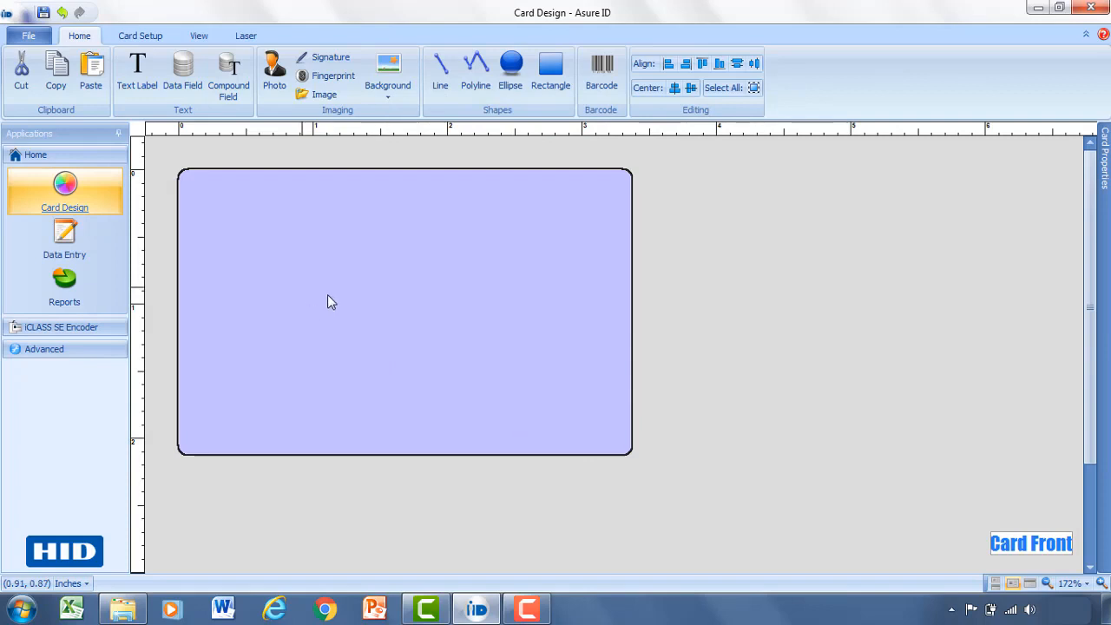
Draw a text label near the card's top-left reading 'HID GLOBAL'.
left_click(144, 89)
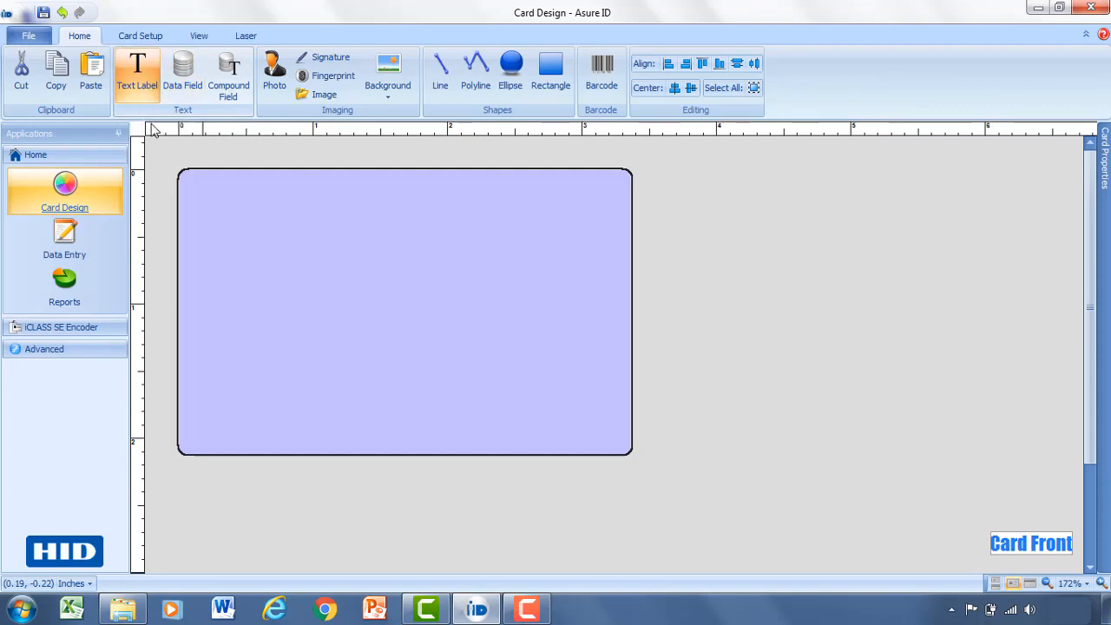
left_click_drag(205, 196, 429, 268)
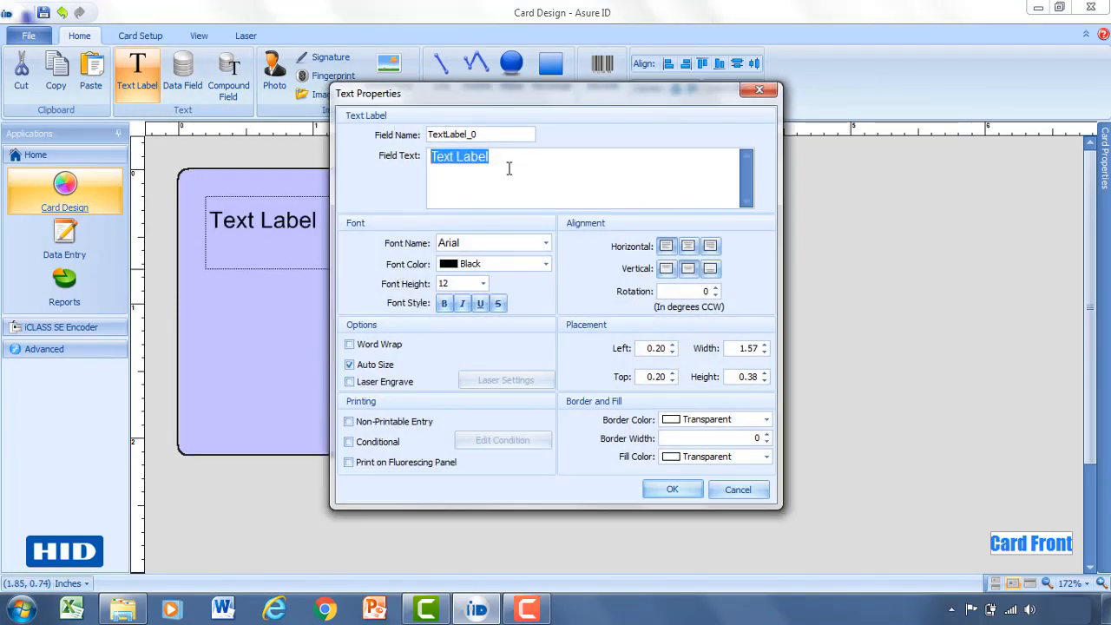
left_click_drag(488, 157, 422, 160)
type("HID GLOBAL")
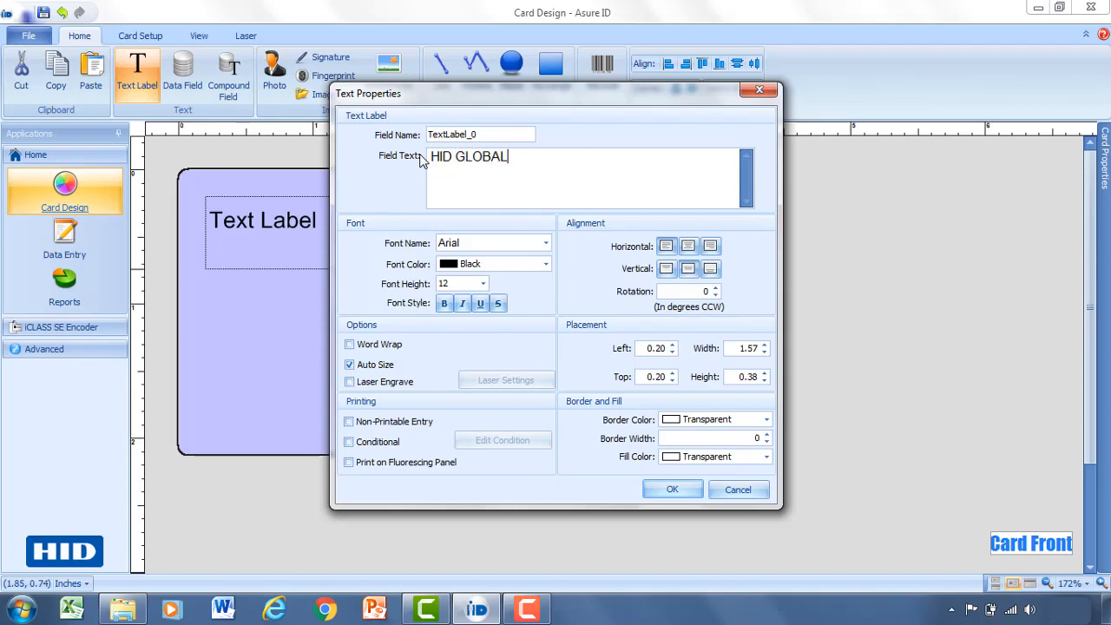
left_click_drag(430, 134, 484, 135)
left_click(484, 136)
Style the label bold Arial 16 in dark blue (0, 0, 192), then nudge it up-left.
left_click(546, 245)
left_click_drag(587, 277, 589, 314)
scroll(503, 351, "down", 4)
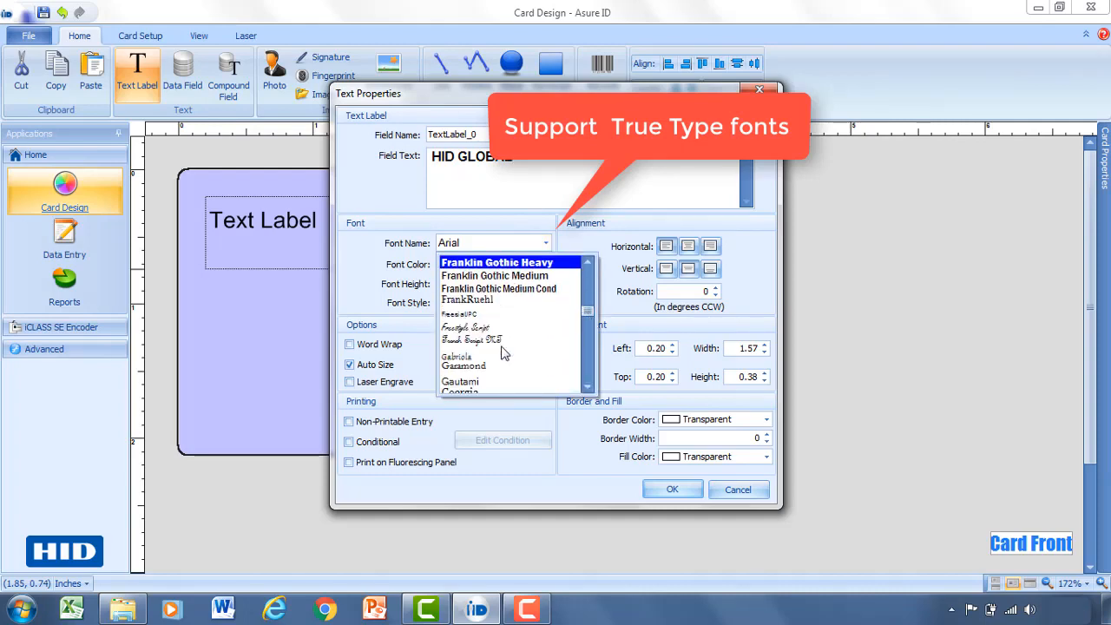
left_click(539, 189)
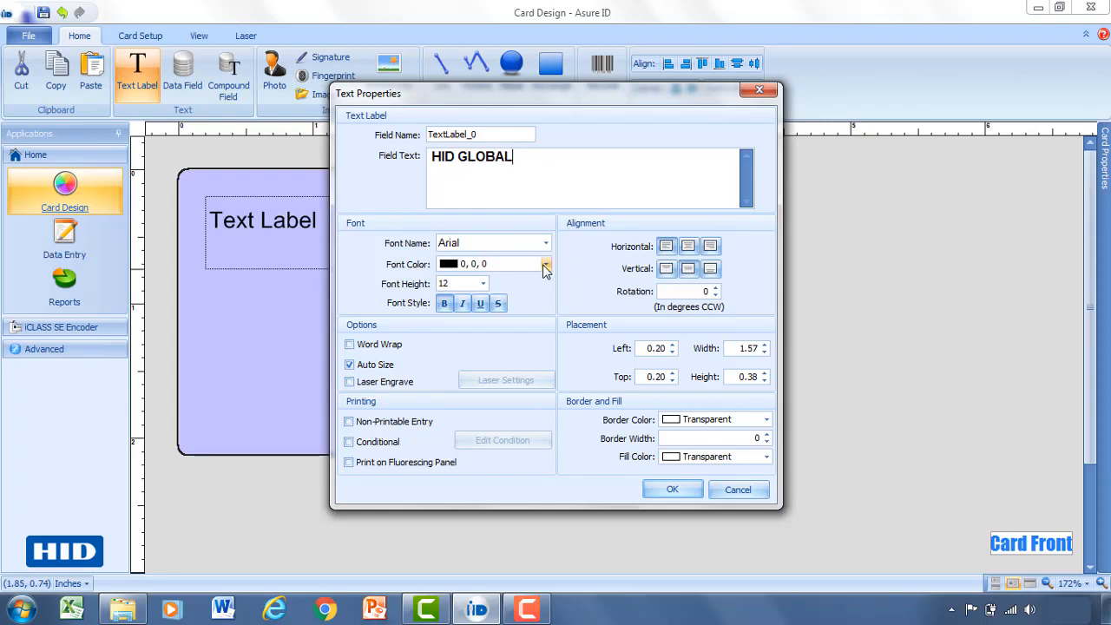
left_click(545, 265)
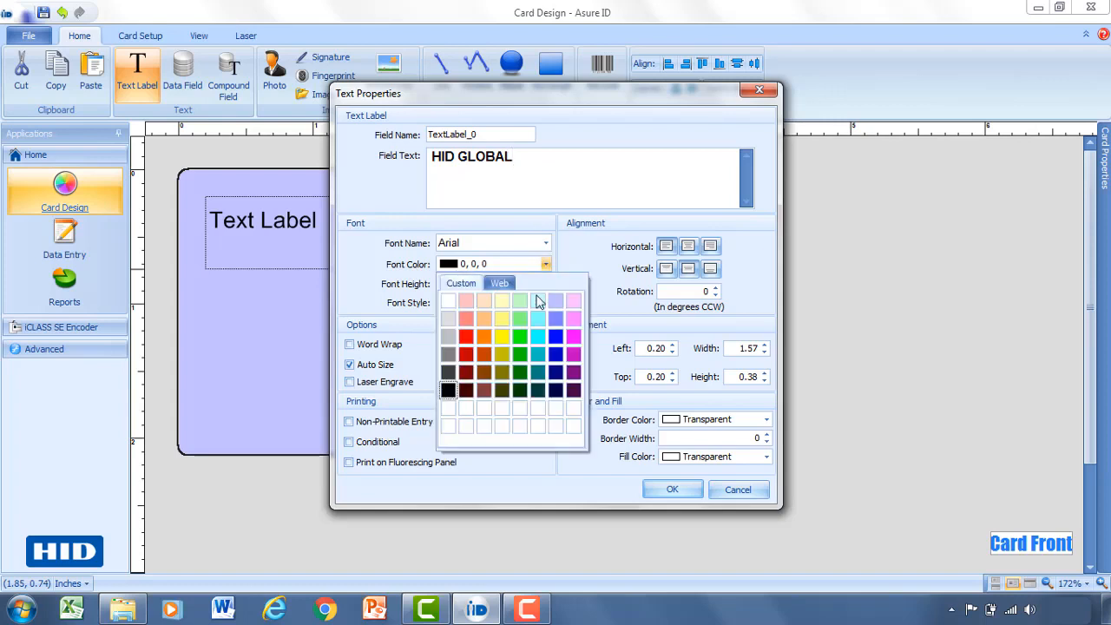
left_click(557, 355)
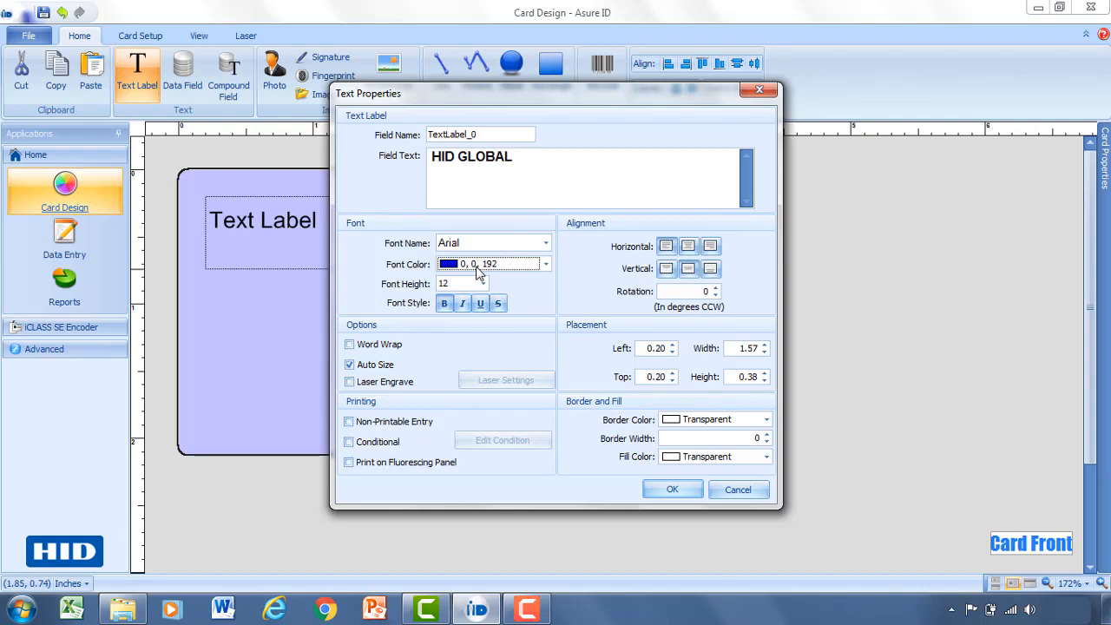
left_click(482, 284)
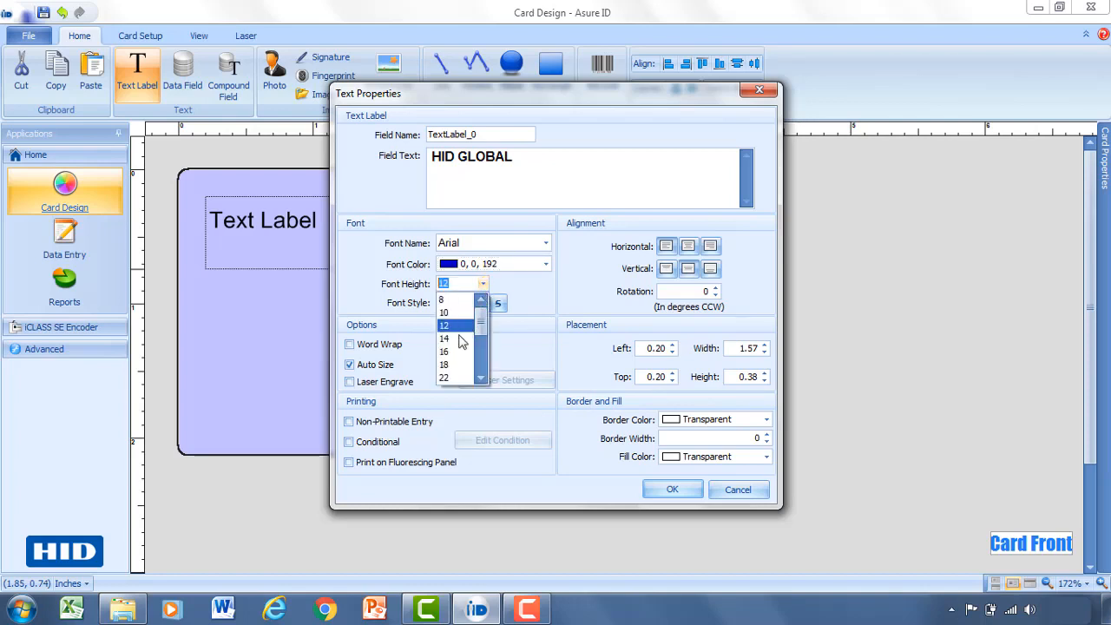
left_click(455, 361)
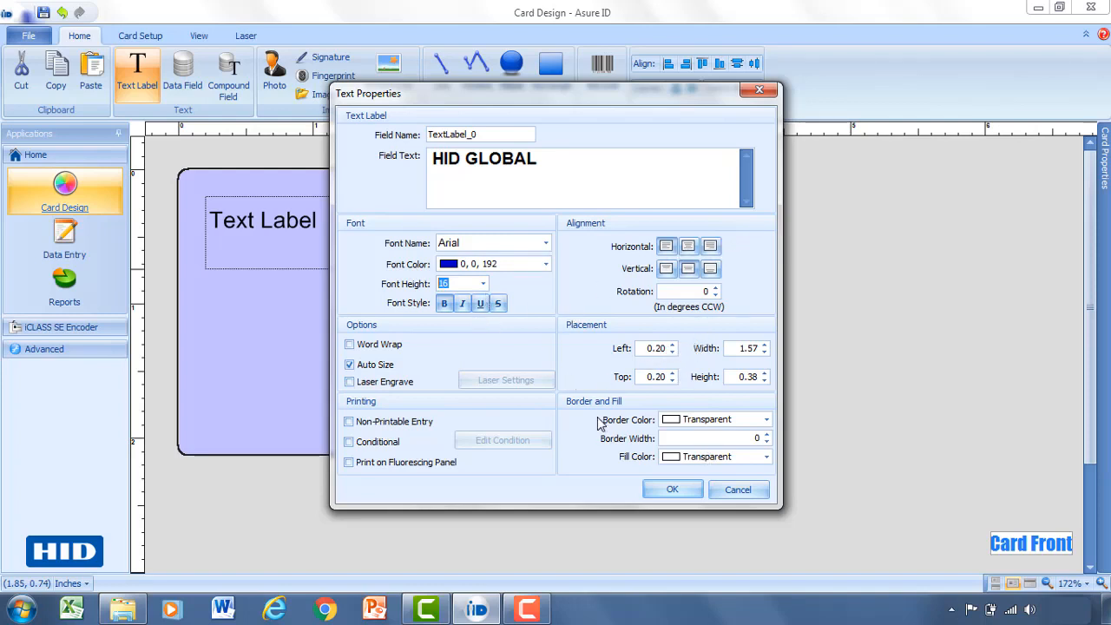
left_click(672, 488)
left_click_drag(344, 240, 329, 225)
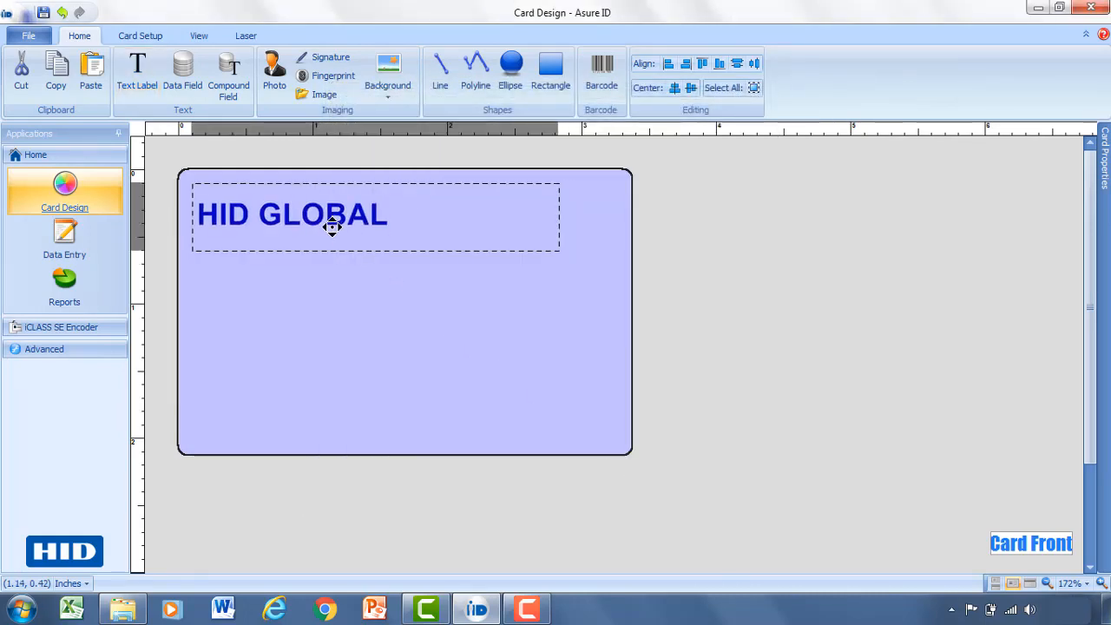
left_click(332, 283)
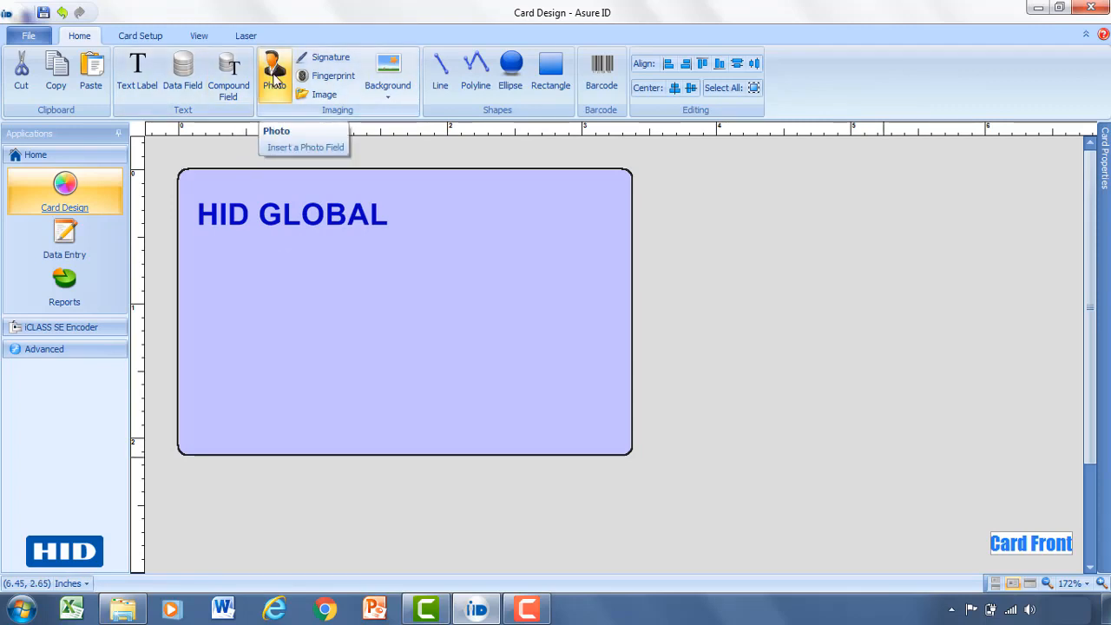
Draw a photo field on the card's right named 'EMP Photo' in .JPG format.
left_click(274, 76)
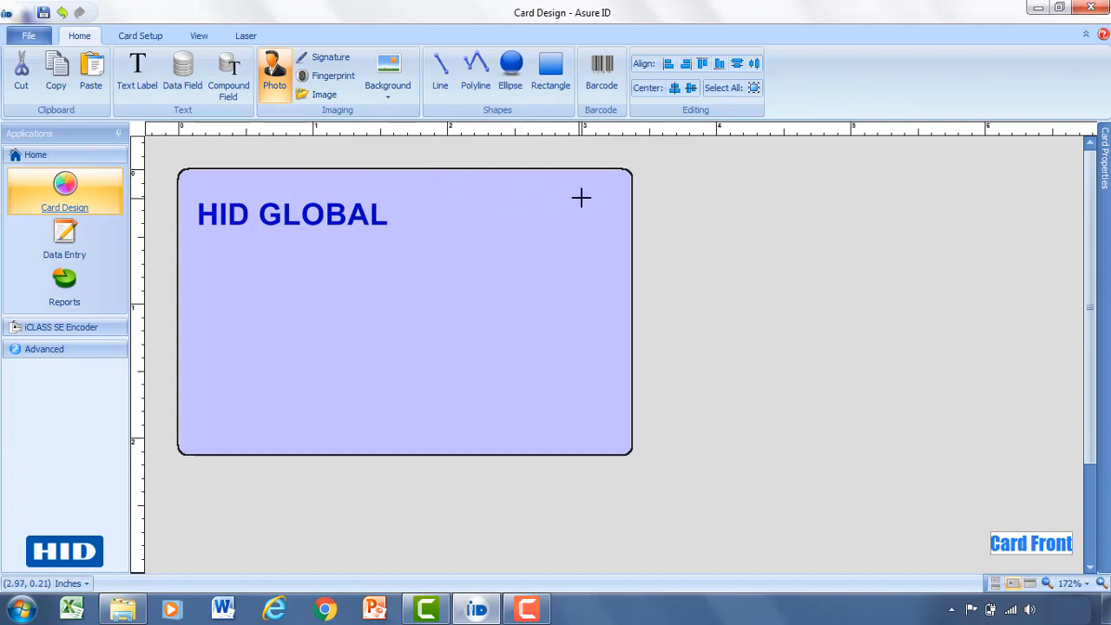
left_click_drag(595, 196, 441, 385)
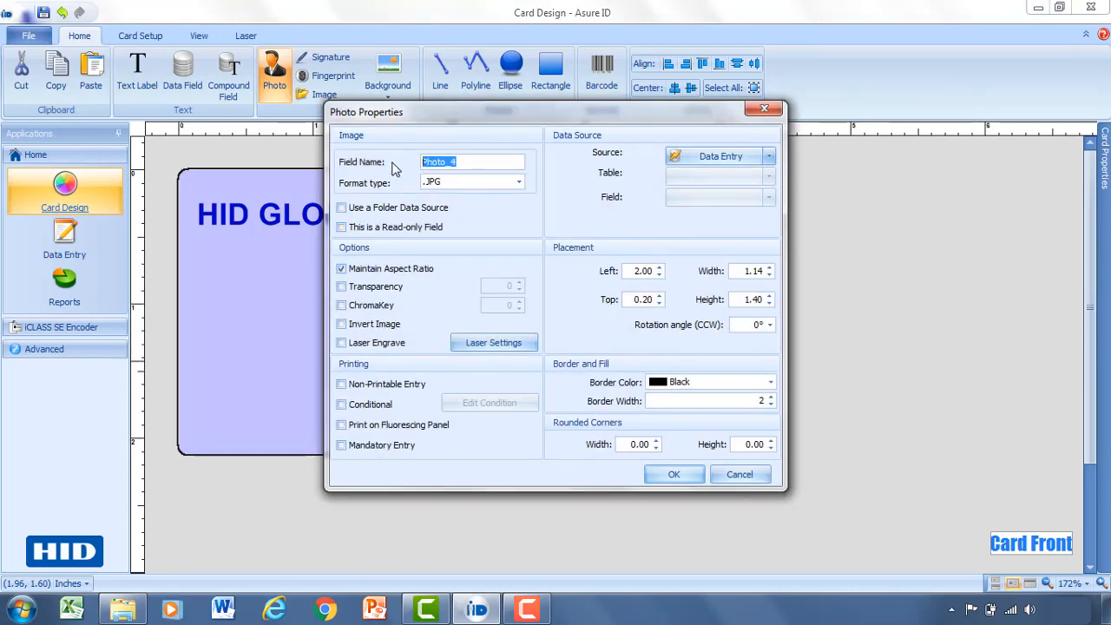
left_click(471, 161)
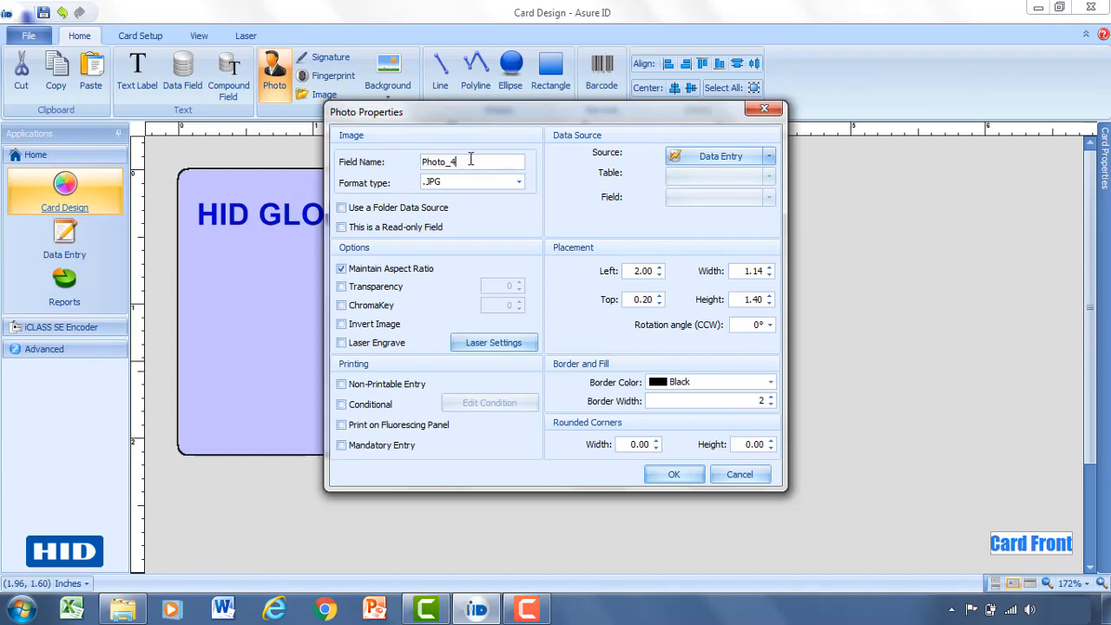
left_click_drag(473, 162, 415, 164)
type("EMP Photo")
left_click(518, 183)
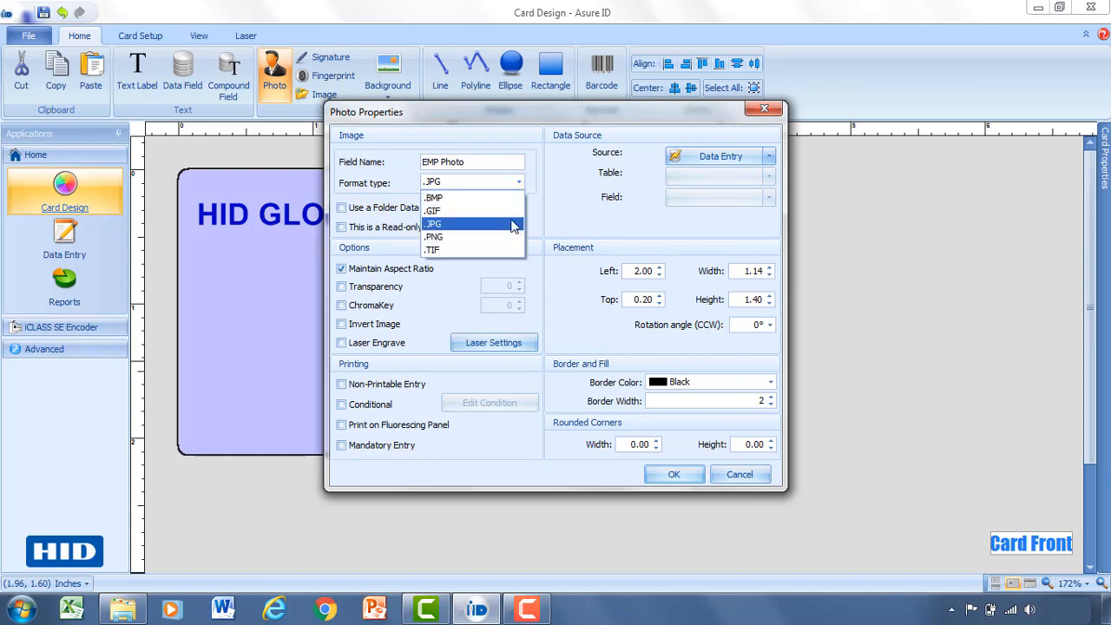
left_click(514, 224)
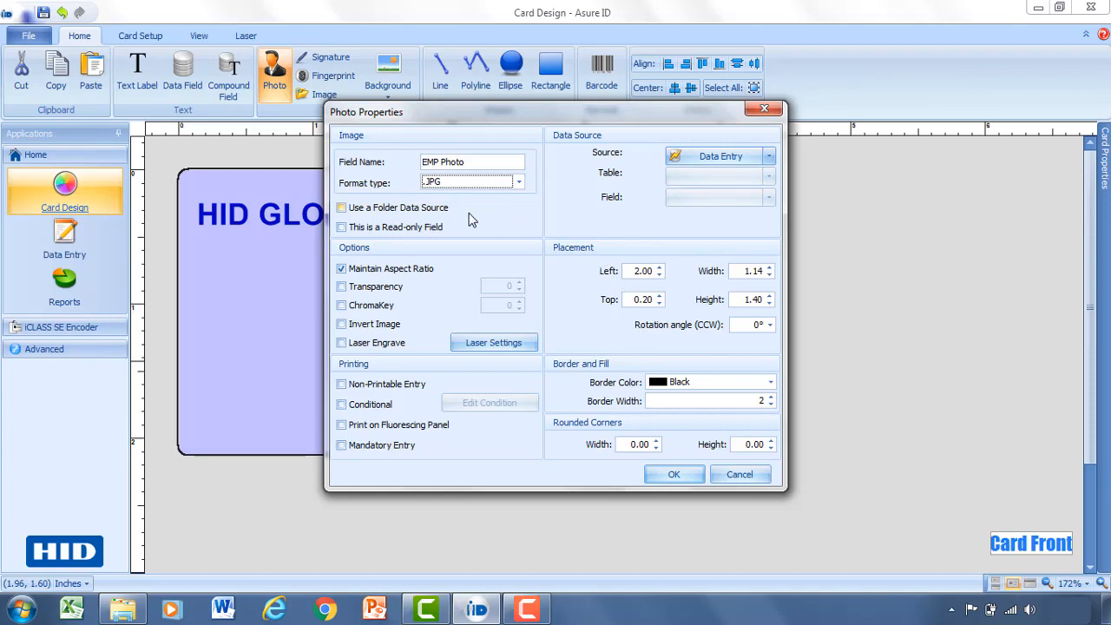
Keep Data Entry as the photo source, confirm, and move the photo box slightly down.
left_click(341, 208)
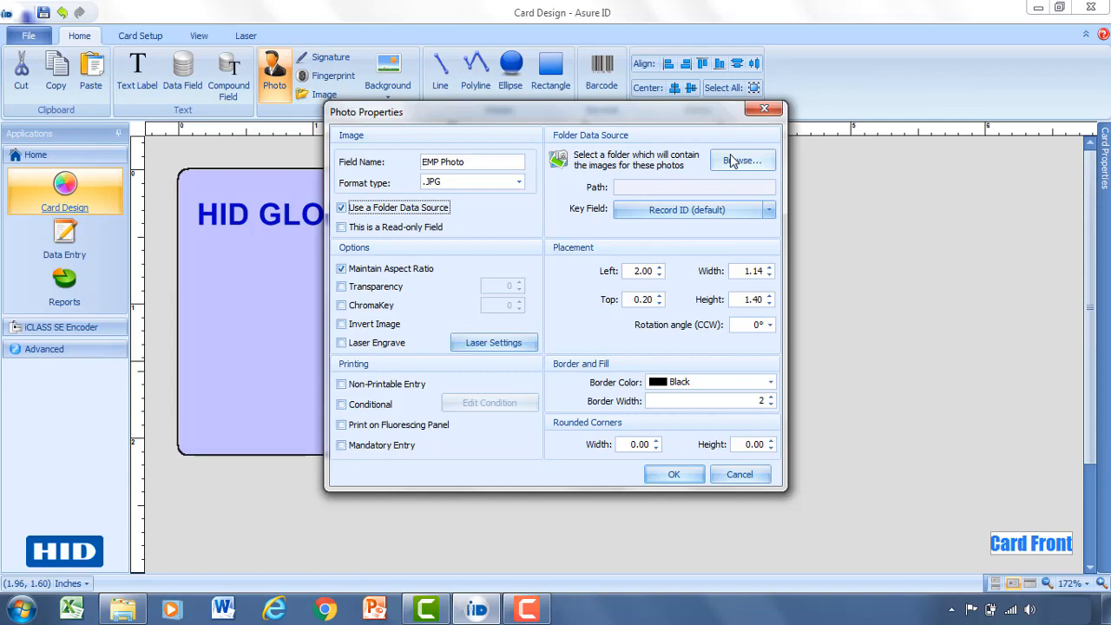
left_click(341, 208)
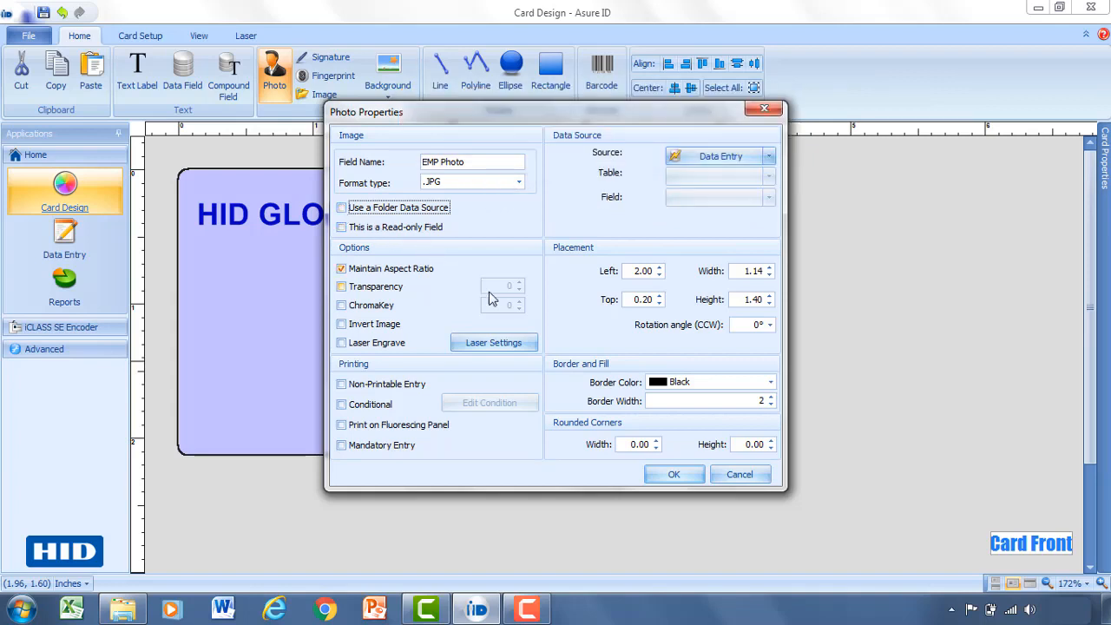
left_click(671, 475)
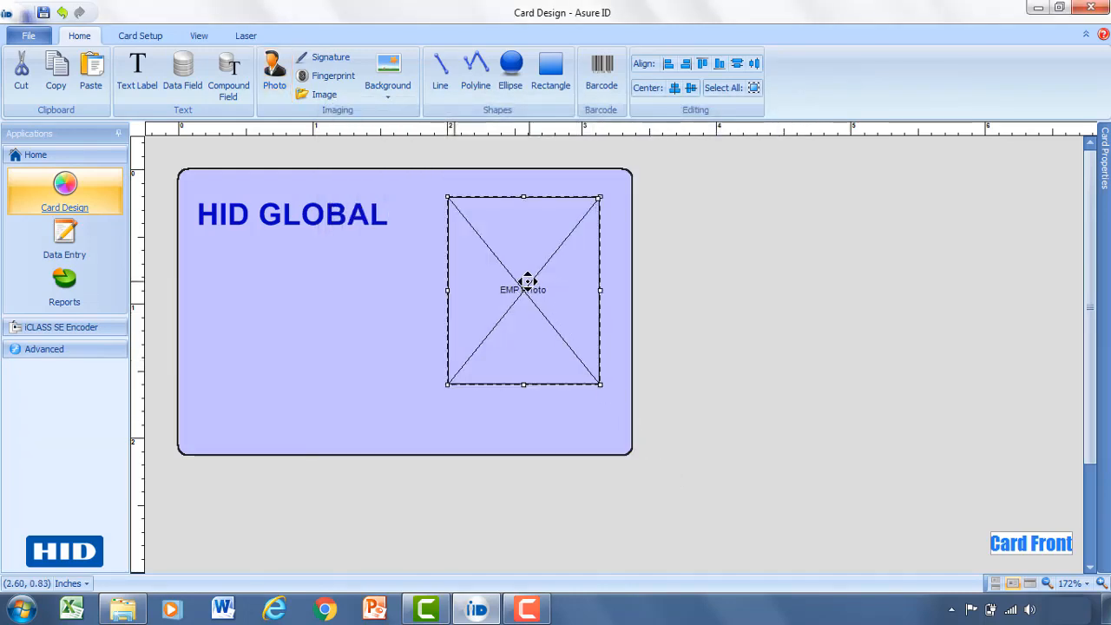
left_click_drag(525, 280, 520, 319)
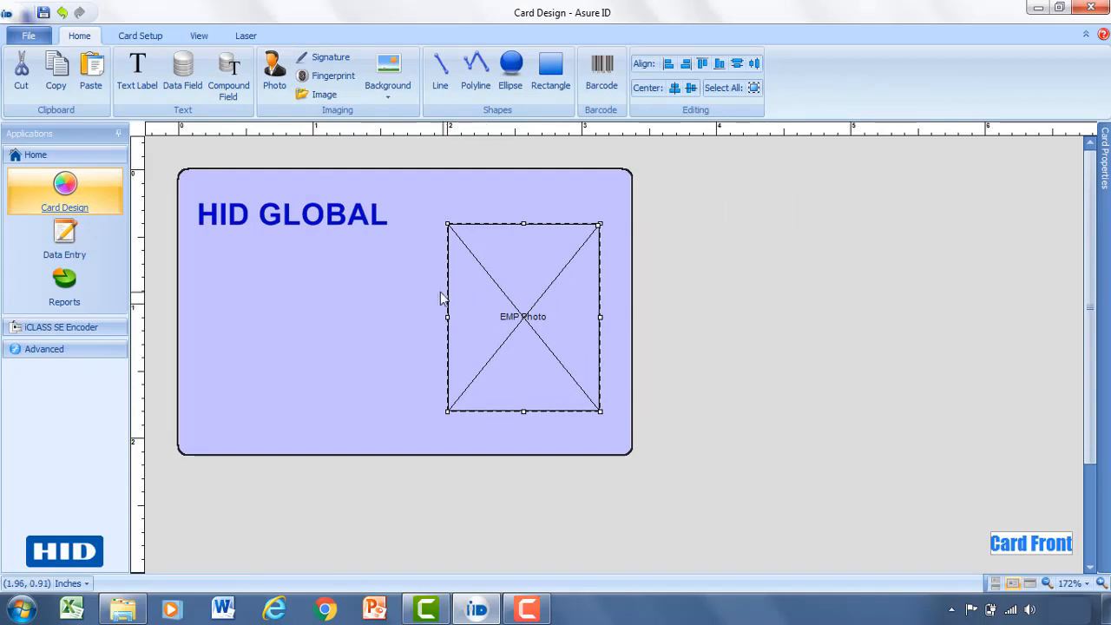
Draw a 'First Name' data field below the heading and shift it slightly left.
left_click(182, 75)
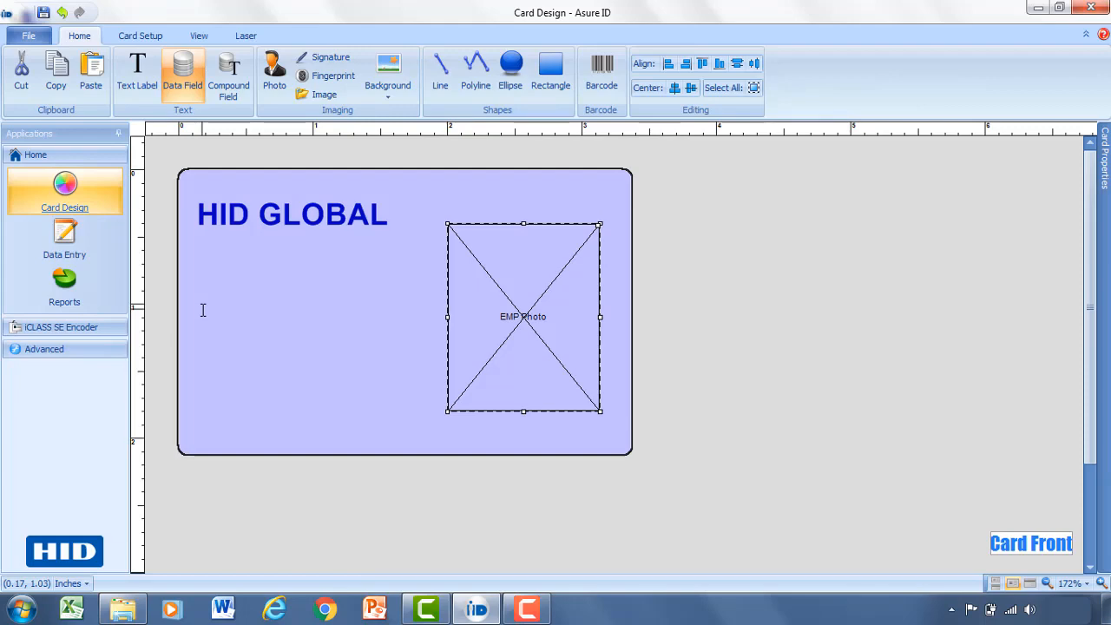
left_click_drag(203, 310, 398, 334)
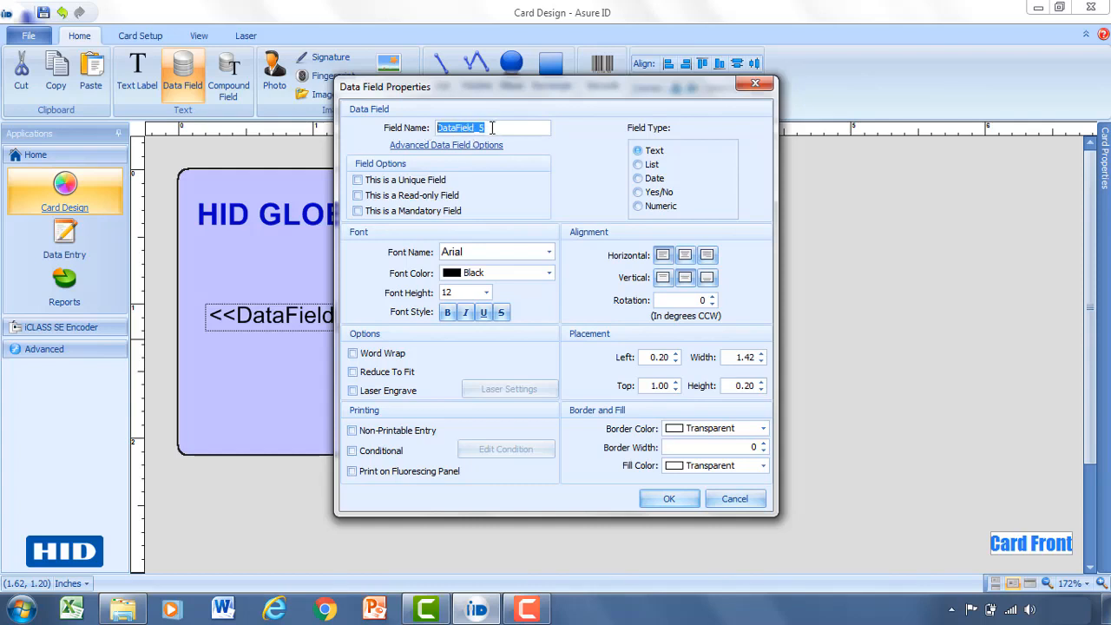
left_click_drag(492, 128, 424, 122)
type("F")
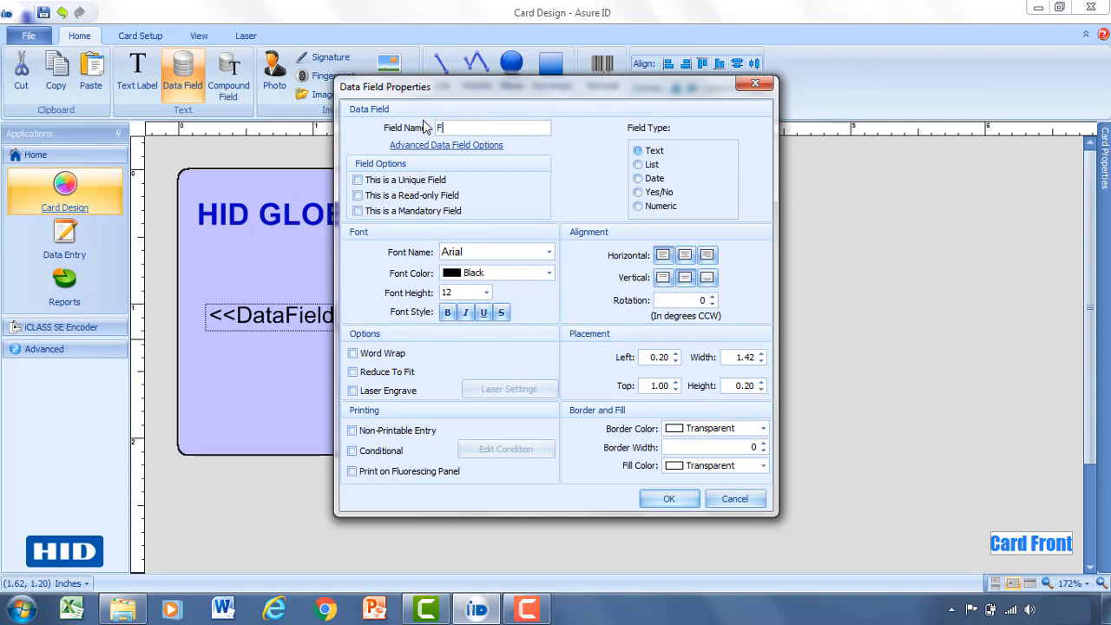
type("irst Name")
left_click(665, 498)
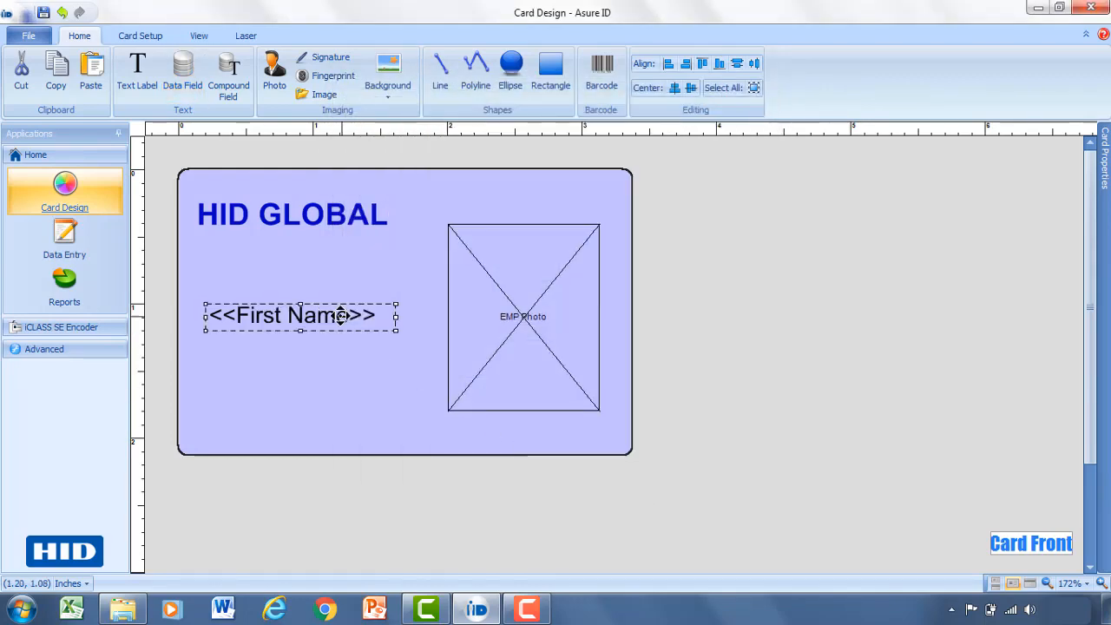
left_click_drag(347, 316, 333, 316)
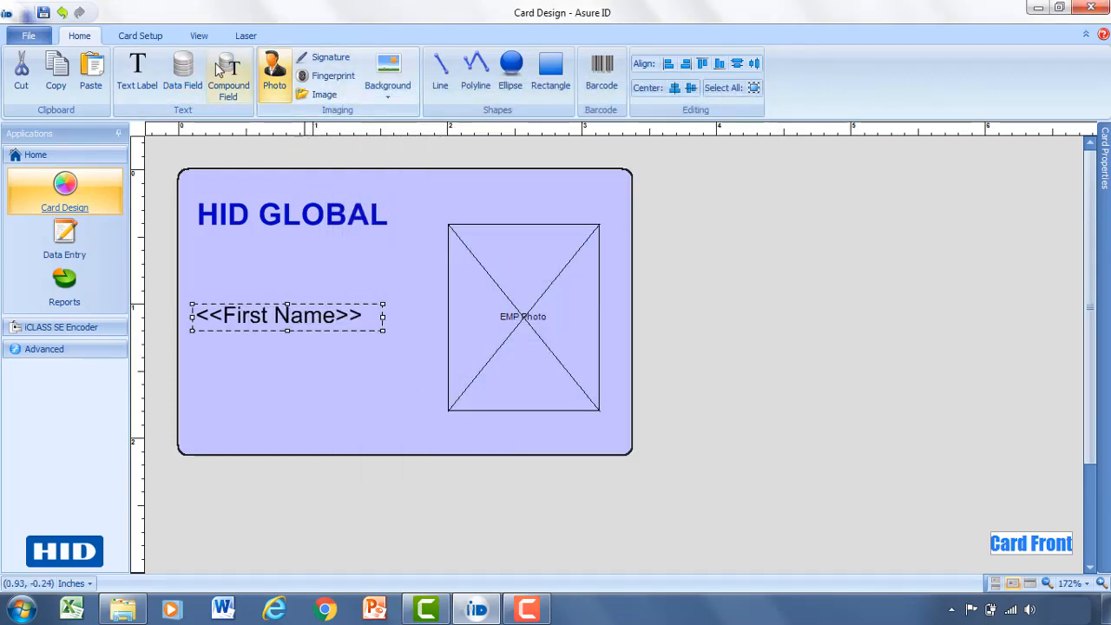
Draw a 'Last Name' Arial 12 data field directly beneath First Name.
left_click(192, 76)
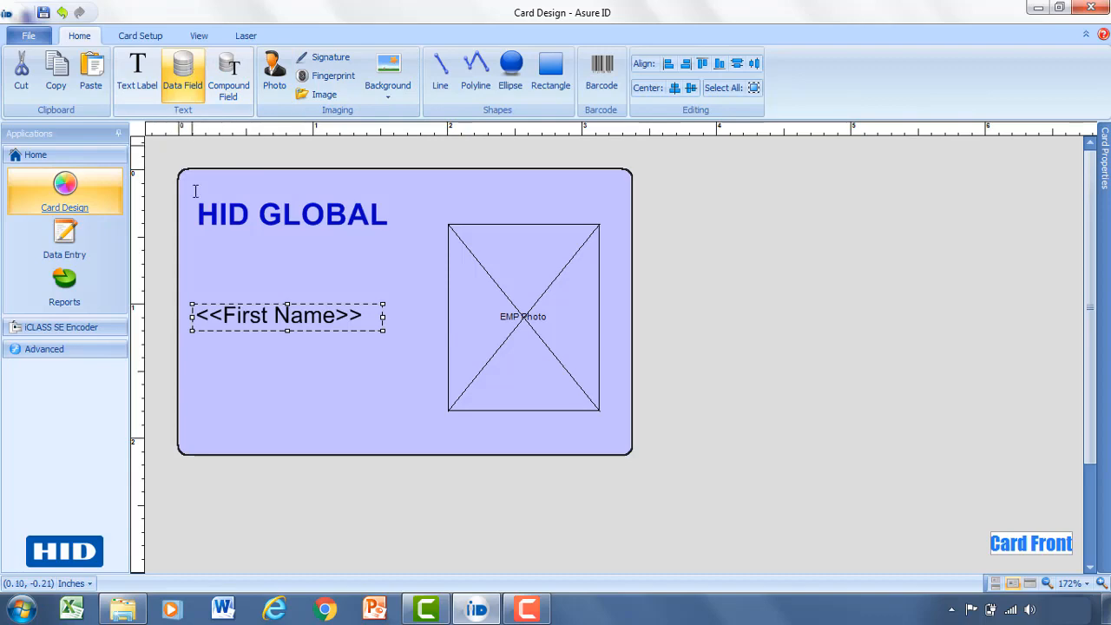
left_click_drag(188, 344, 399, 381)
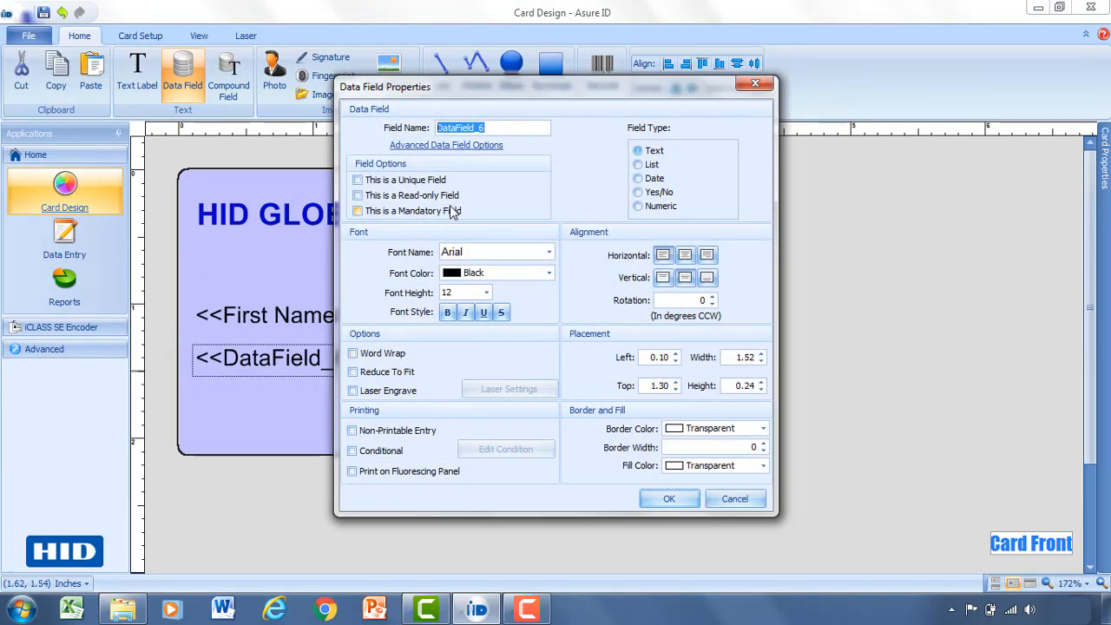
left_click(489, 128)
left_click_drag(489, 129, 428, 128)
type("Last ")
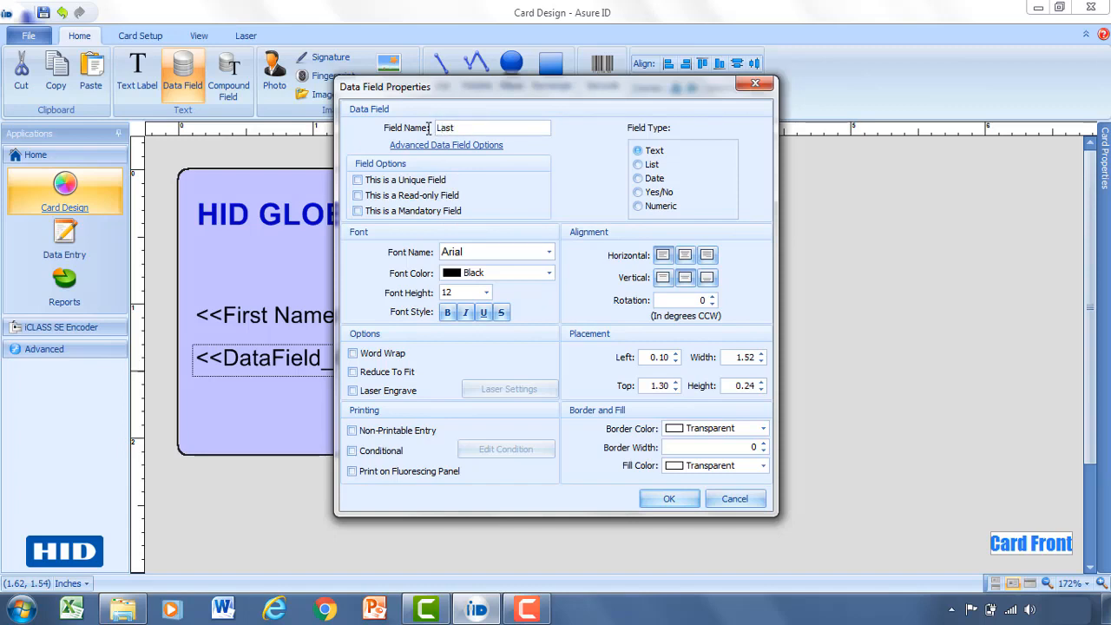
type("Name")
left_click(668, 500)
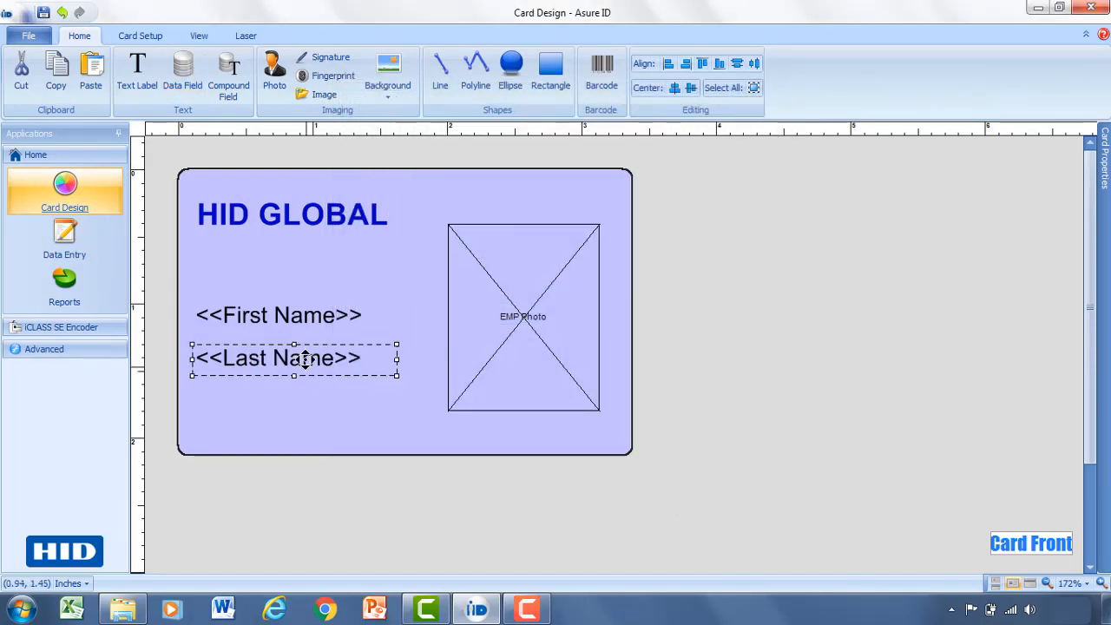
left_click(305, 355)
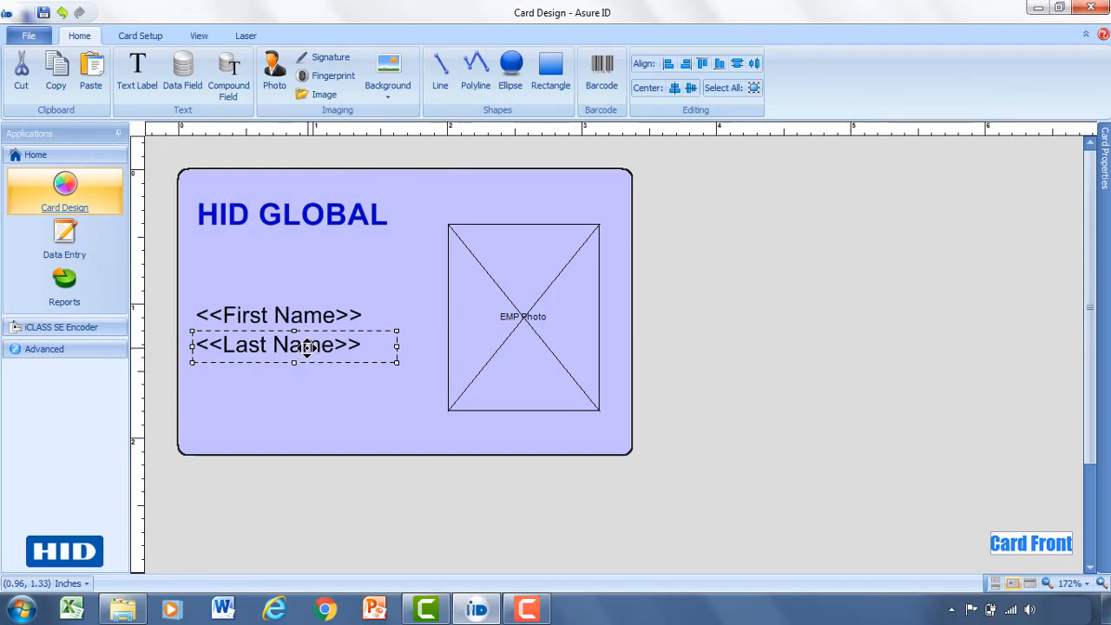
Place a barcode below Last Name and name it Barcode_ID.
left_click(605, 76)
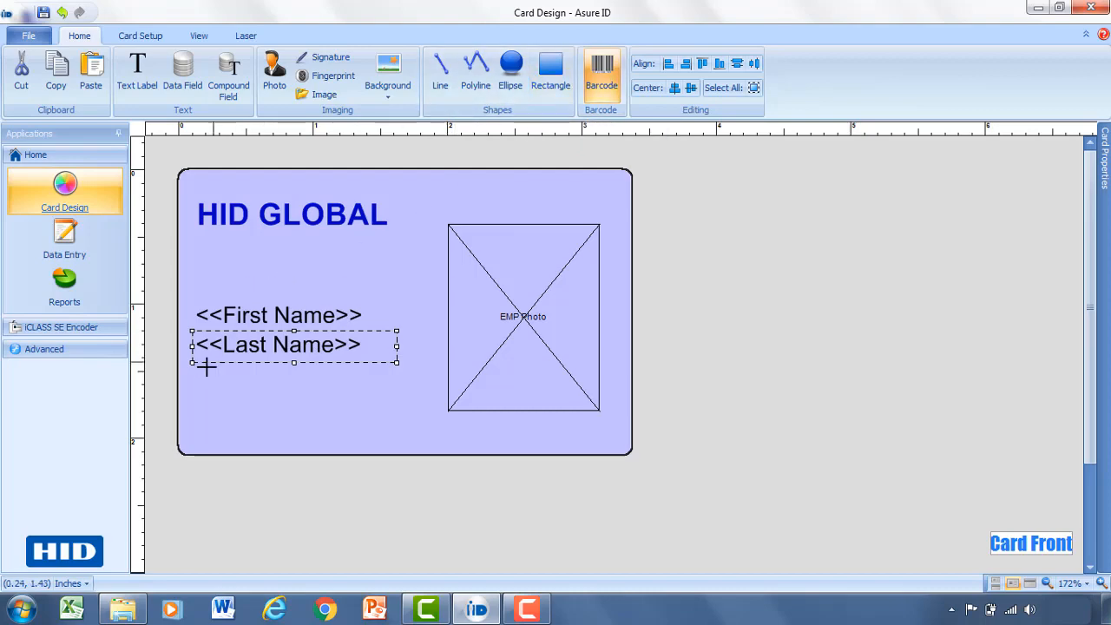
left_click_drag(192, 384, 390, 434)
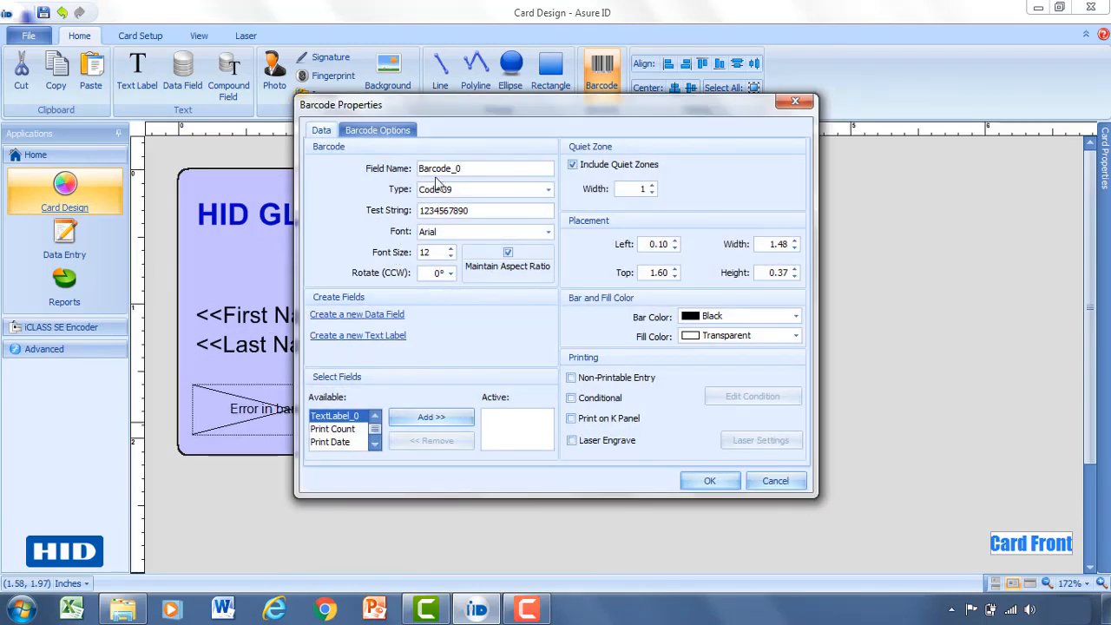
left_click_drag(479, 167, 406, 163)
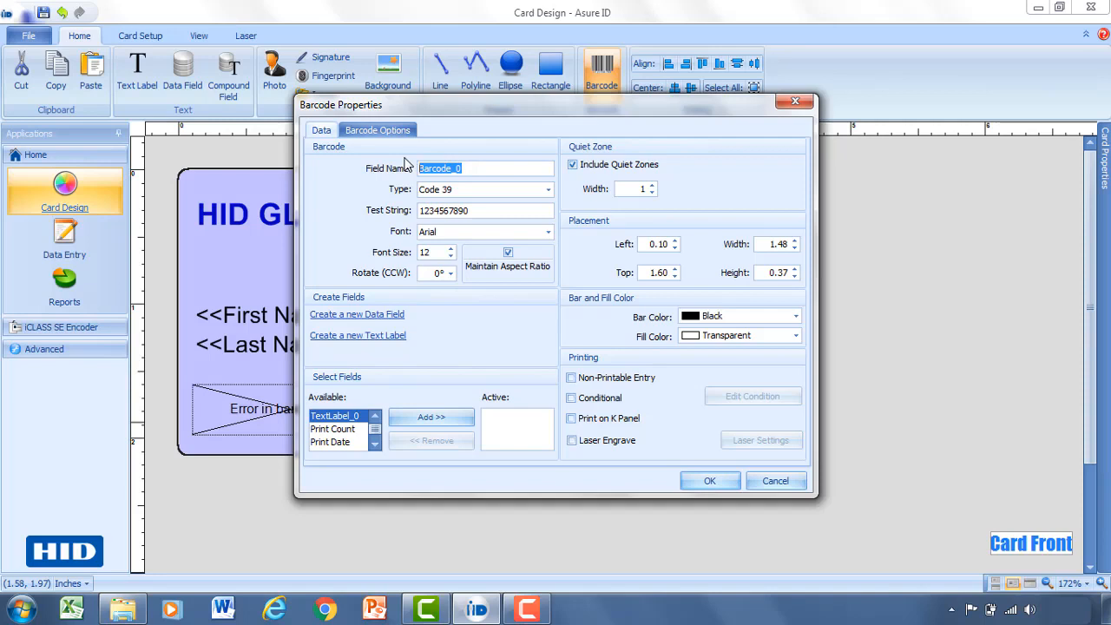
type("B")
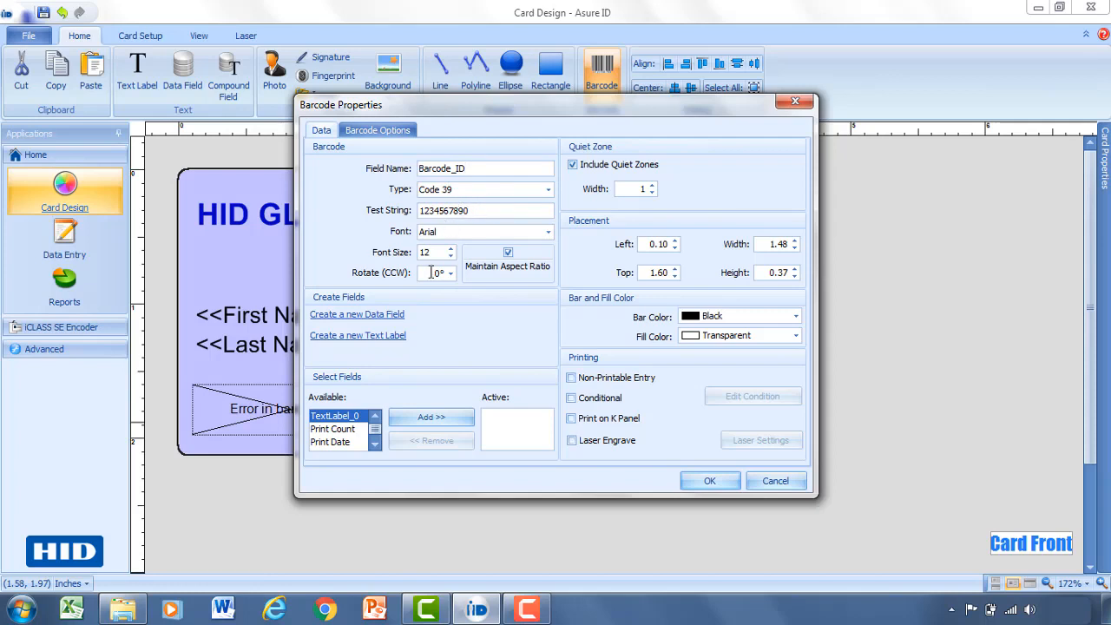
left_click(375, 135)
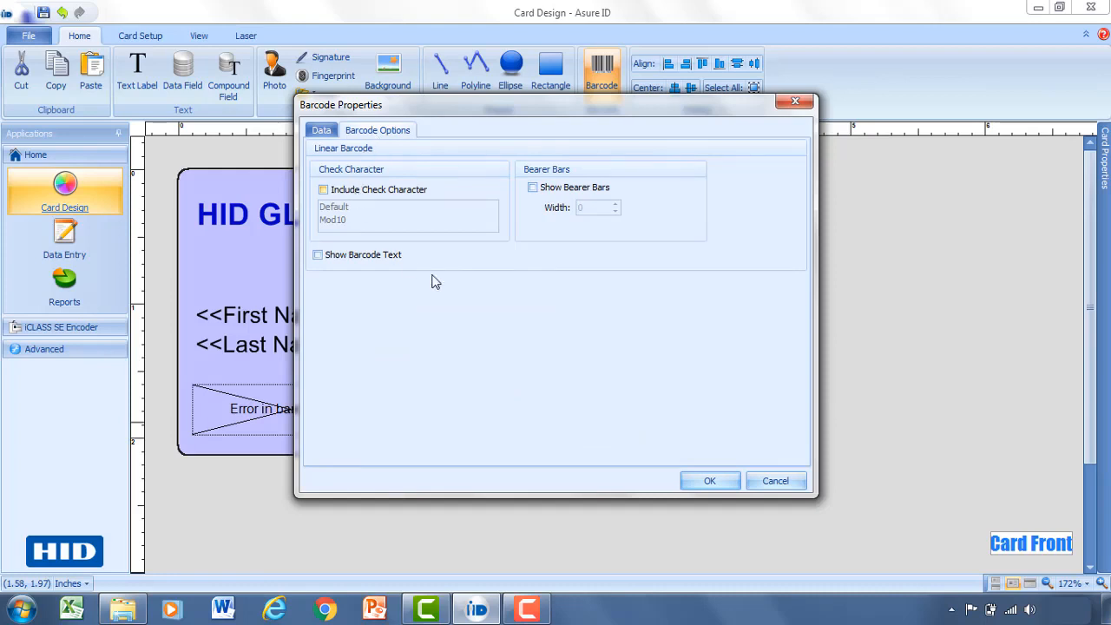
left_click(330, 131)
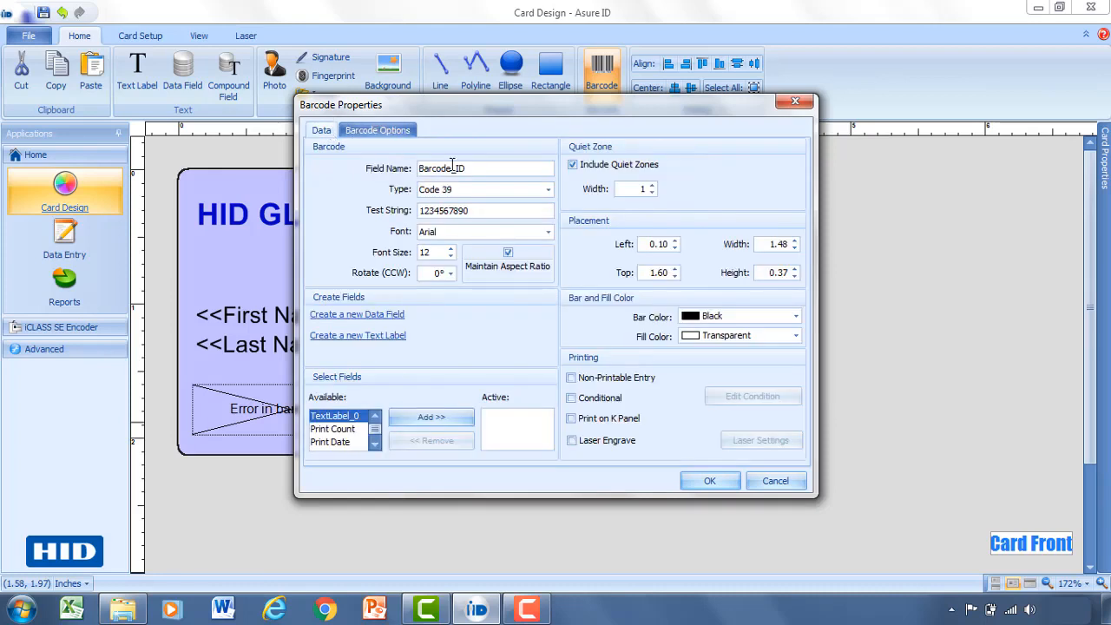
Keep Code 39 as the barcode type after scrolling the type list.
left_click(545, 193)
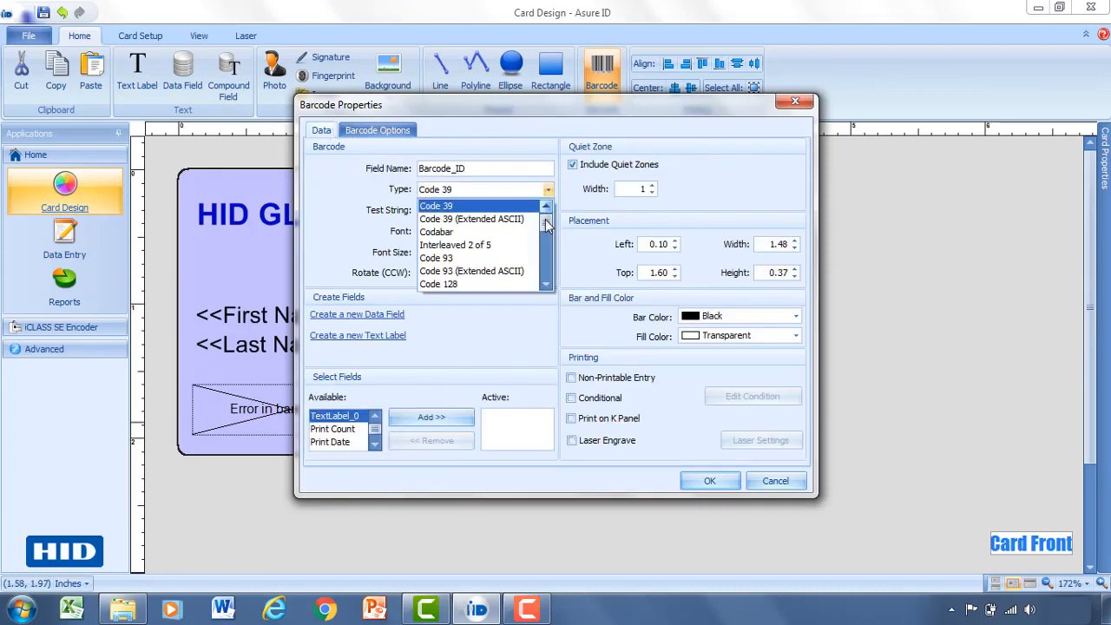
scroll(542, 245, "down", 3)
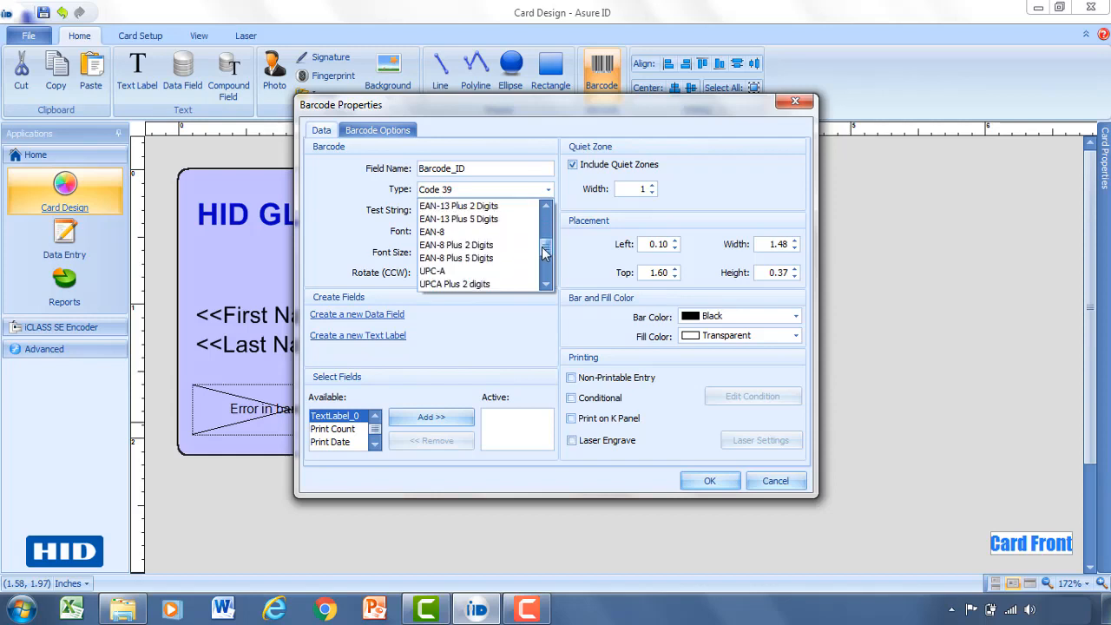
left_click_drag(544, 248, 545, 273)
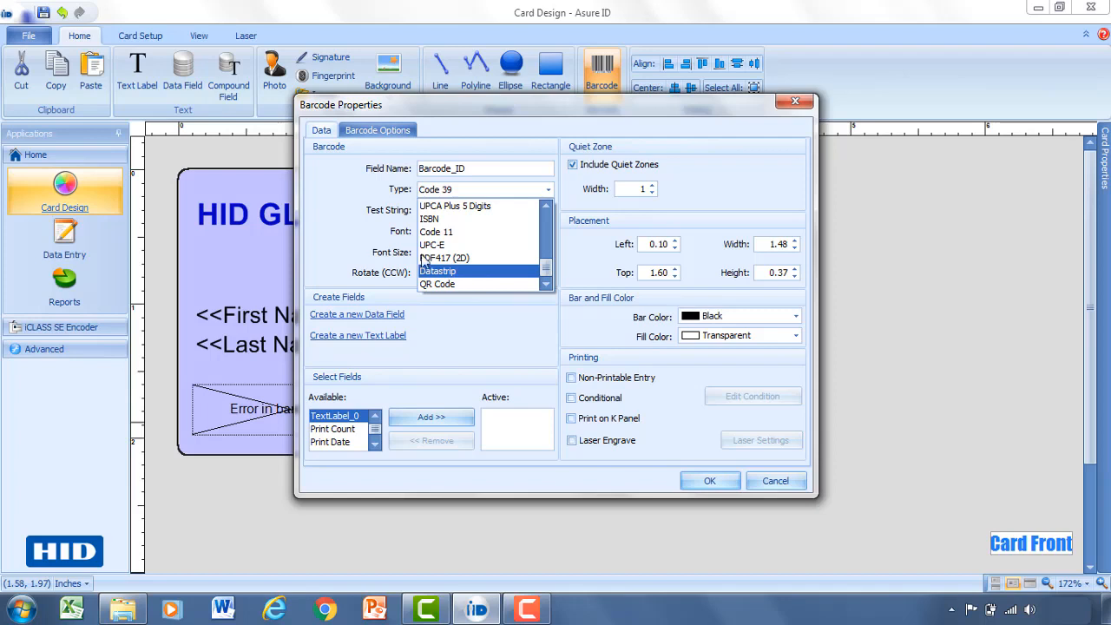
left_click(340, 197)
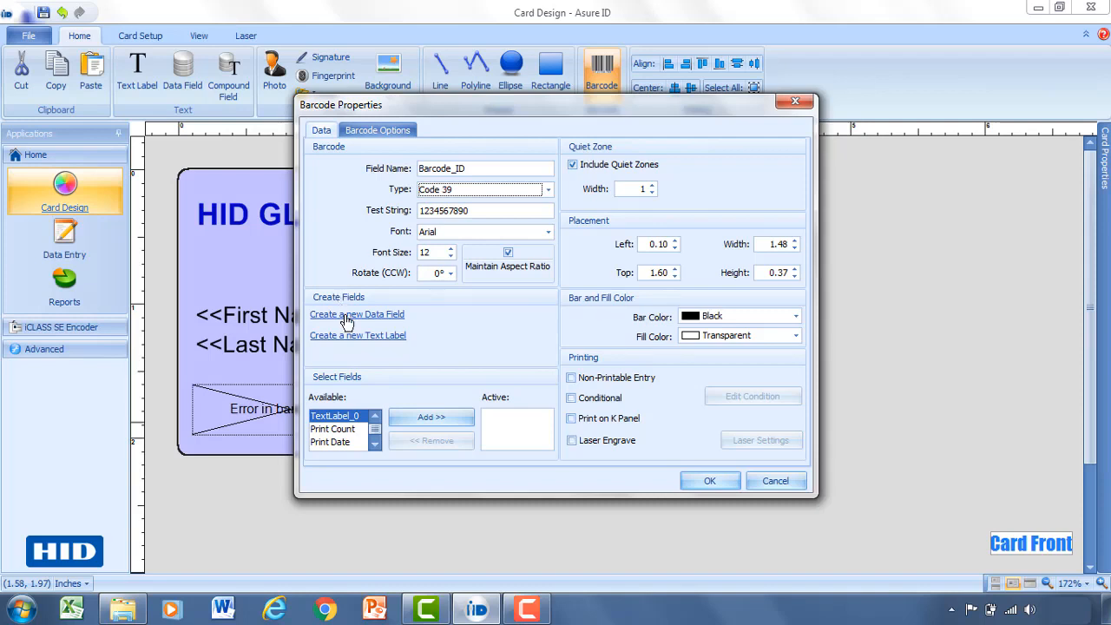
Create a numeric data field named 'Employee Number'.
left_click(346, 316)
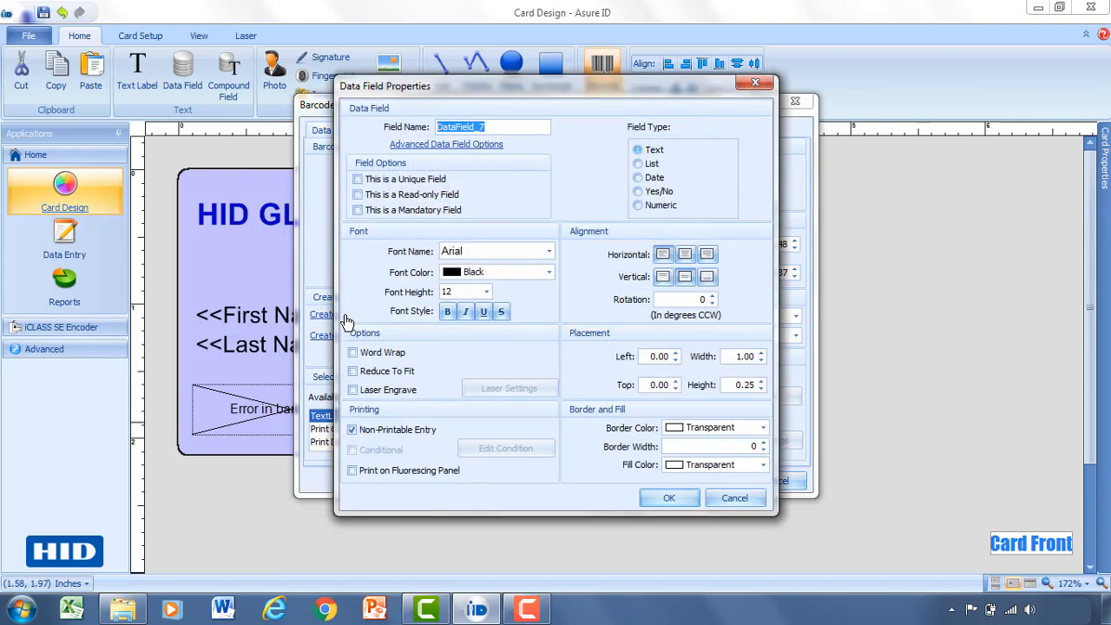
left_click_drag(496, 129, 419, 126)
type("Employee")
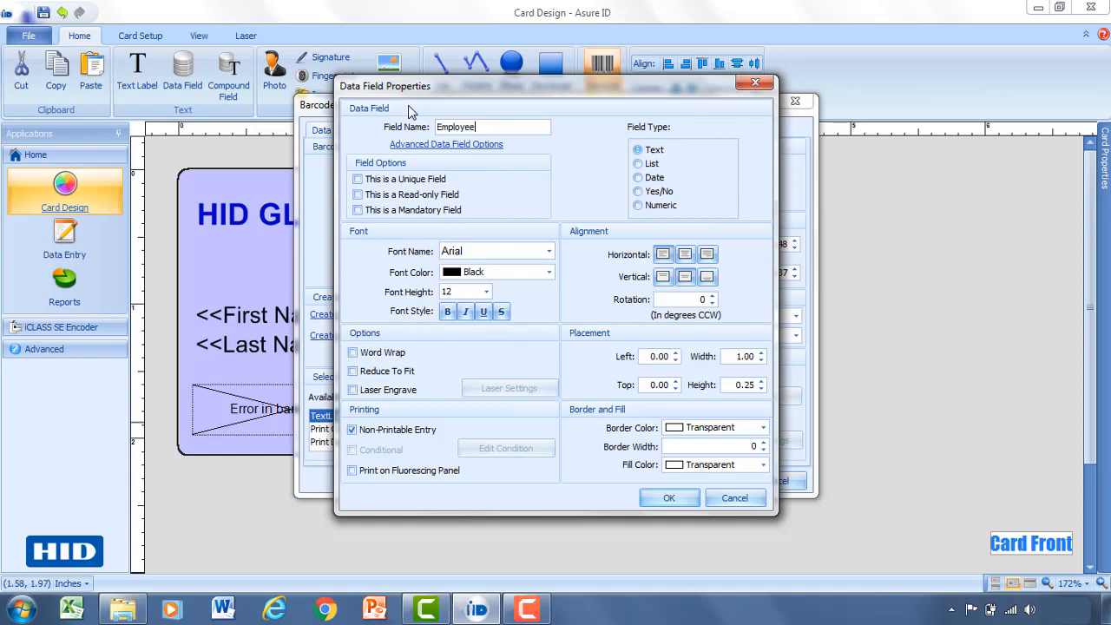
type(" Number")
left_click(657, 210)
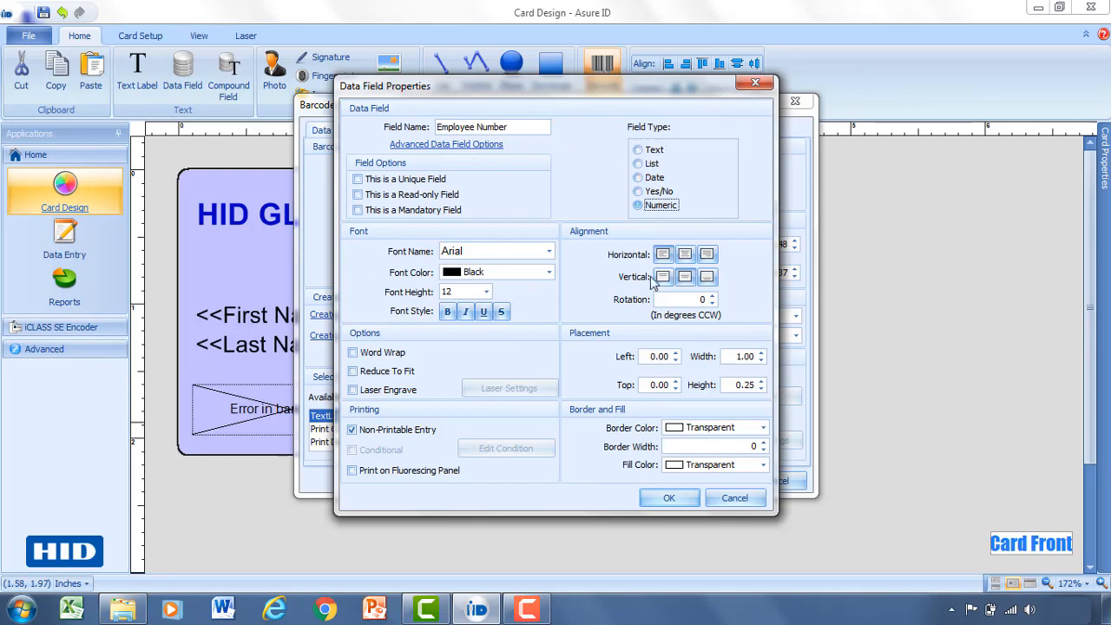
left_click(666, 498)
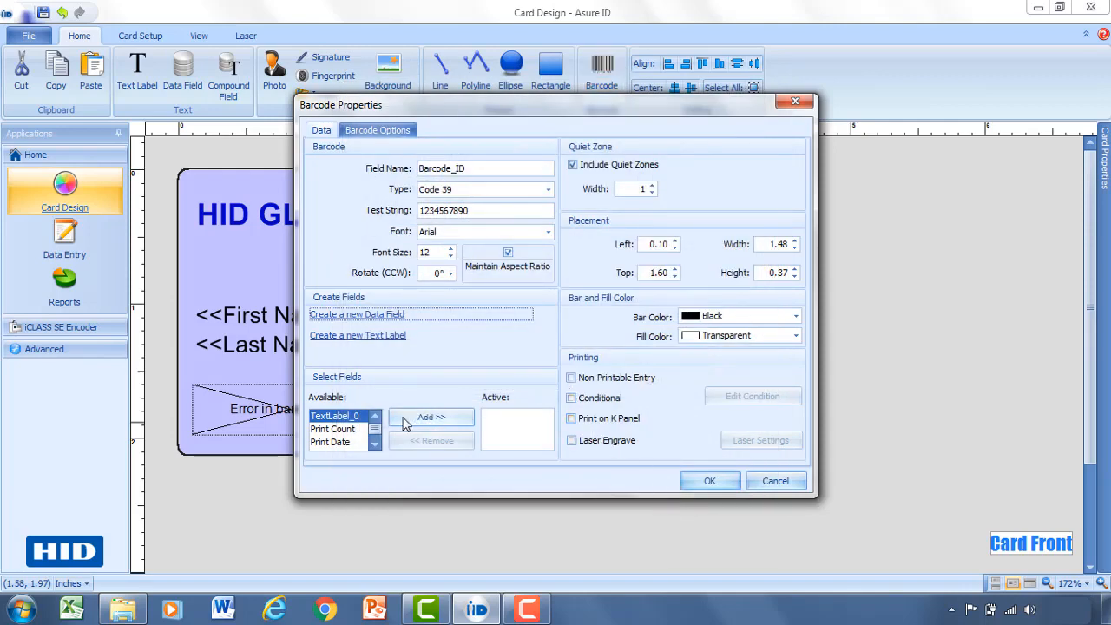
Add Employee Number to the barcode's active fields and apply the barcode settings.
left_click(375, 444)
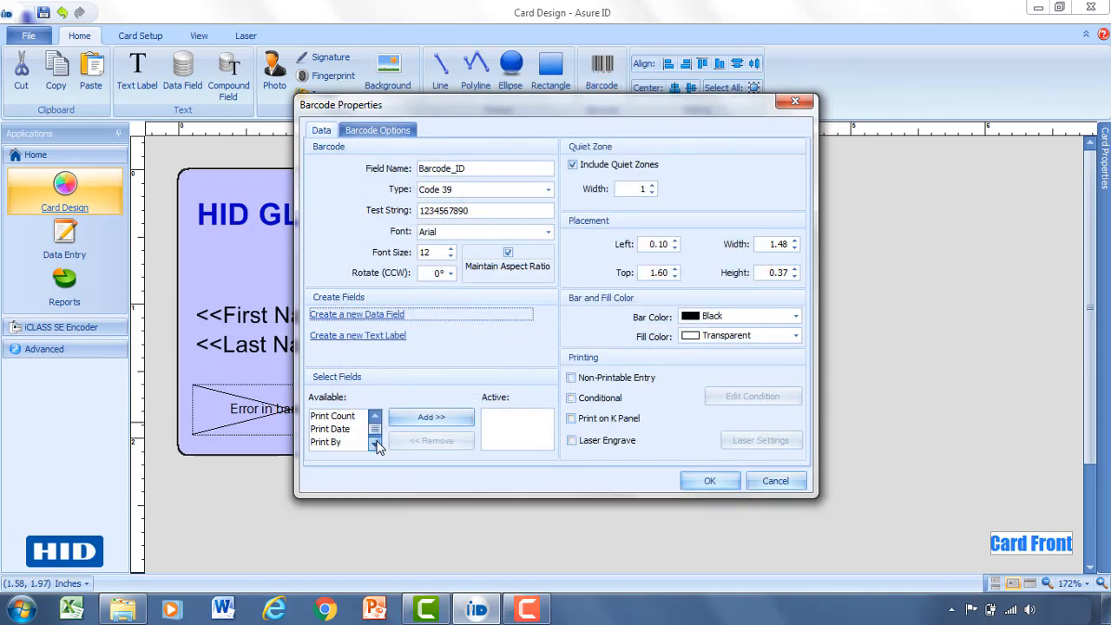
left_click(375, 444)
left_click(375, 444)
left_click(375, 444)
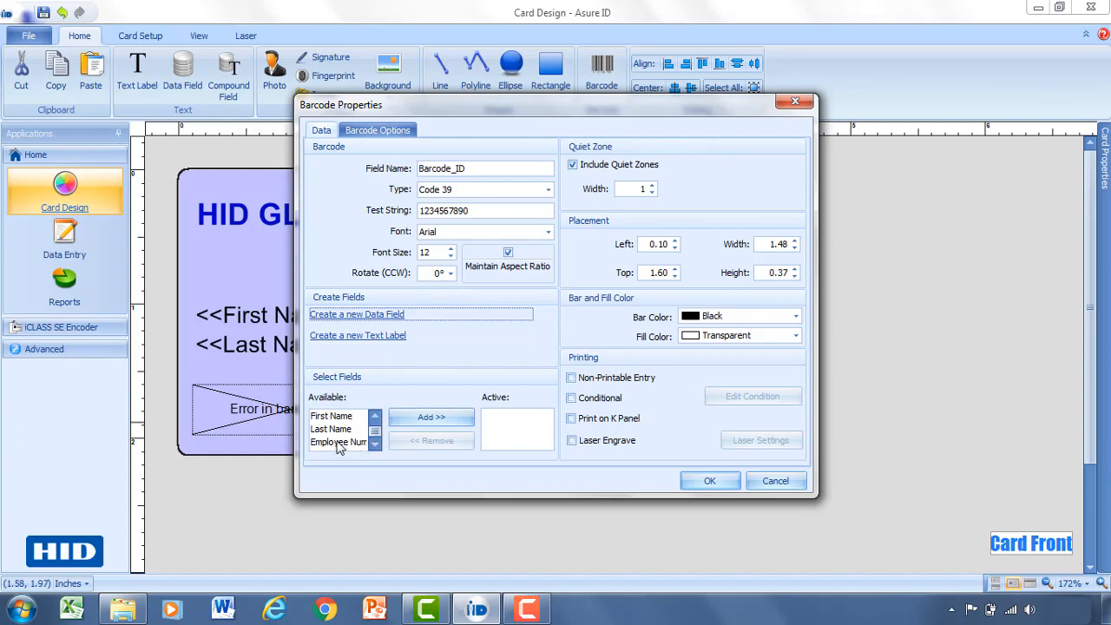
left_click(334, 442)
left_click(429, 419)
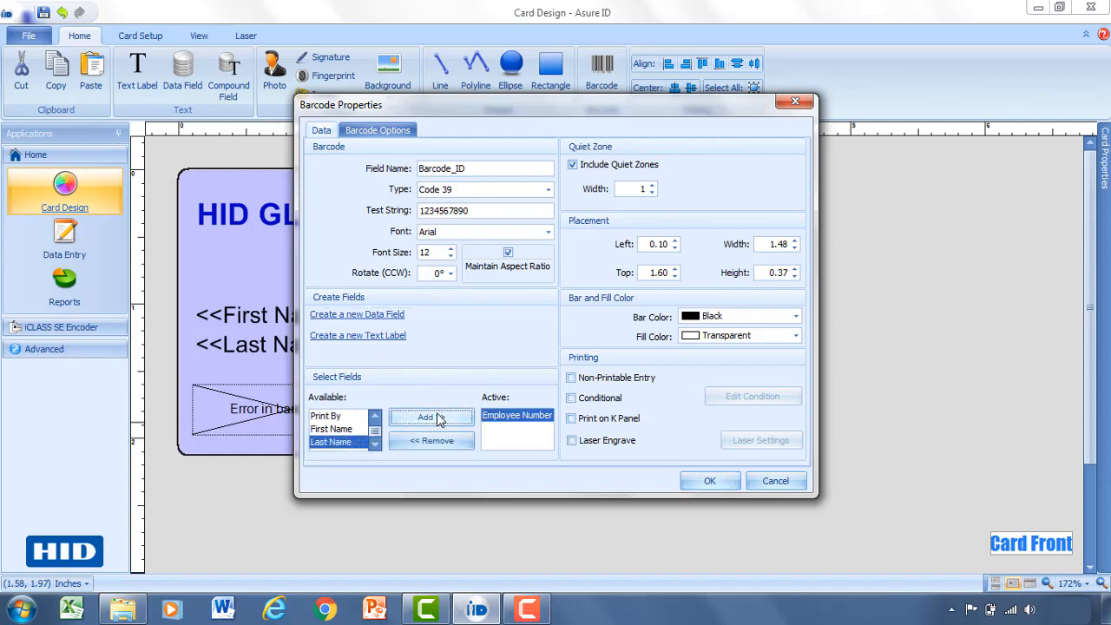
left_click(710, 482)
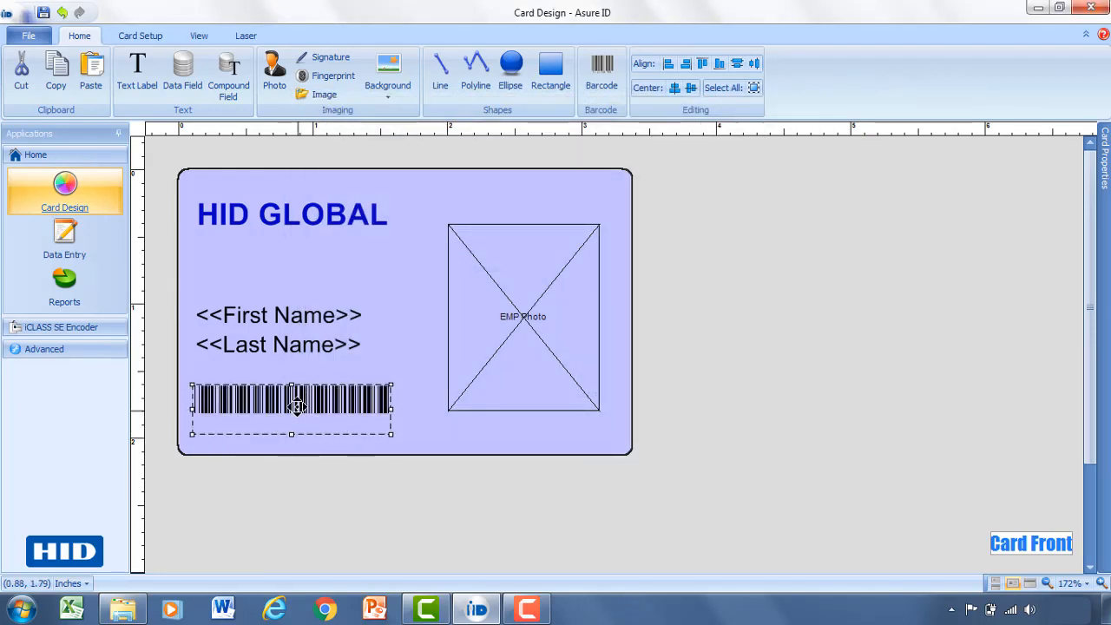
Pin the Card Properties field list open beside the design.
left_click(403, 418)
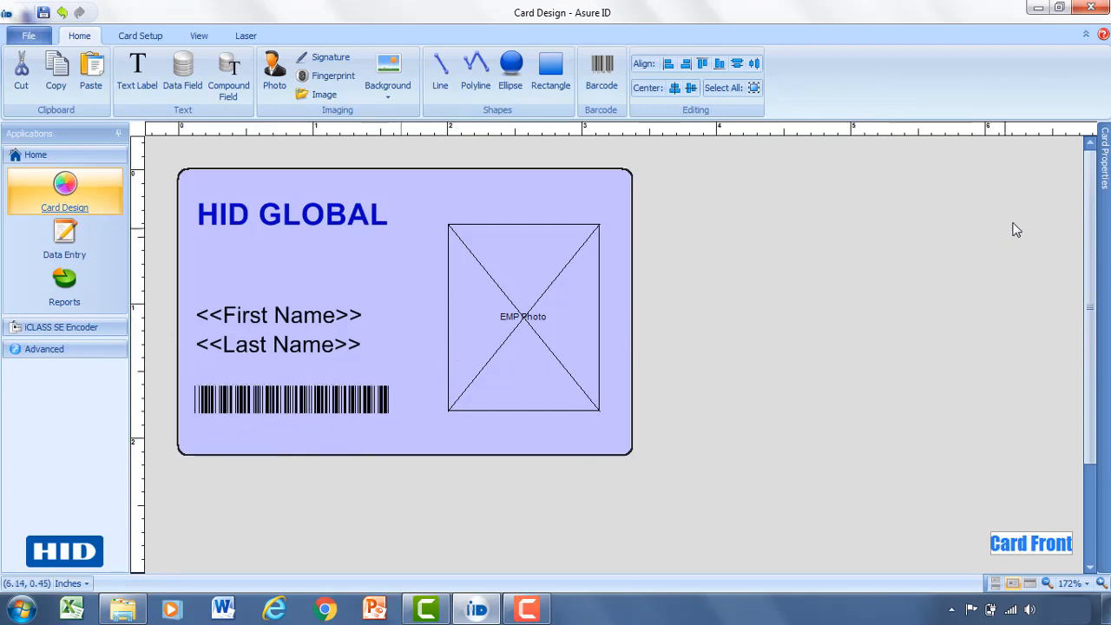
mouse_move(1104, 152)
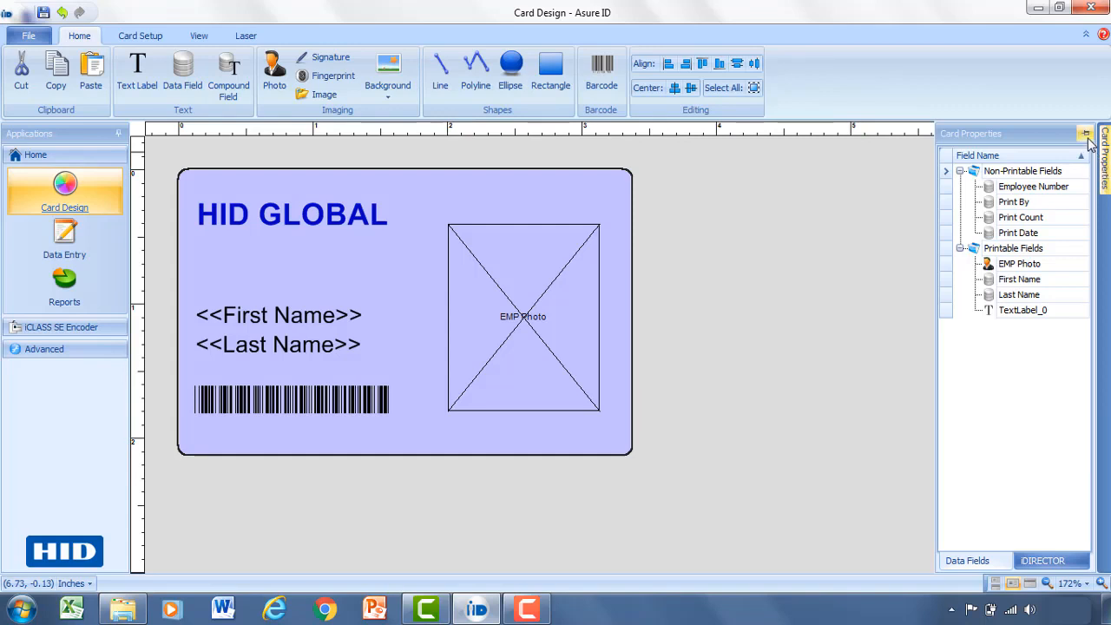
left_click(1085, 134)
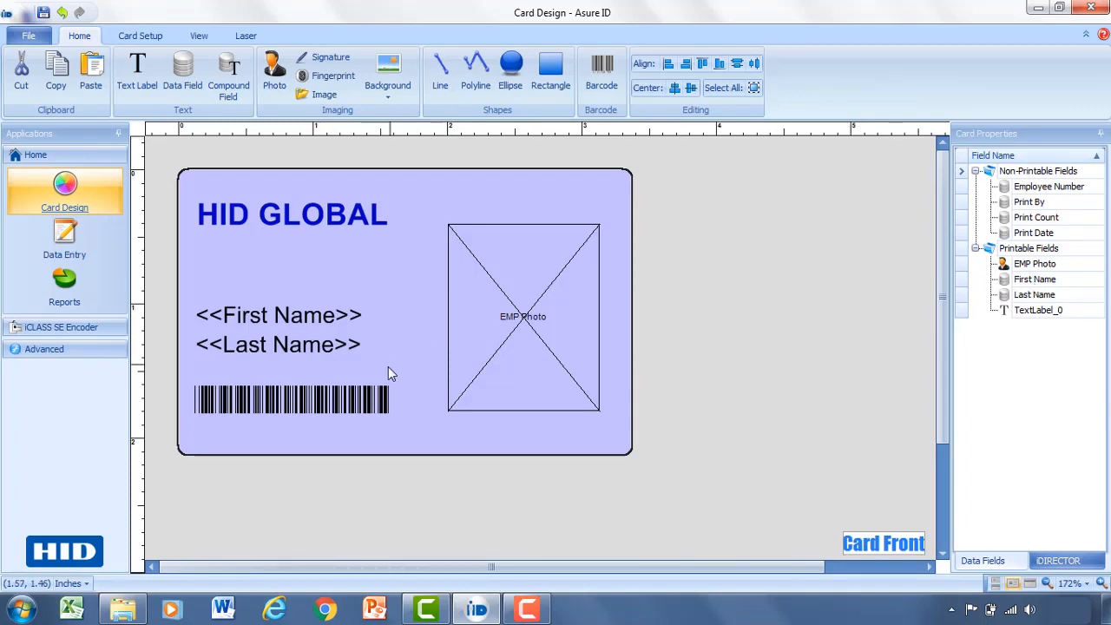
Leave Employee Number non-printable after testing it as printable, and move EMP Photo slightly up.
left_click(1036, 265)
left_click(1034, 283)
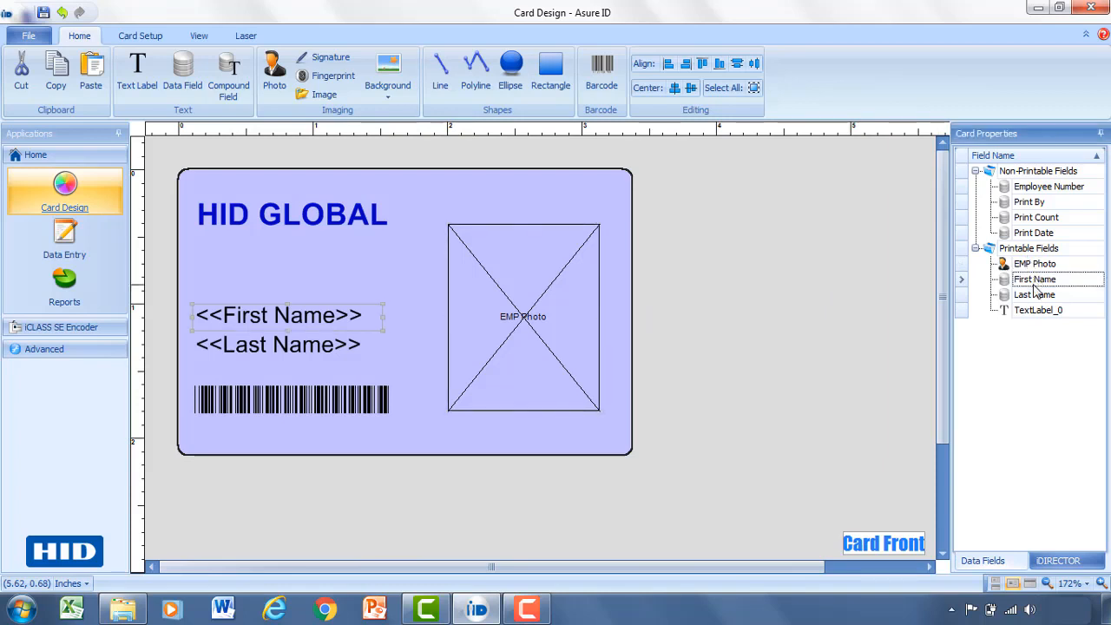
left_click(1042, 299)
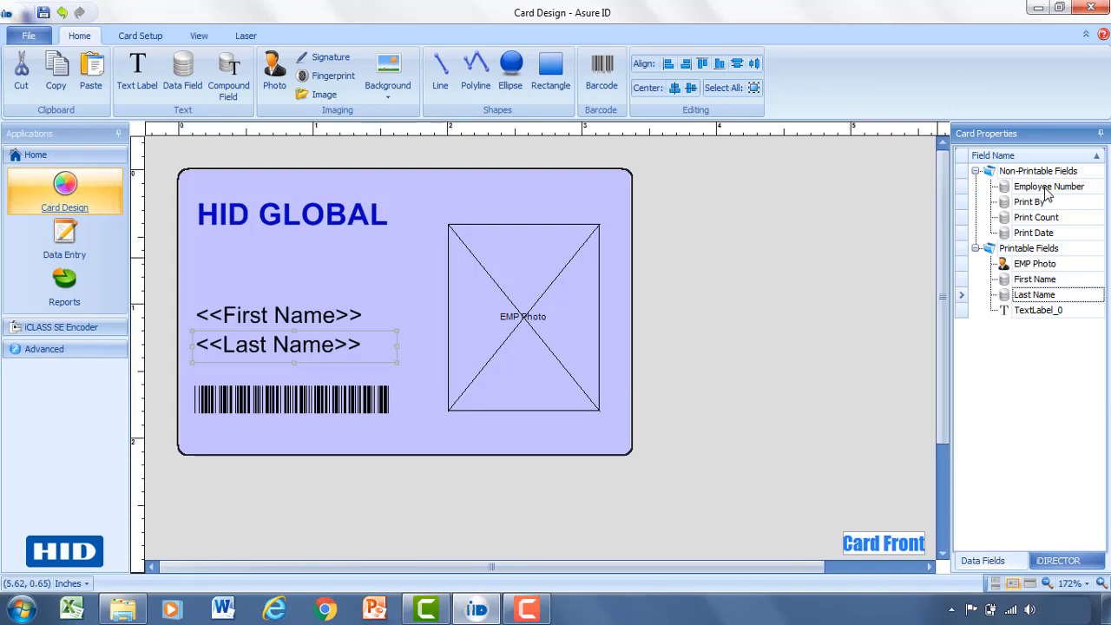
left_click_drag(1047, 193, 1034, 251)
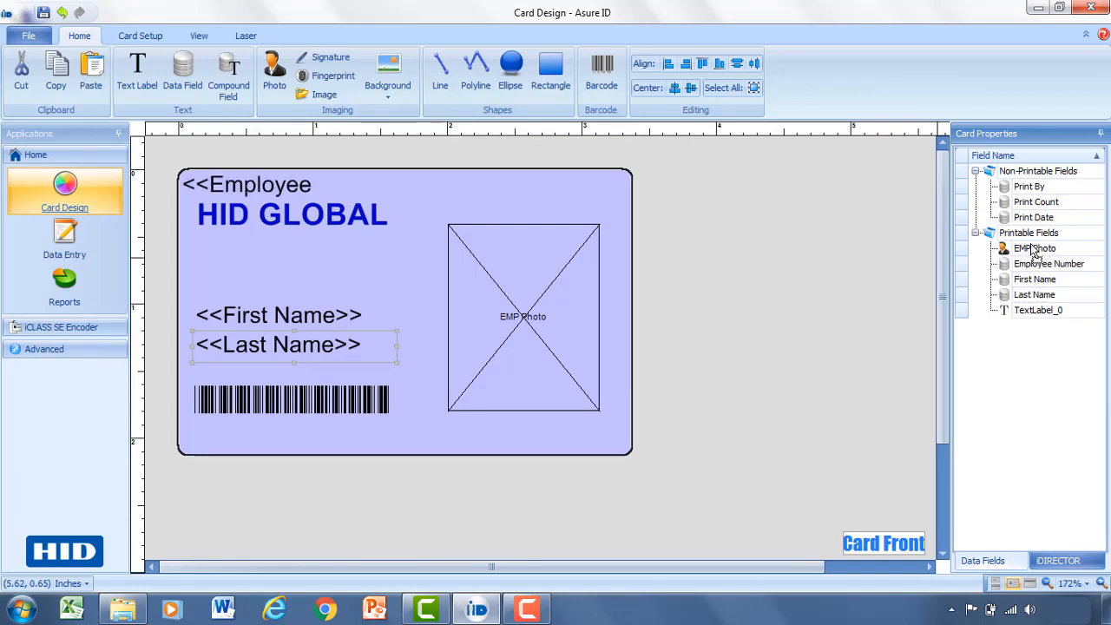
left_click(251, 184)
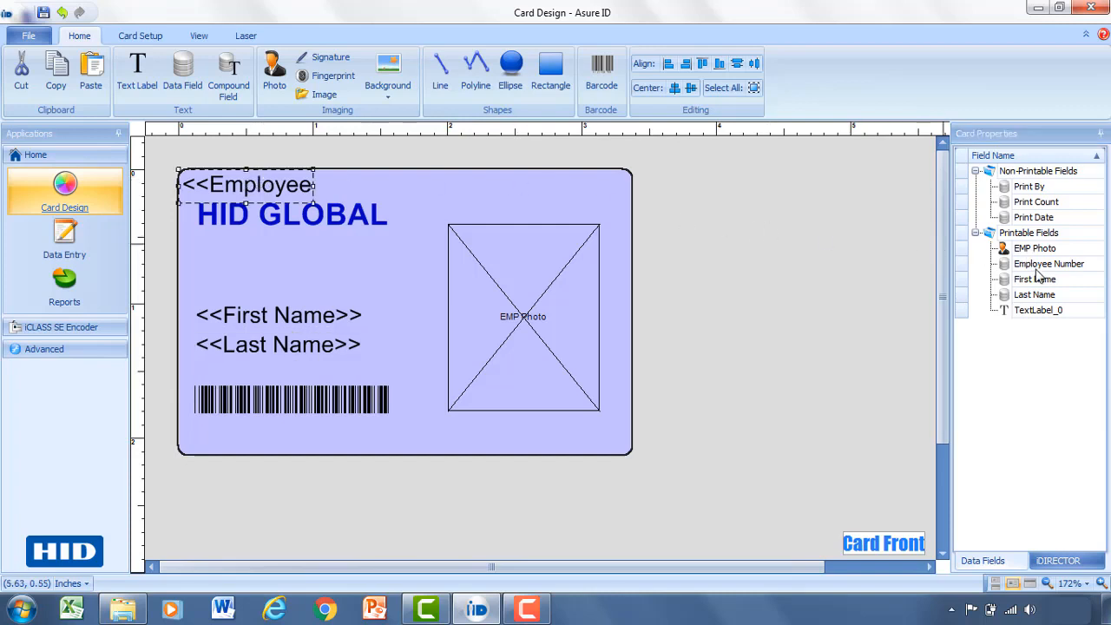
left_click_drag(1036, 268, 1043, 178)
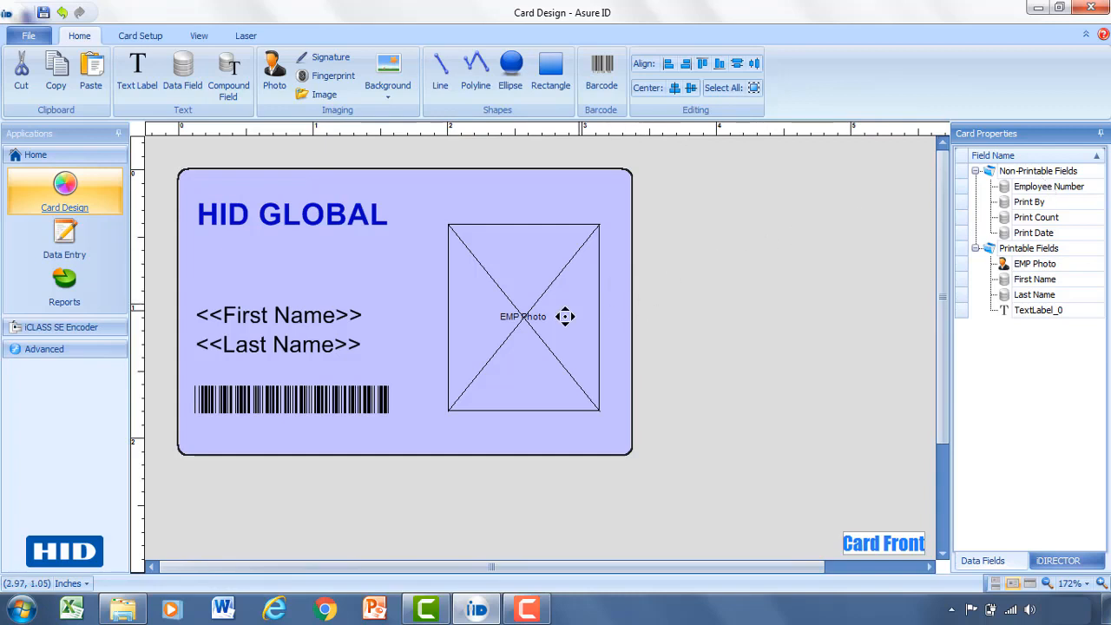
left_click_drag(532, 335, 539, 312)
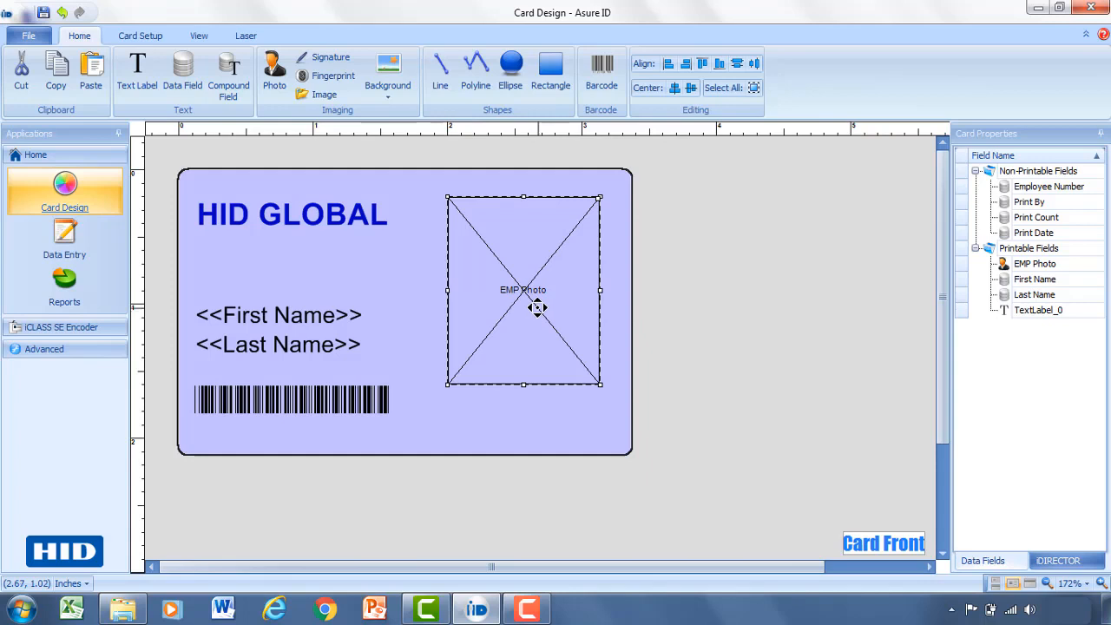
Draw a compound field named Full on the card and insert the First Name field into it.
left_click(227, 75)
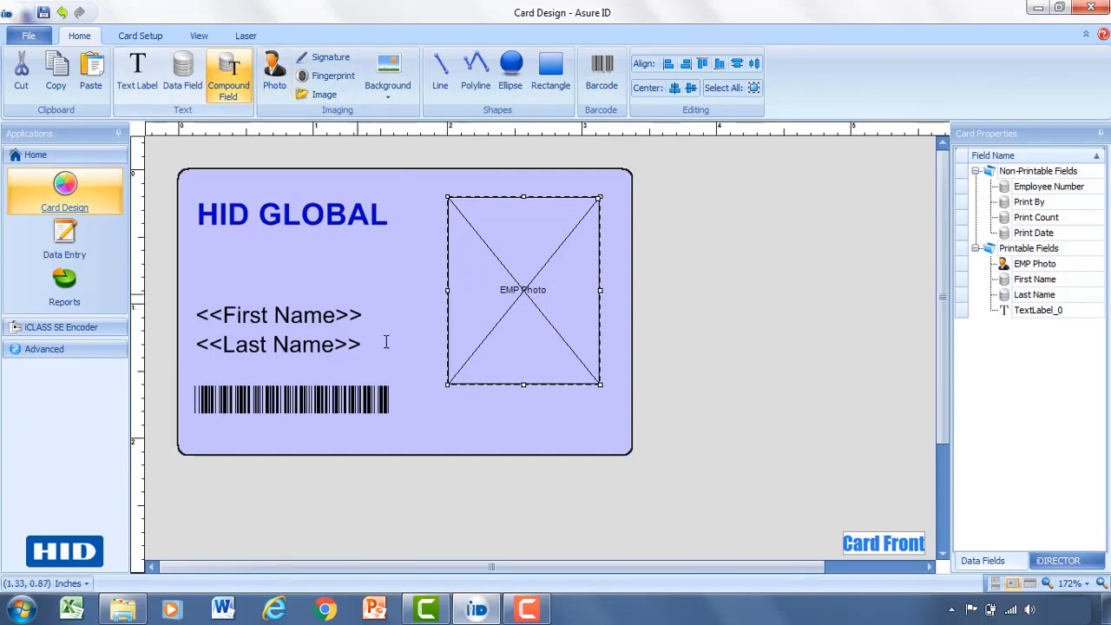
left_click_drag(422, 398, 608, 435)
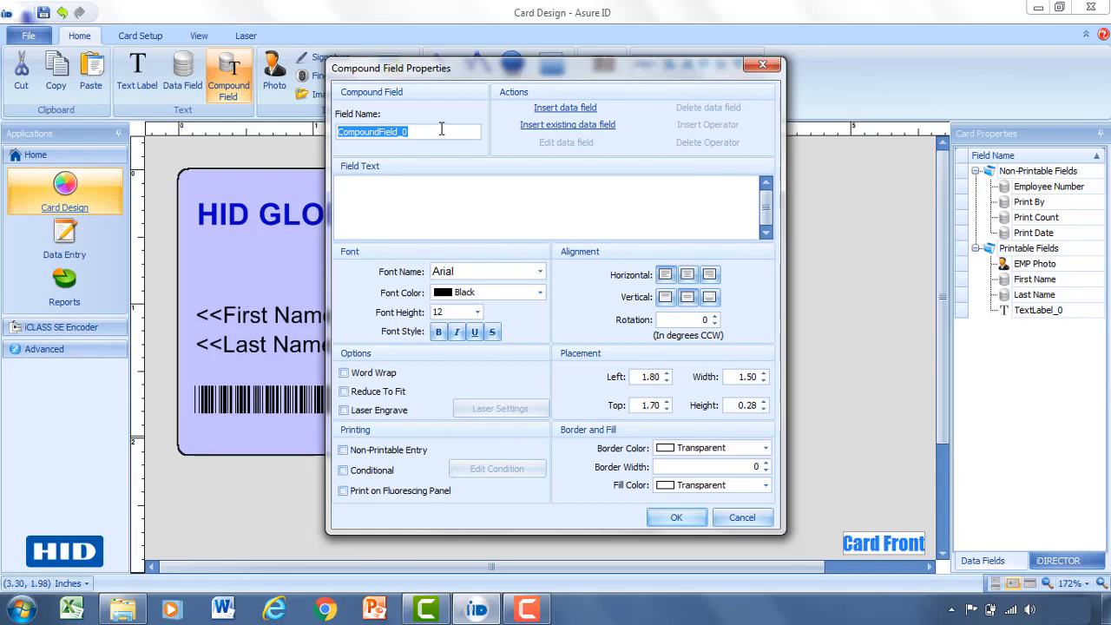
type("Full Name")
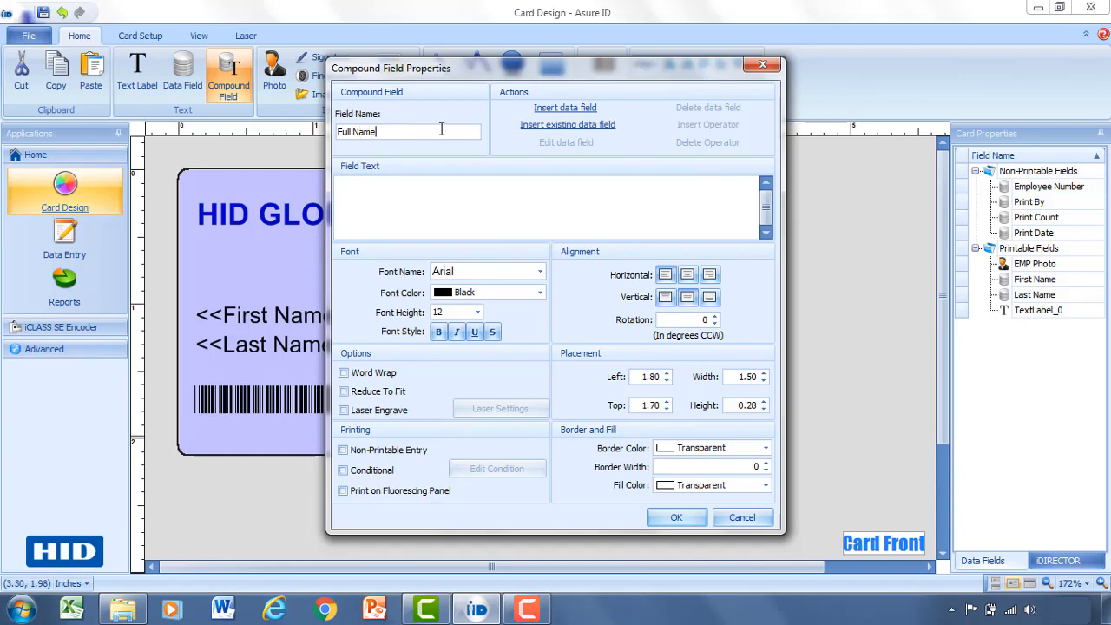
left_click(573, 127)
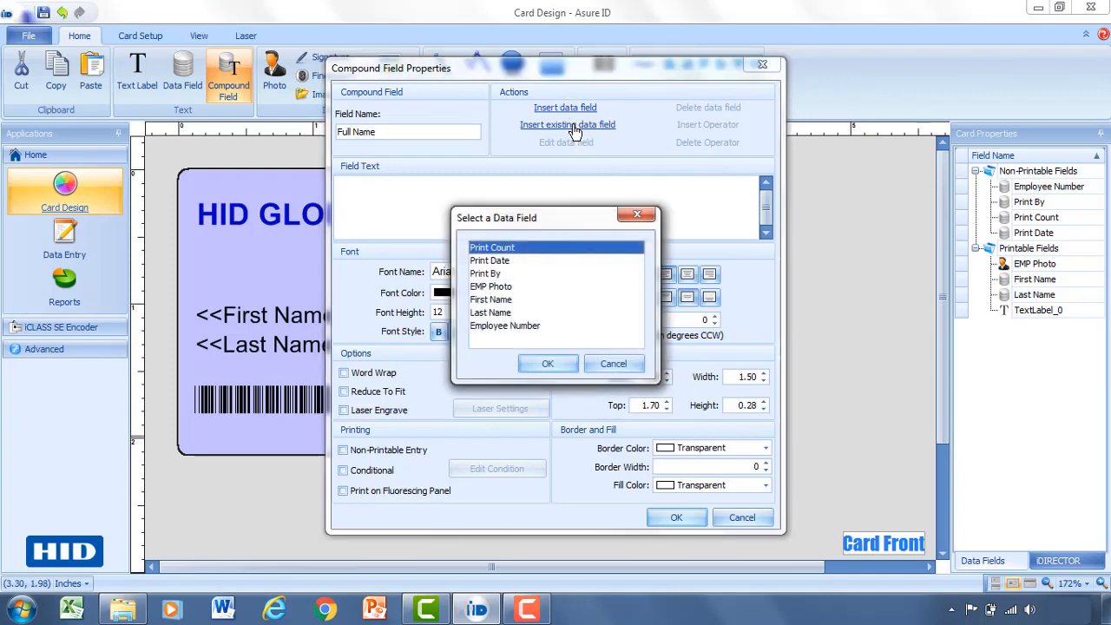
left_click(499, 301)
left_click(545, 363)
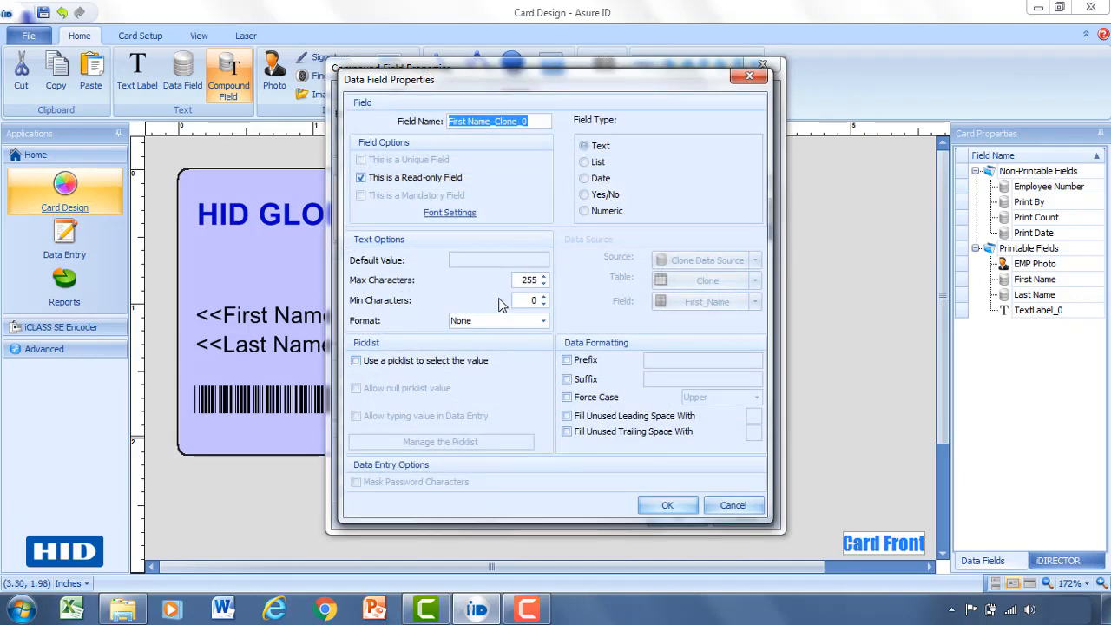
left_click(666, 507)
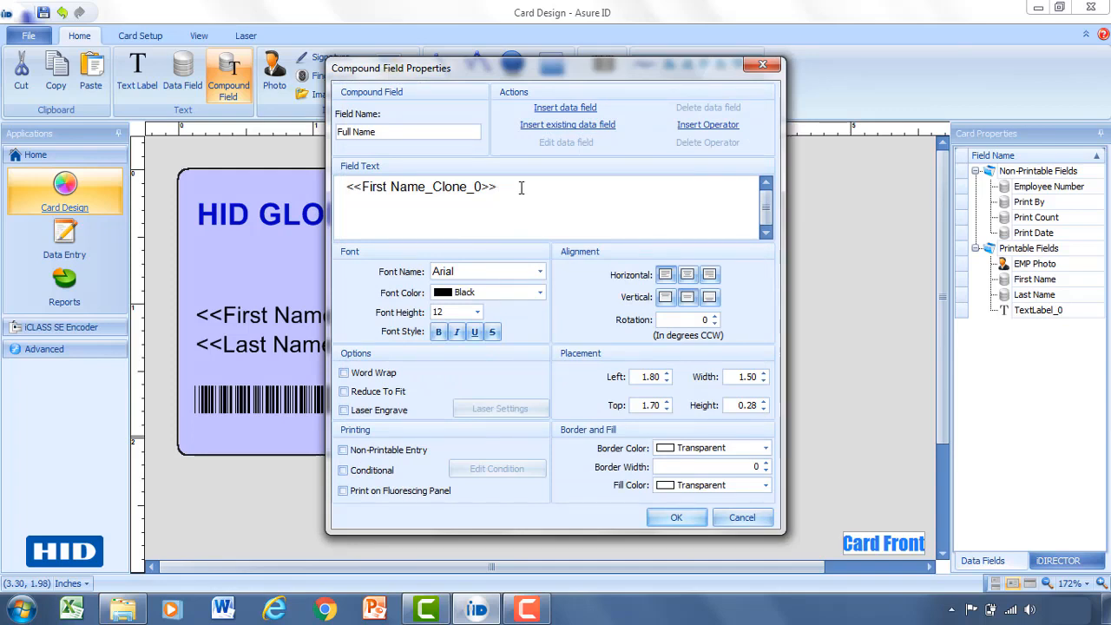
Add Last Name after First Name in the compound text and create the Full Name field.
left_click(553, 125)
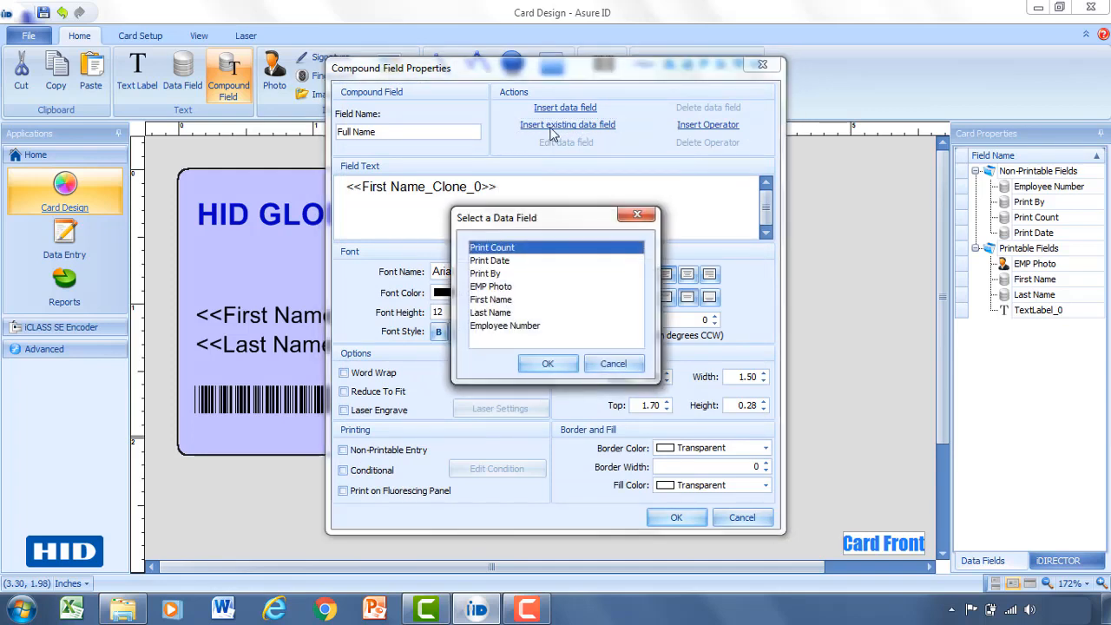
left_click(491, 313)
left_click(544, 364)
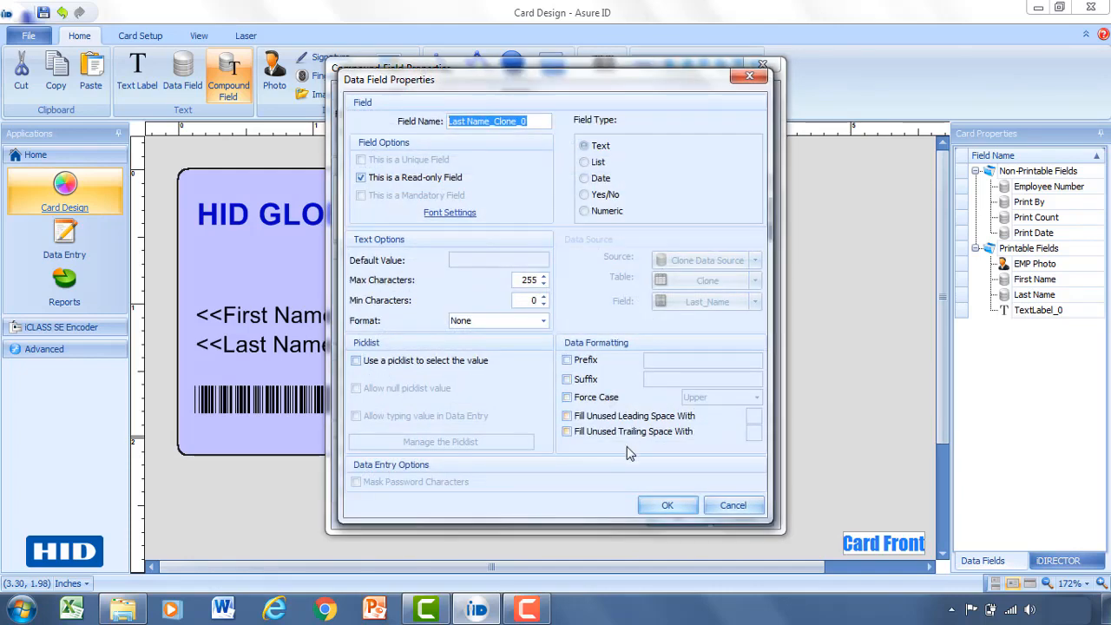
left_click(664, 506)
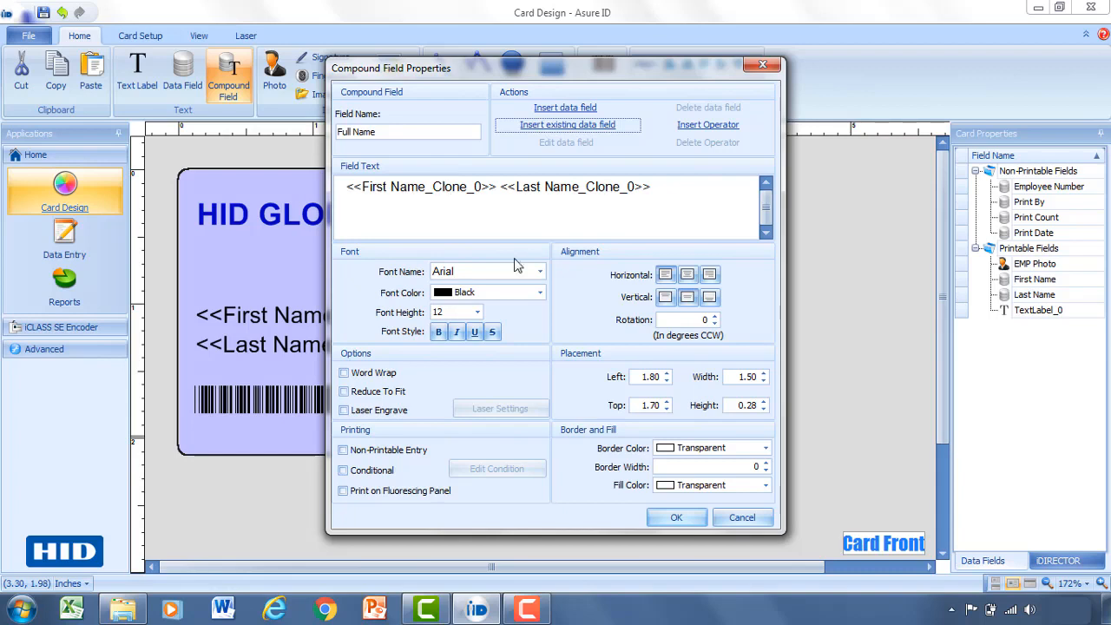
left_click(674, 517)
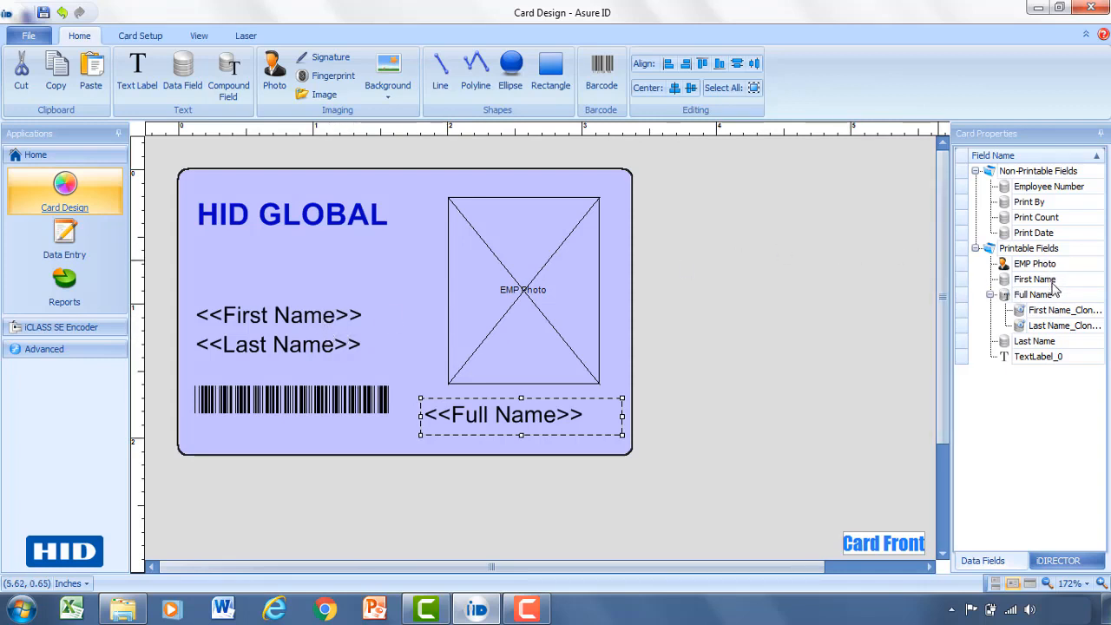
Make First Name and Last Name non-printable and drag Full Name to the card's left side.
left_click_drag(1050, 279, 1057, 187)
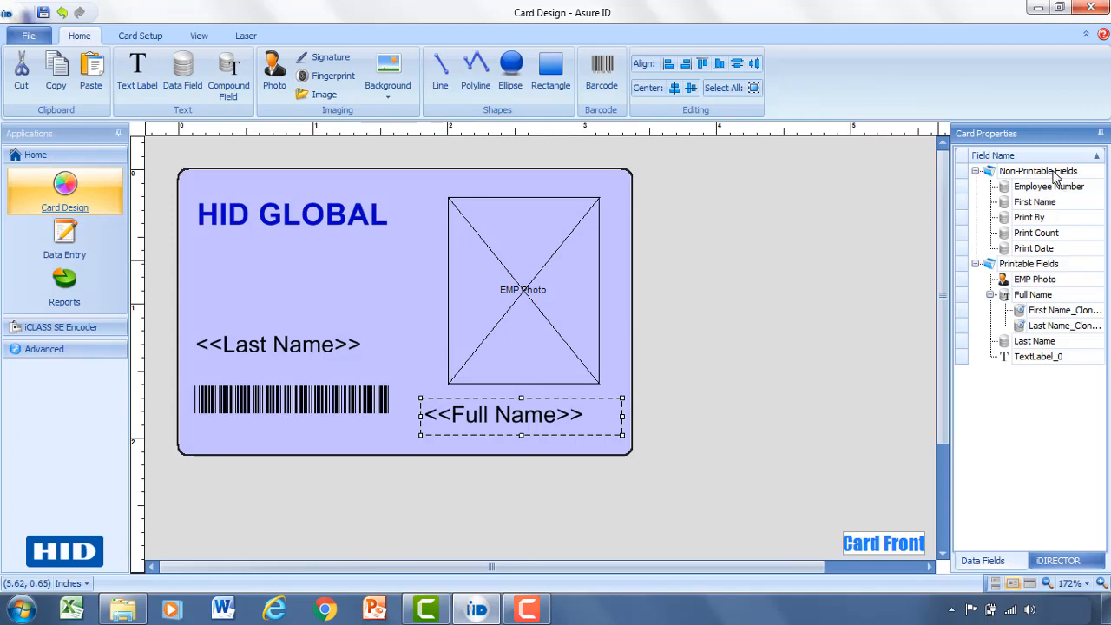
left_click_drag(1030, 345, 1037, 201)
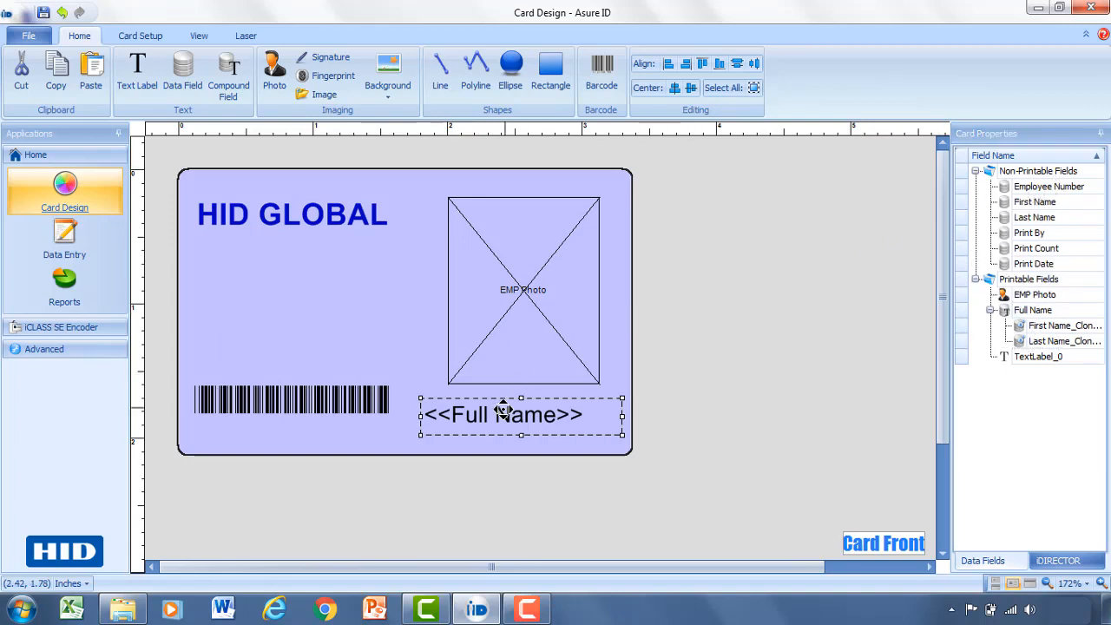
left_click_drag(503, 404, 276, 333)
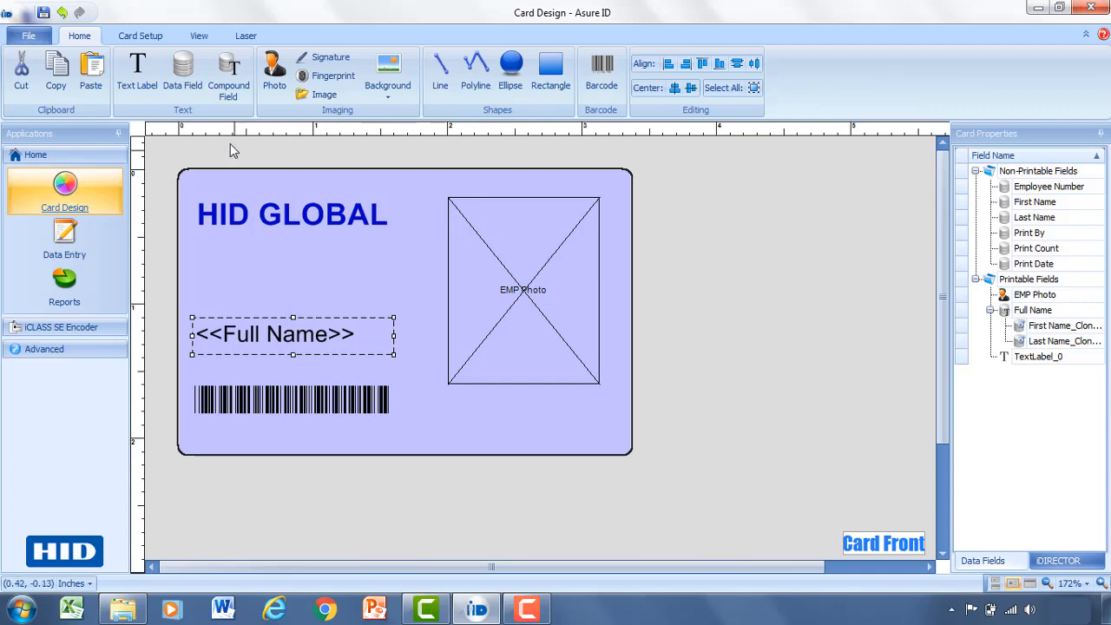
Draw a data field named Department above the barcode and open its advanced options.
left_click(190, 85)
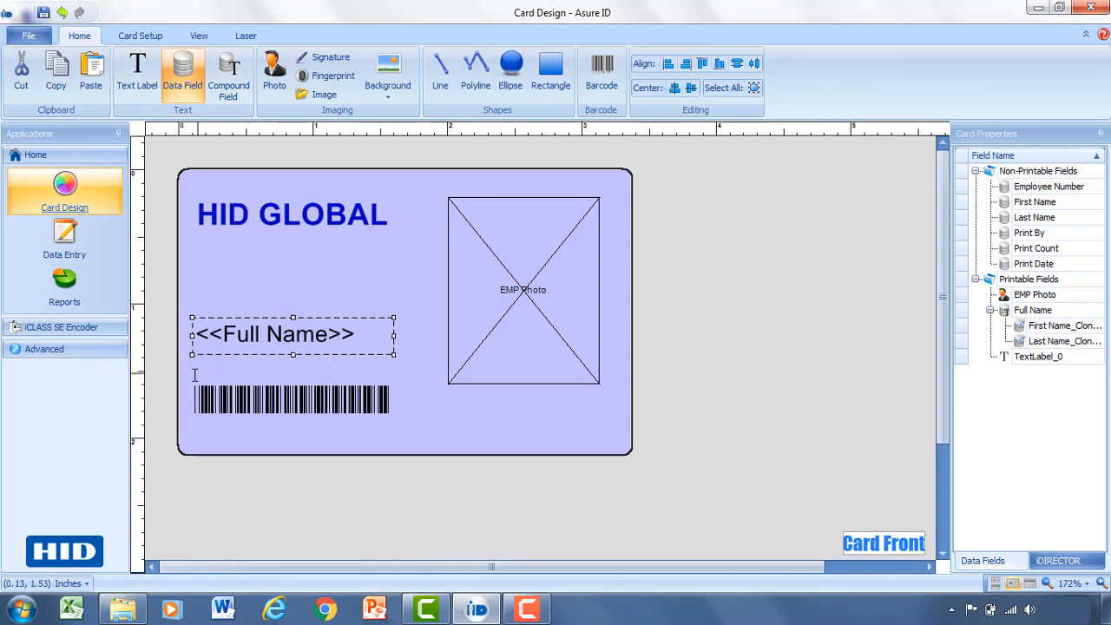
left_click_drag(177, 371, 242, 405)
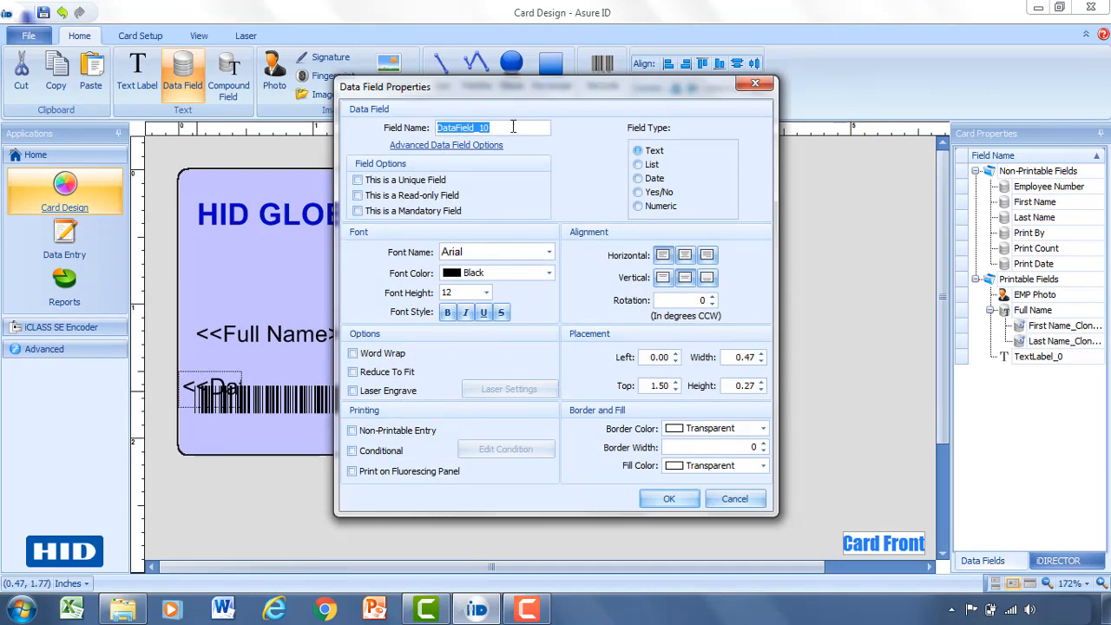
type("De")
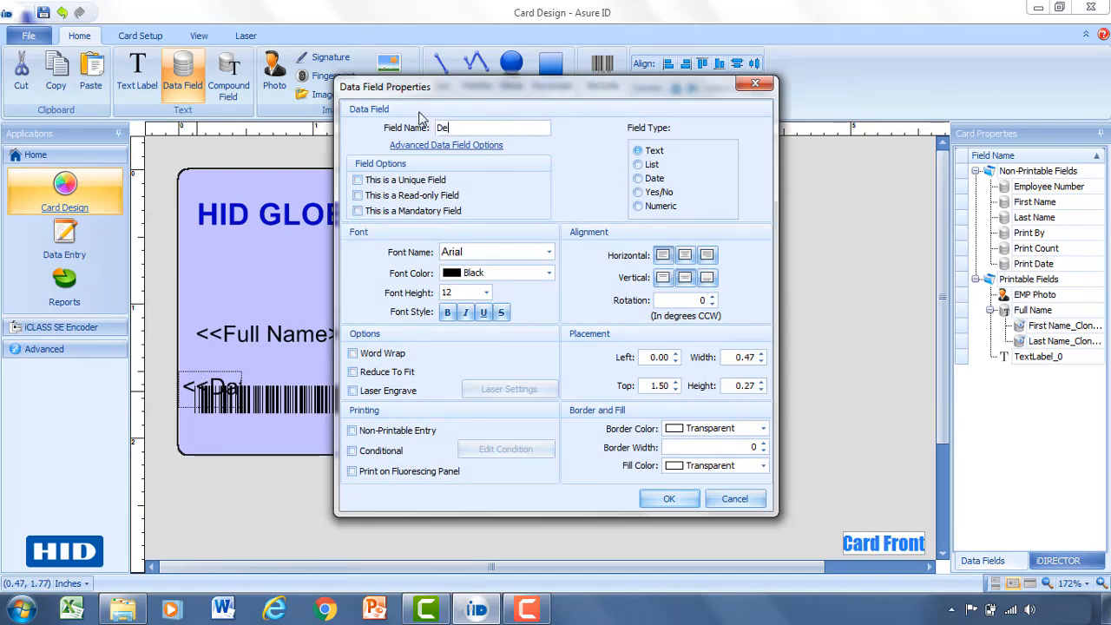
type("partment")
left_click(424, 145)
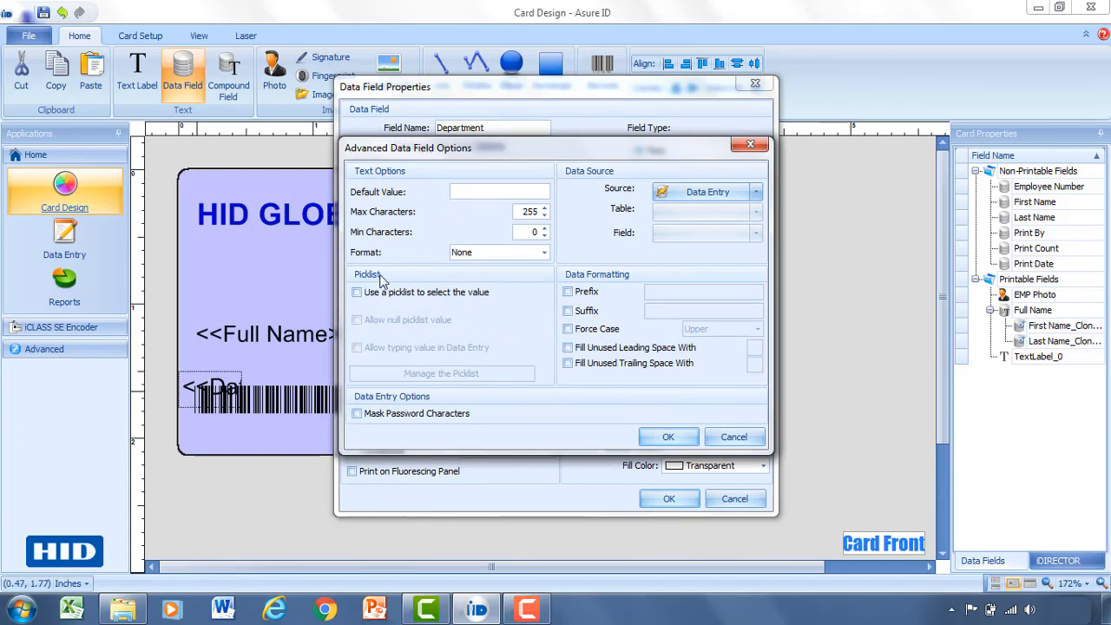
Enable a picklist for Department with the entries Marketing, Engineering and Sales.
left_click(357, 295)
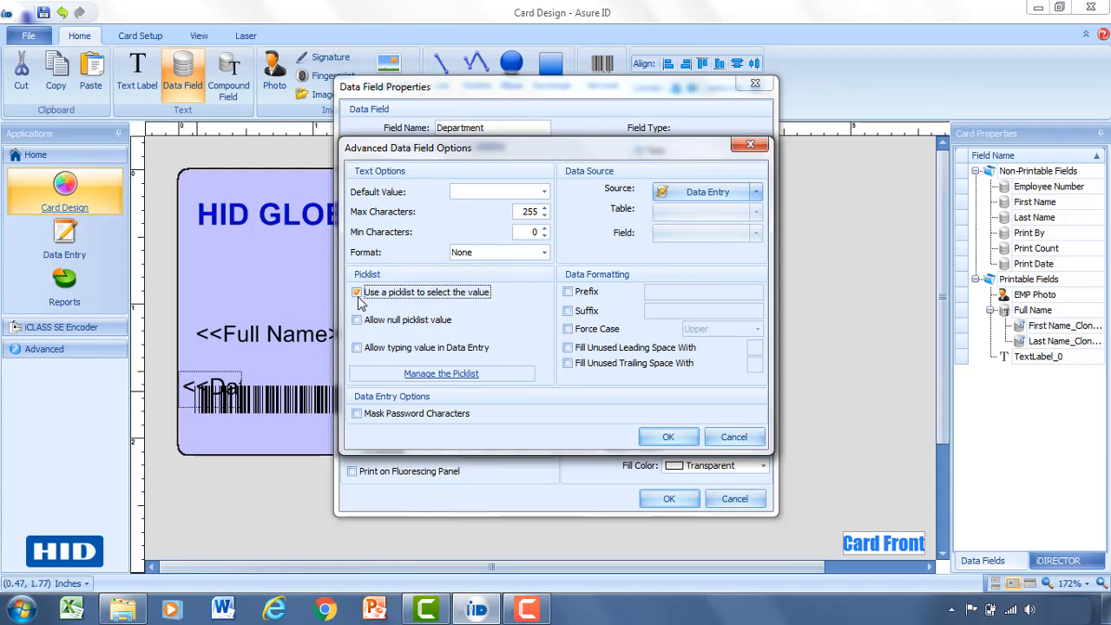
left_click(435, 378)
left_click(555, 219)
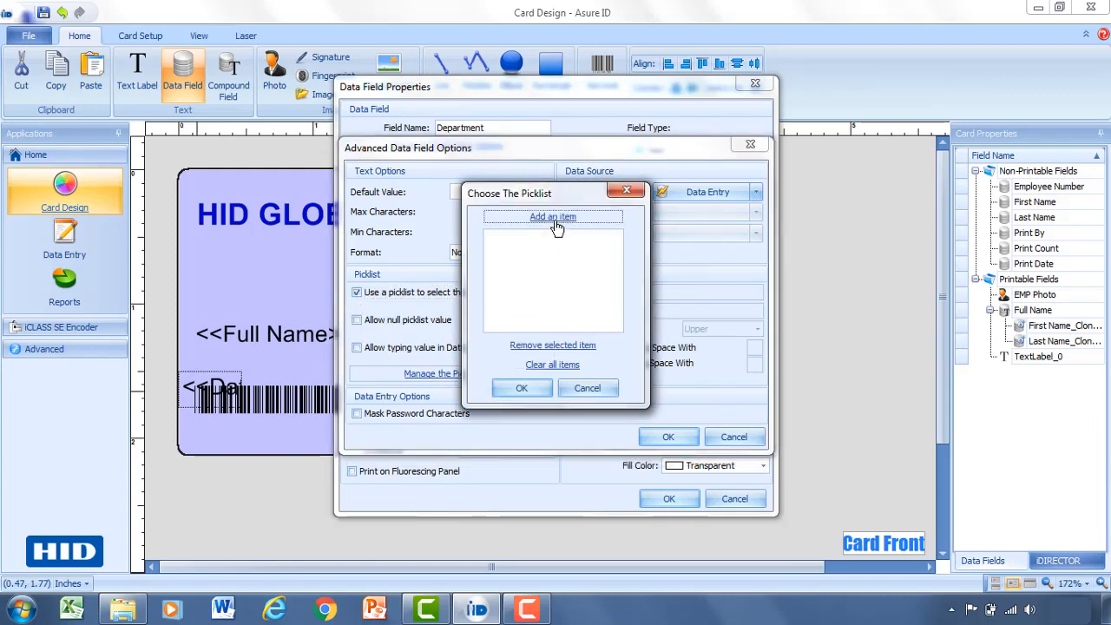
type("Marketing")
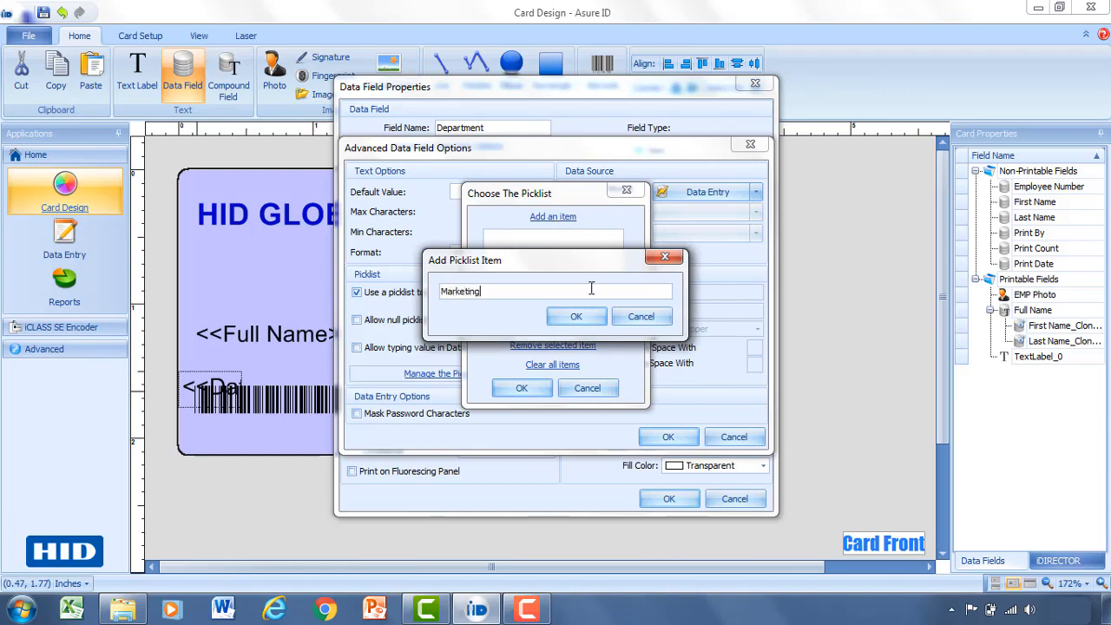
left_click(581, 318)
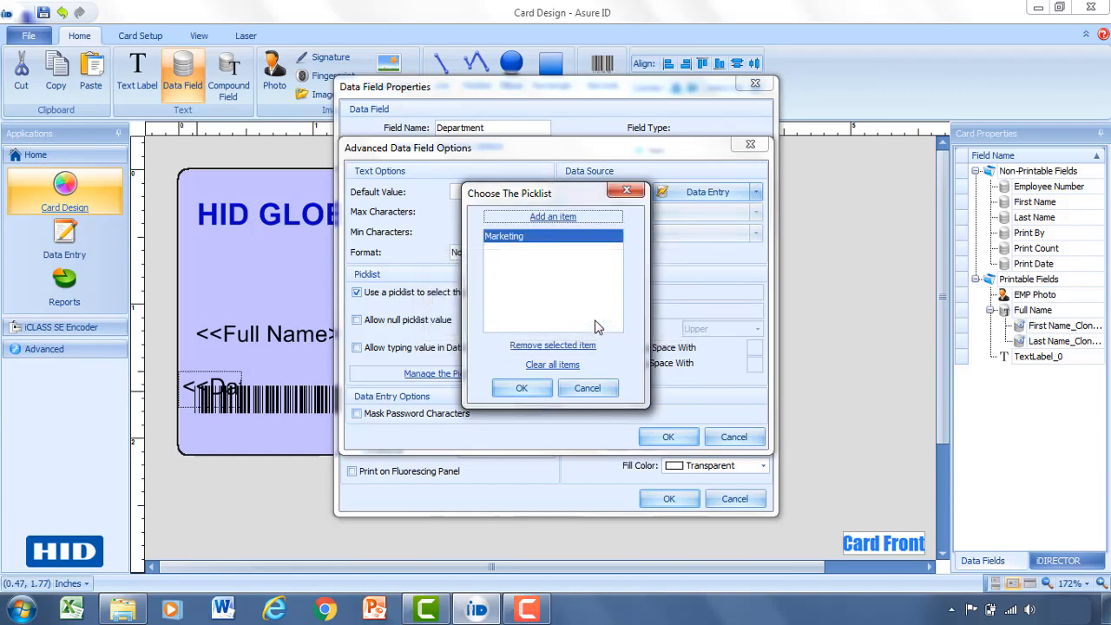
left_click(537, 224)
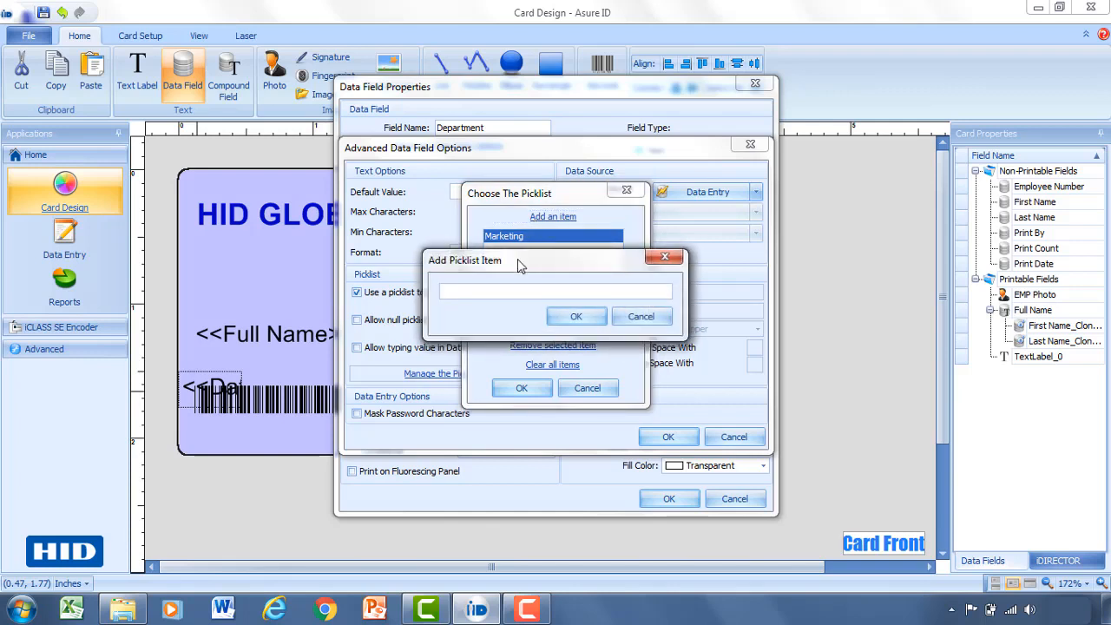
type("Engineering")
left_click(576, 316)
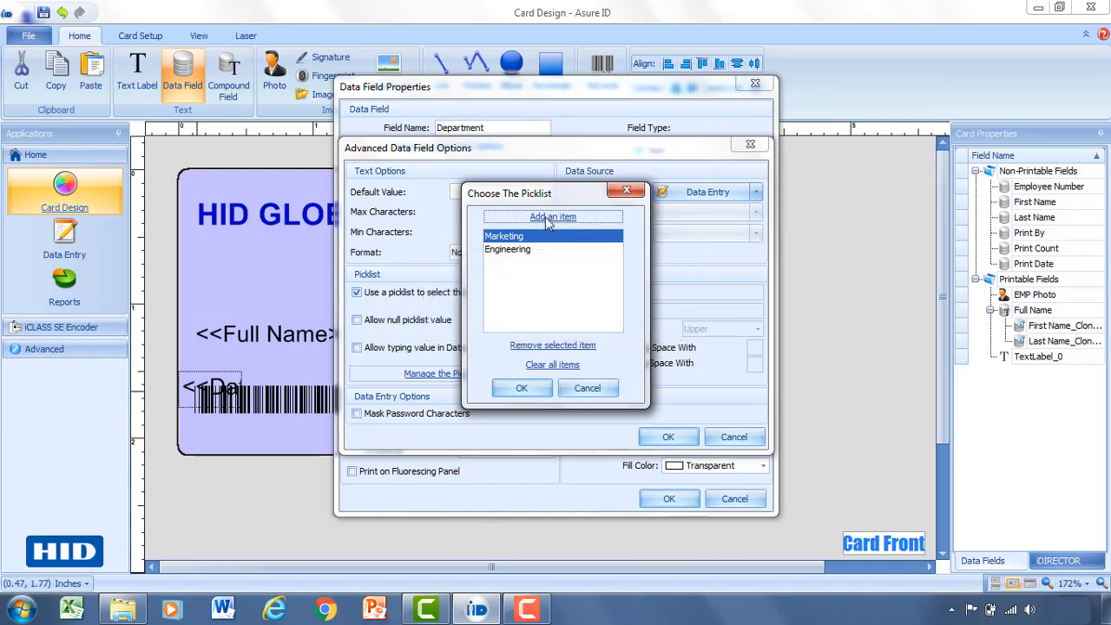
left_click(547, 224)
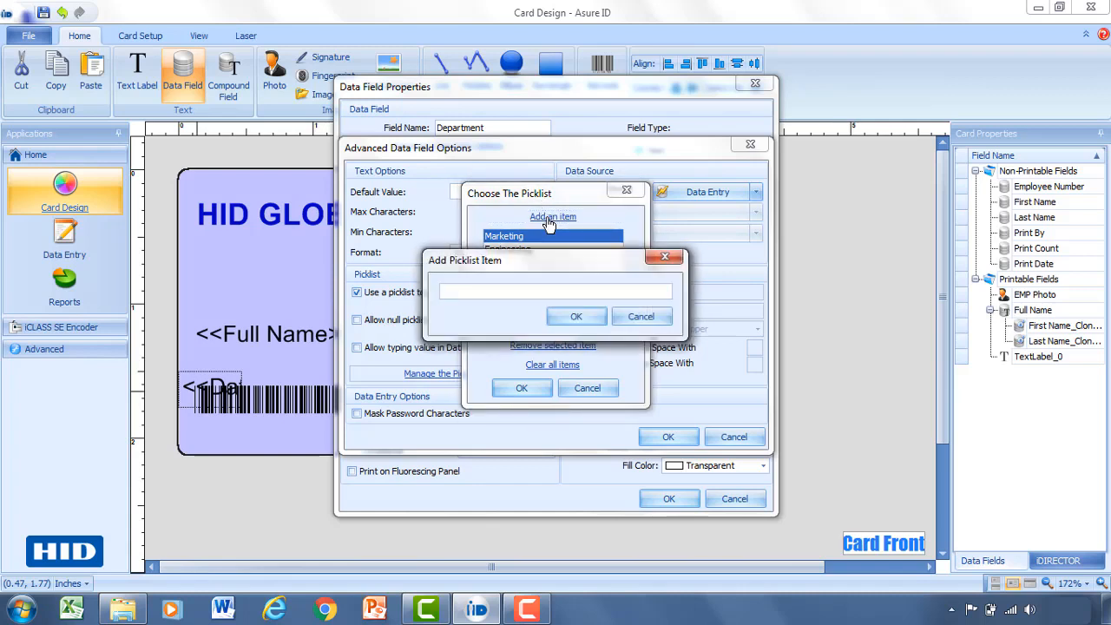
type("Sales")
left_click(587, 316)
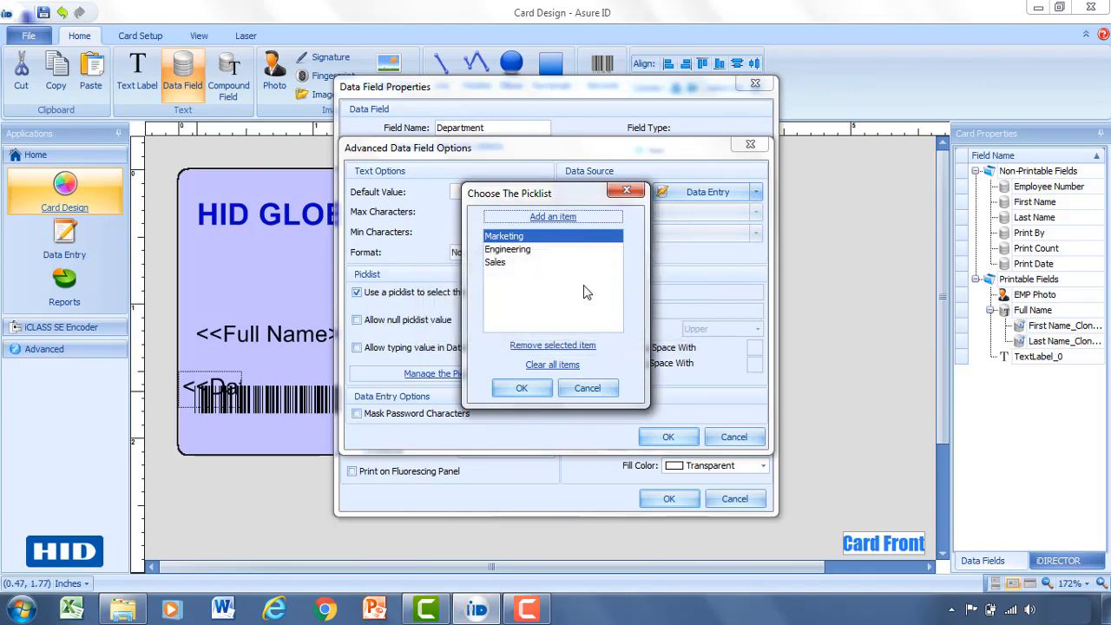
Save the picklist, confirm the Department field settings, and select the field on the card.
left_click(538, 391)
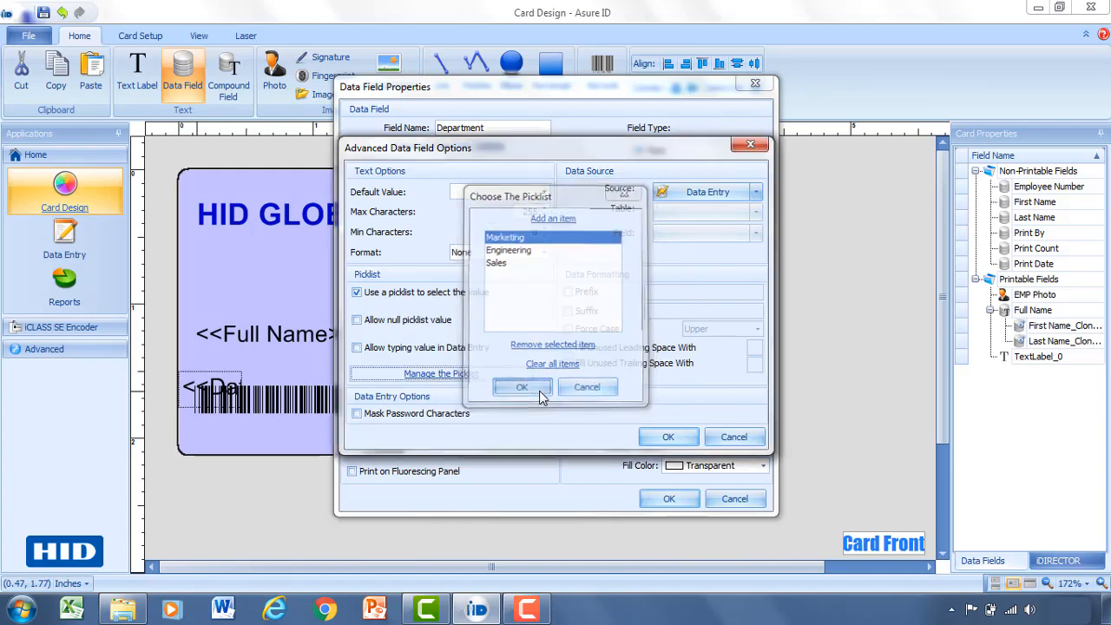
left_click(663, 436)
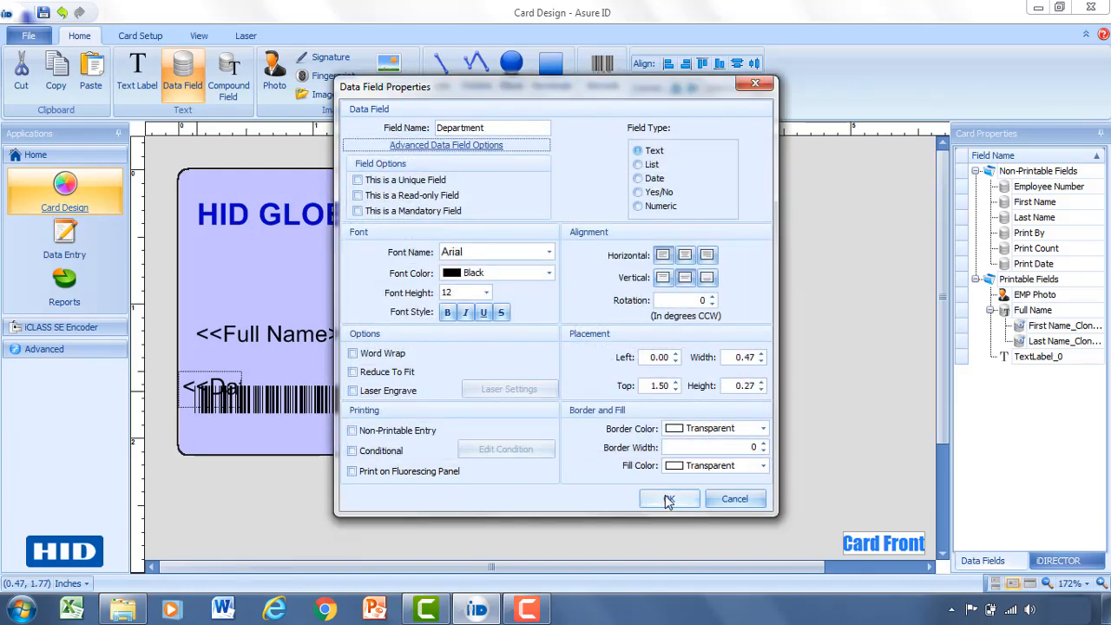
left_click(668, 500)
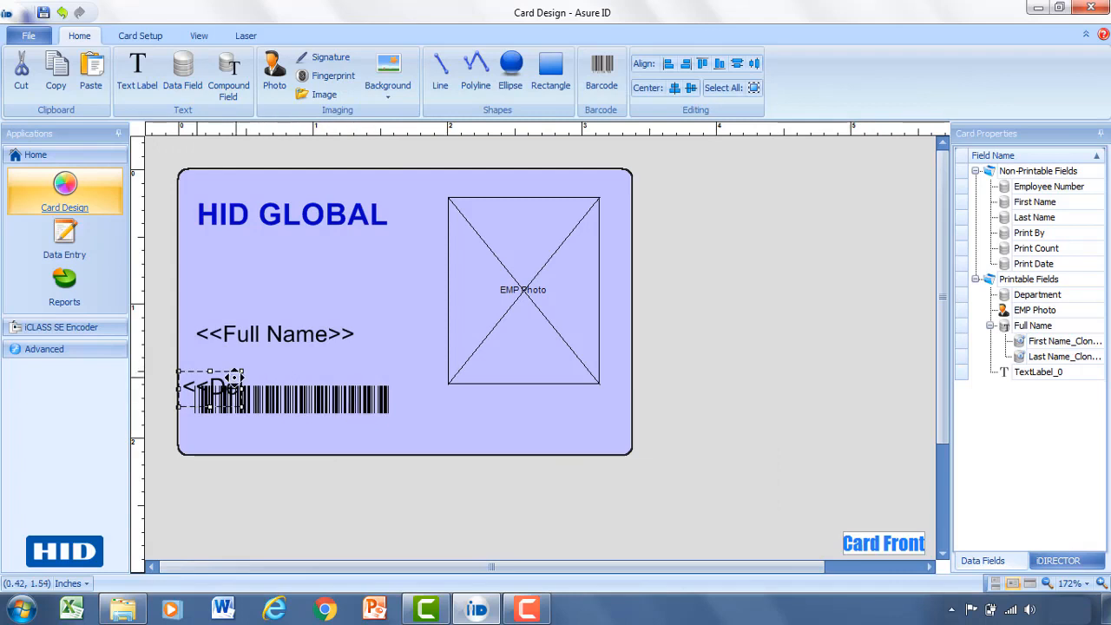
left_click(224, 364)
Drag the Department field across so it sits directly under Full Name.
left_click_drag(224, 365, 395, 361)
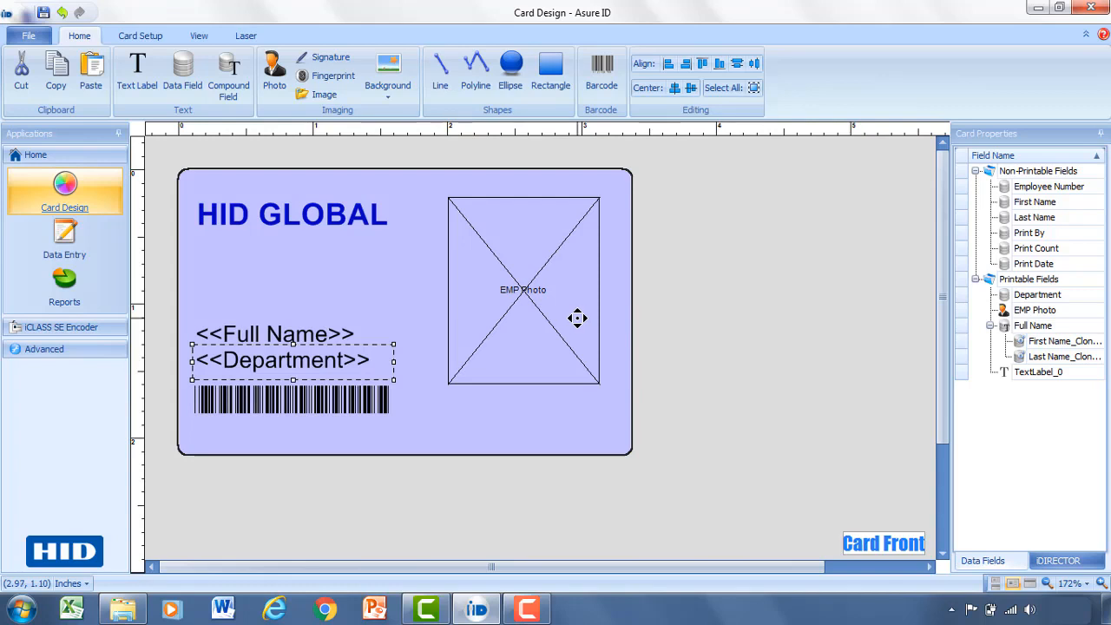
Draw a rectangle below the HID GLOBAL heading with a red fill and no outline.
left_click(559, 79)
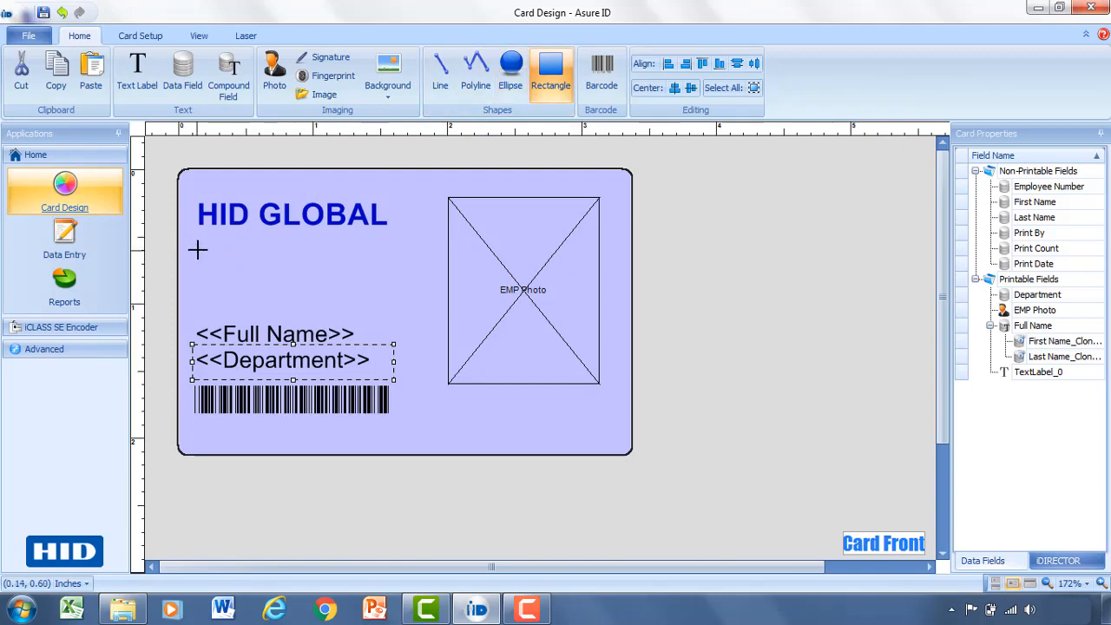
left_click_drag(204, 250, 427, 302)
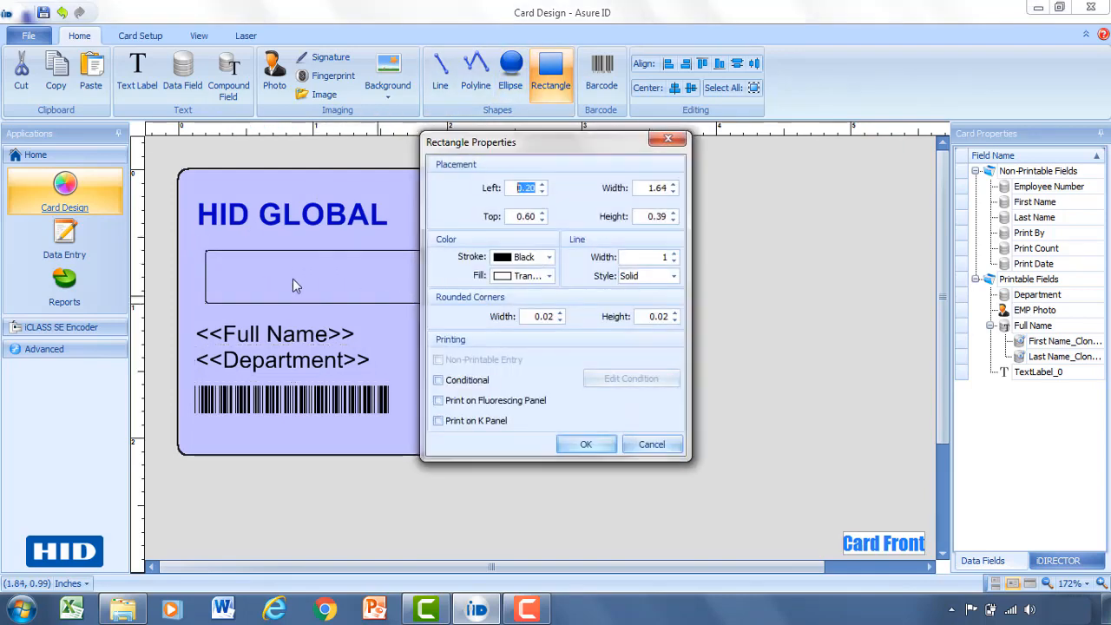
left_click(551, 276)
left_click(520, 296)
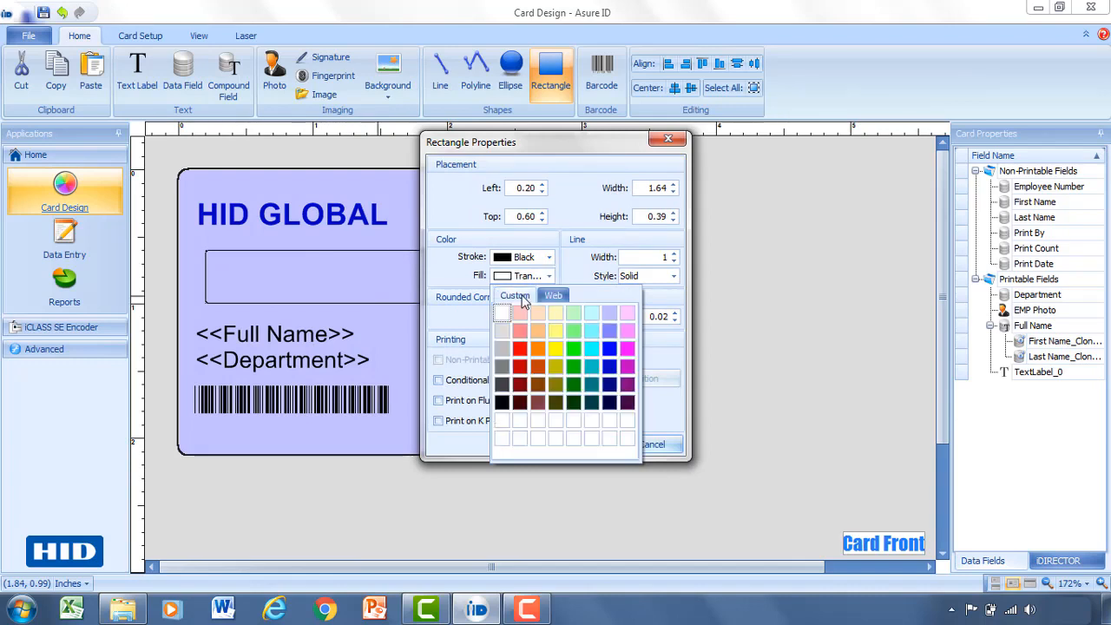
left_click(520, 349)
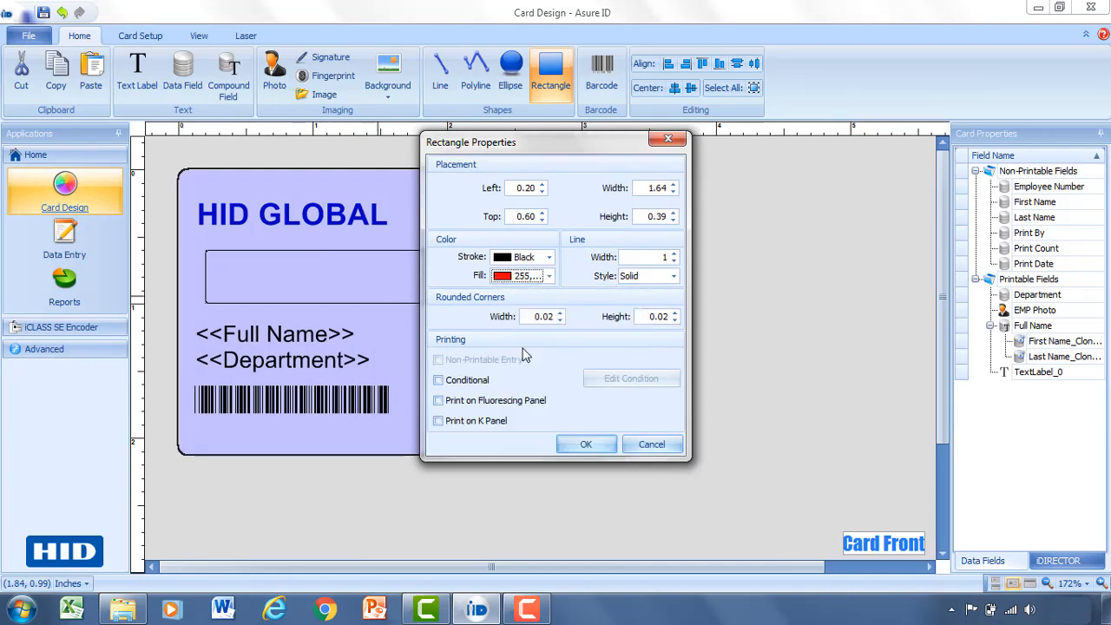
left_click(548, 258)
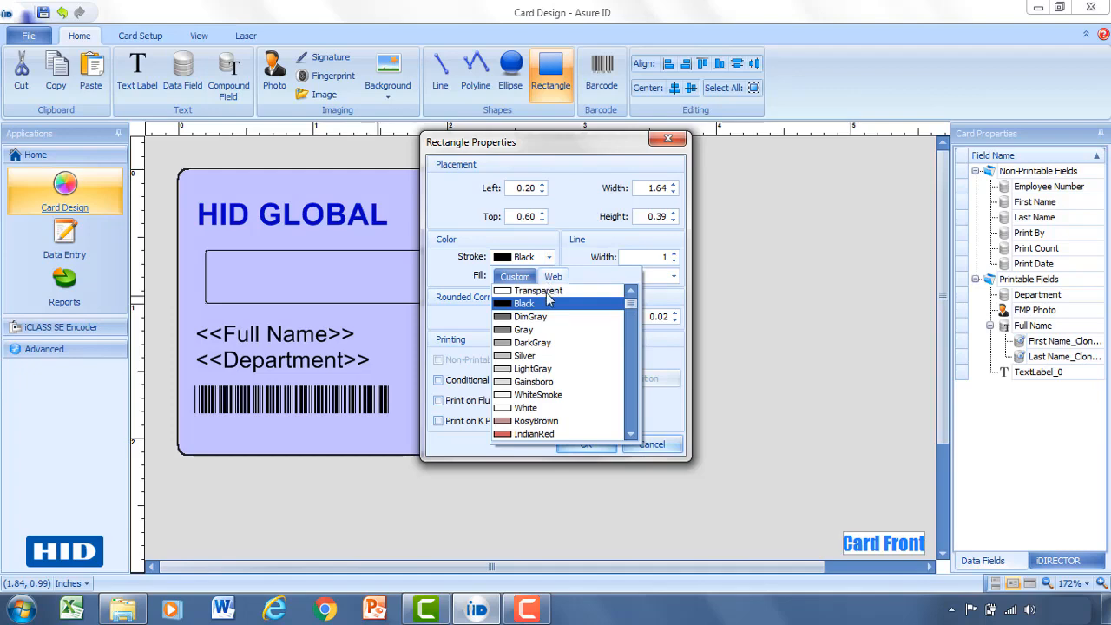
left_click(541, 290)
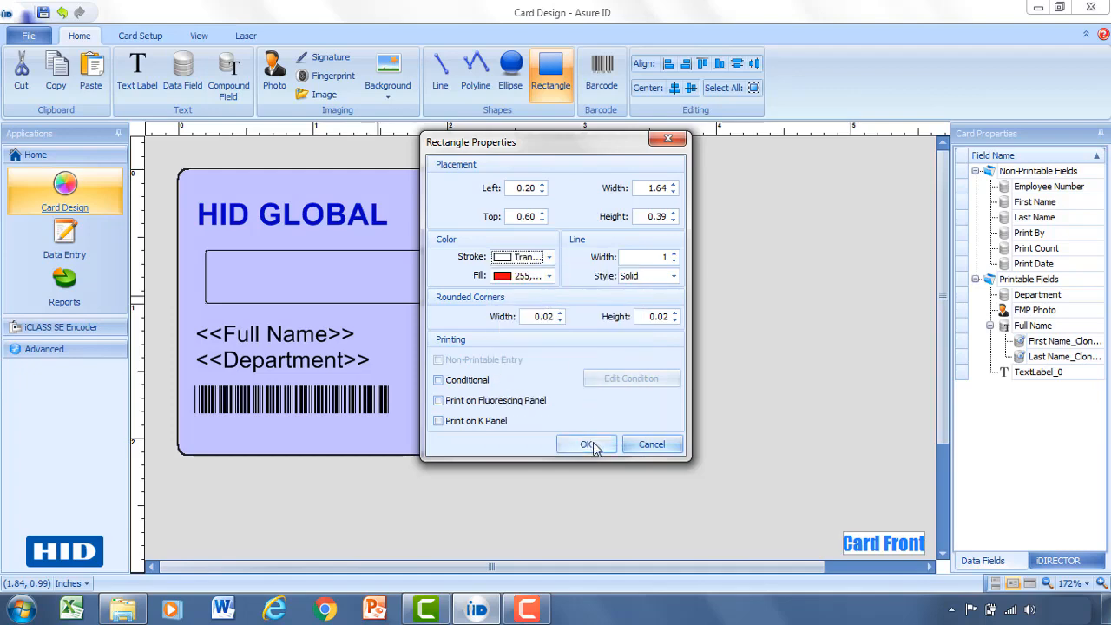
left_click(585, 443)
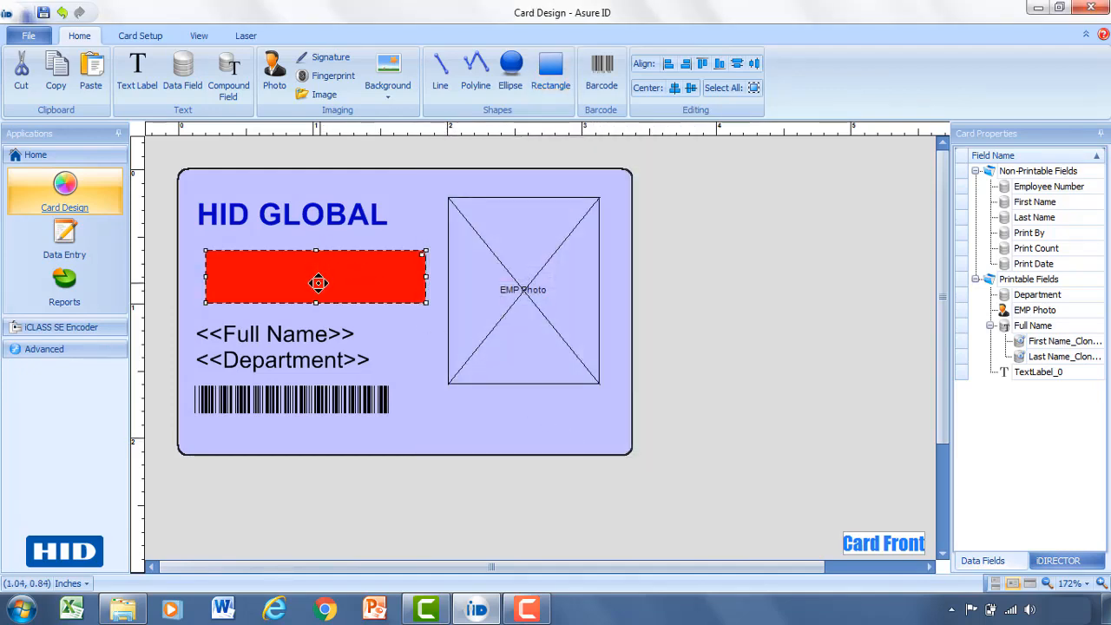
mouse_move(318, 284)
left_mouse_down()
mouse_move(289, 279)
mouse_move(315, 279)
left_mouse_up()
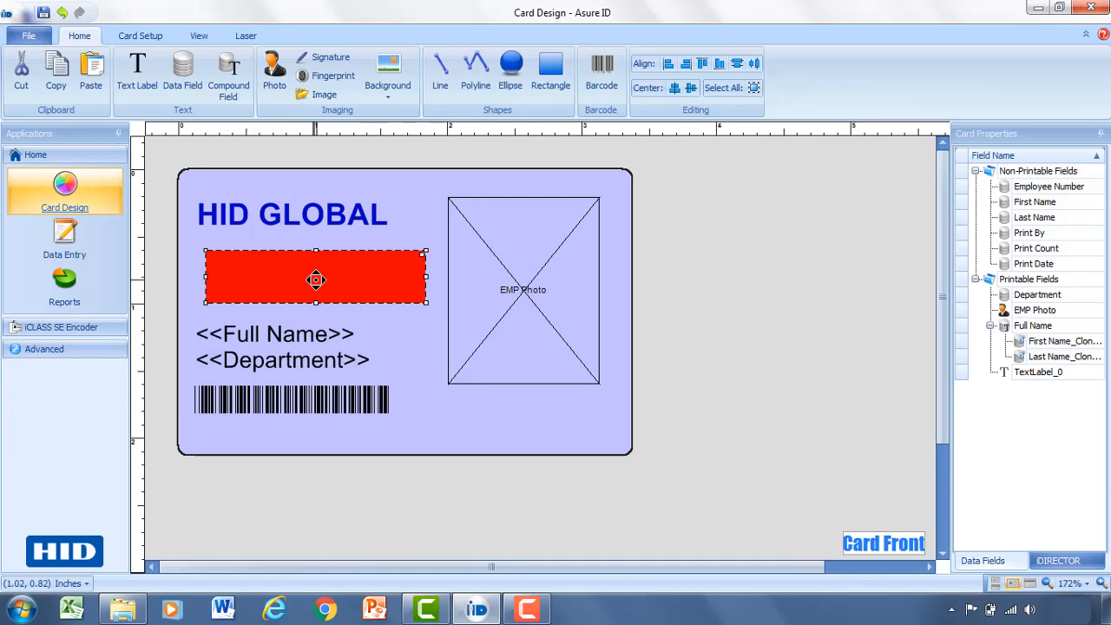
Make the red rectangle conditional, displaying only when Department equals Engineering.
double_click(378, 277)
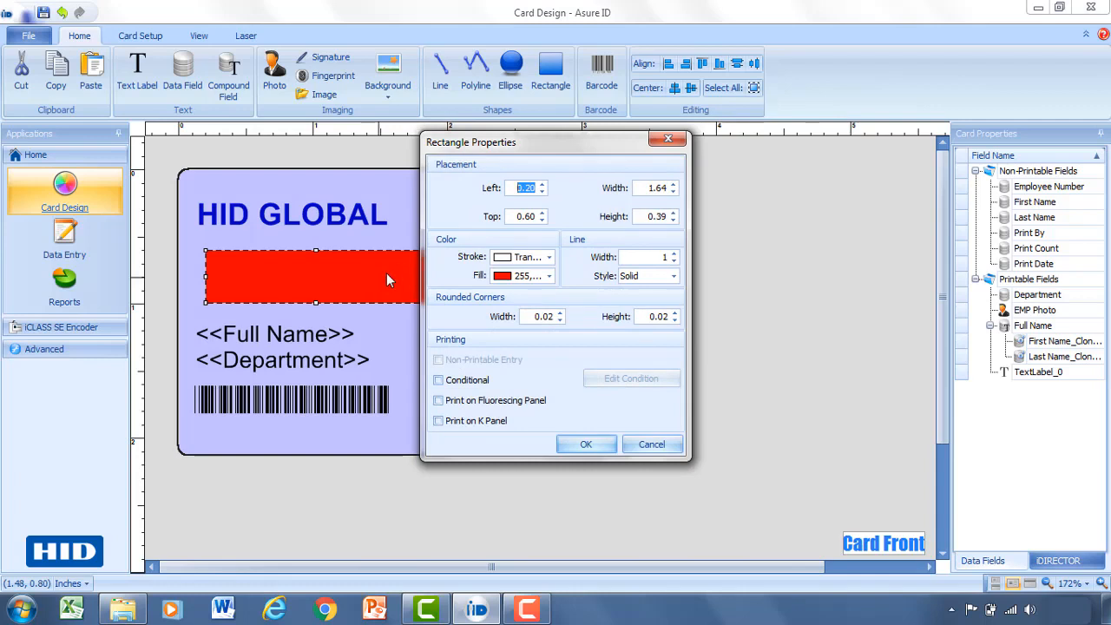
left_click(461, 390)
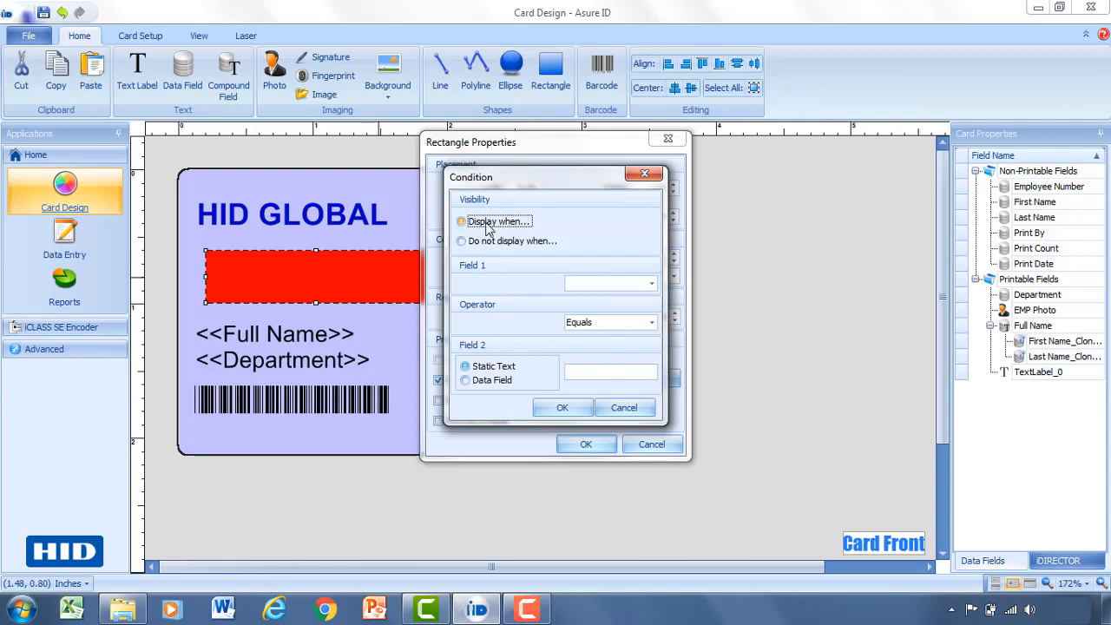
left_click(650, 283)
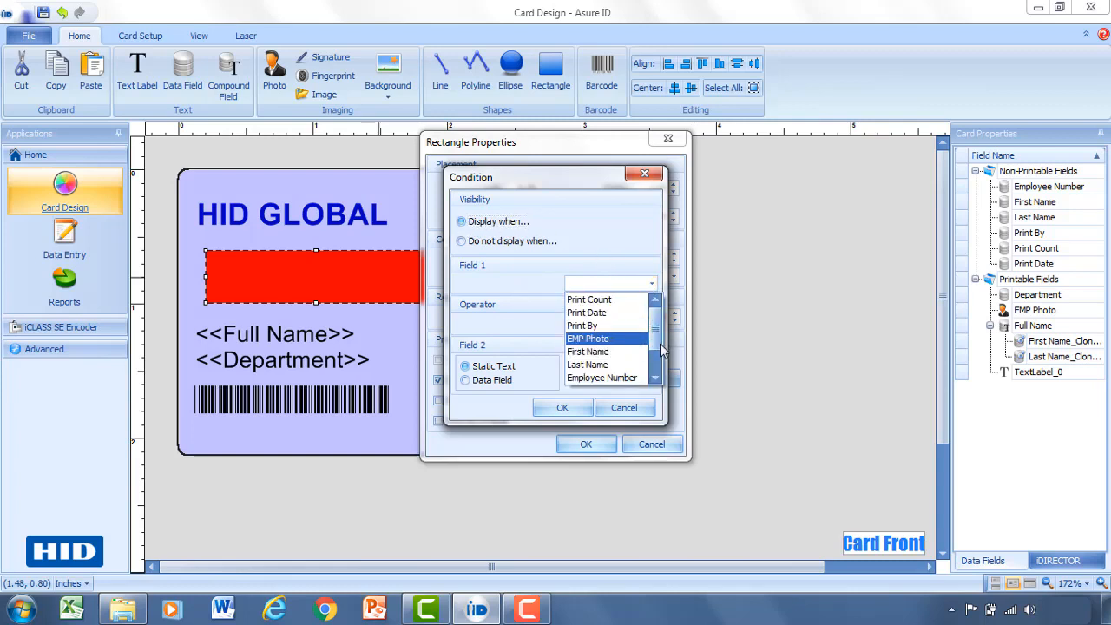
scroll(641, 365, "down", 1)
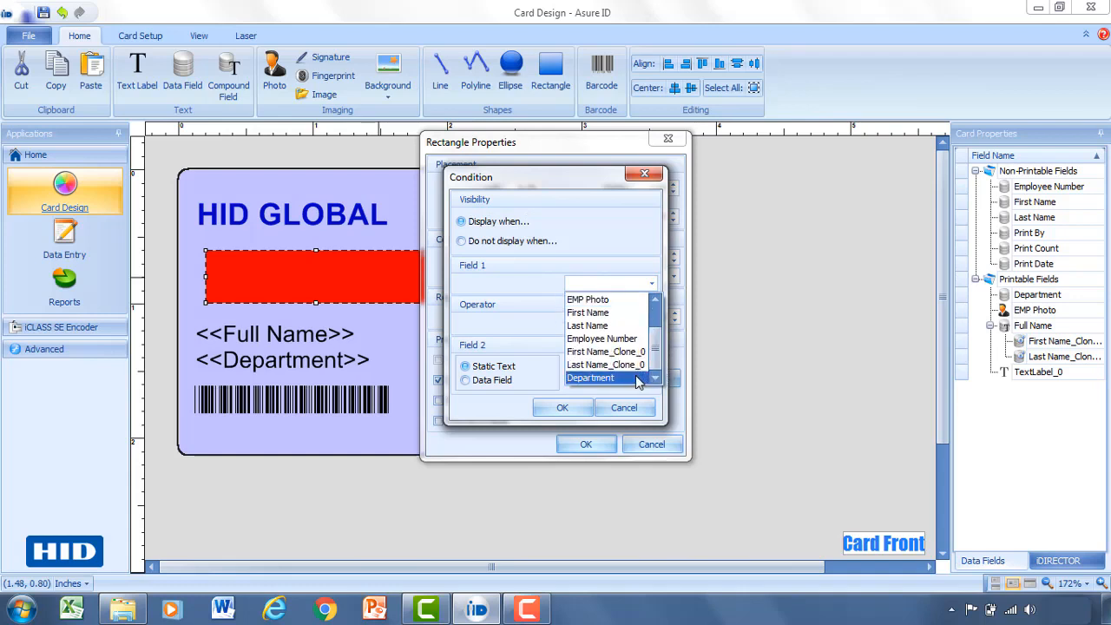
left_click(642, 379)
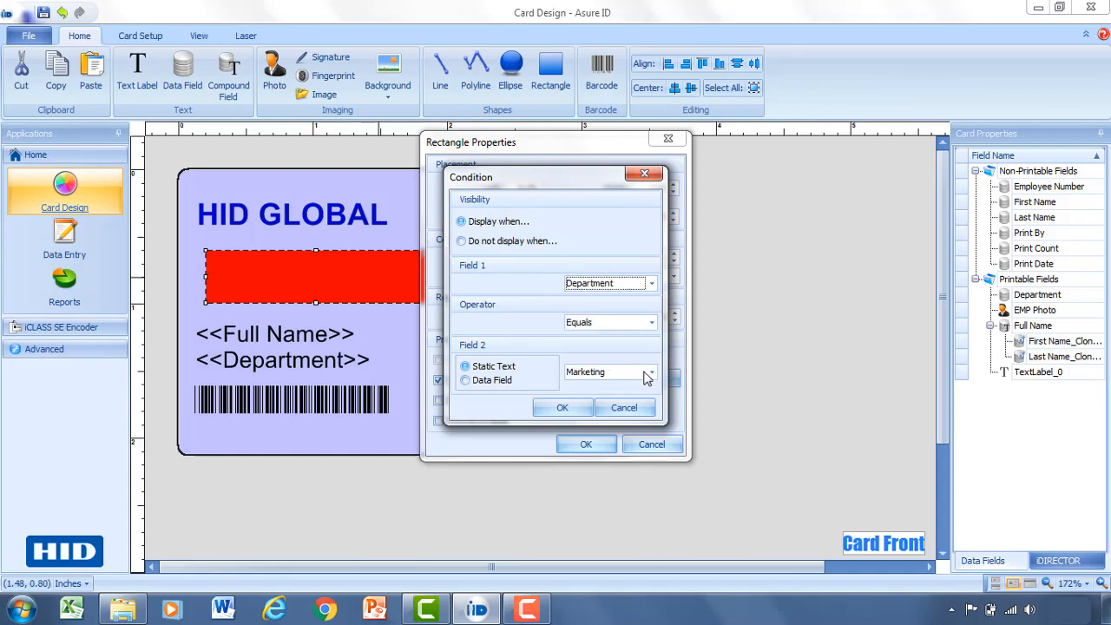
left_click(650, 372)
left_click(632, 405)
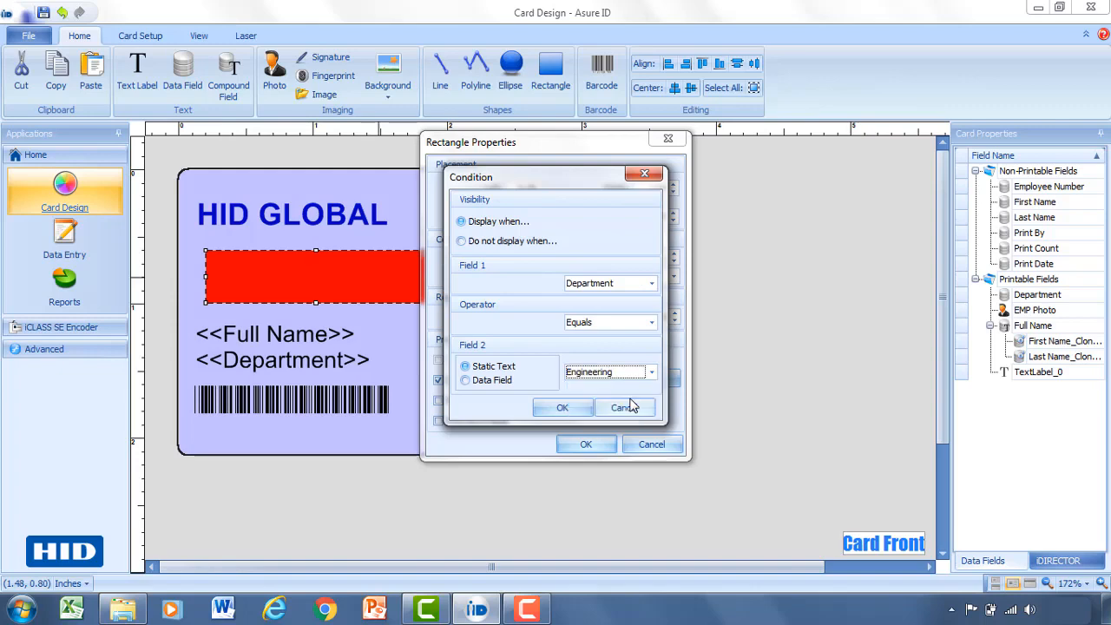
left_click(564, 408)
left_click(584, 445)
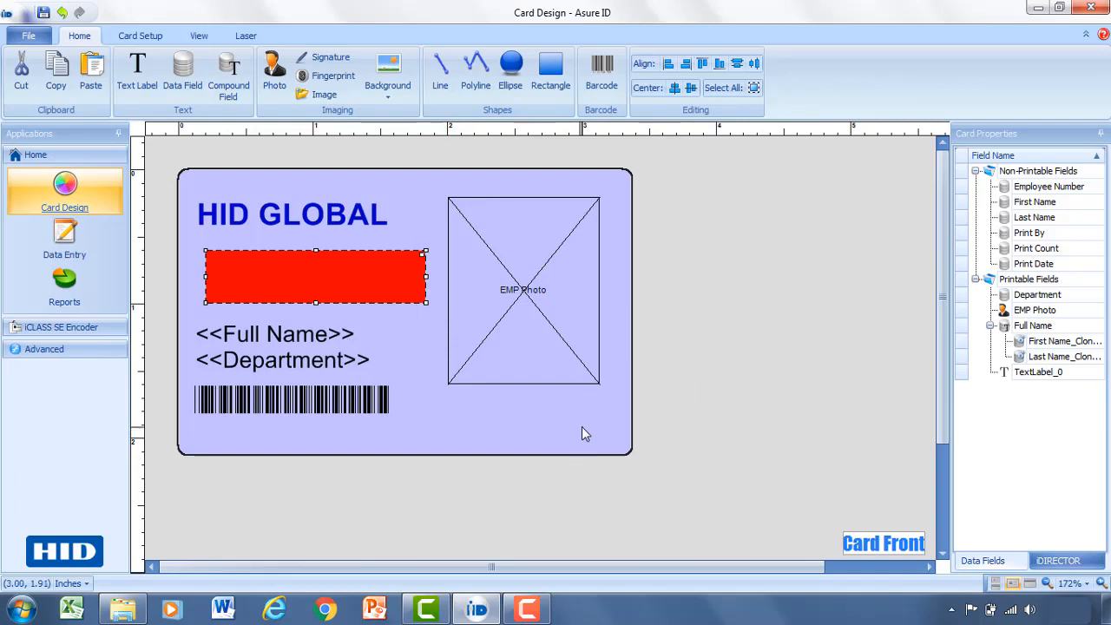
Place an image frame on the card loaded with hid-logo.png.
left_click(325, 96)
left_click_drag(448, 399, 569, 449)
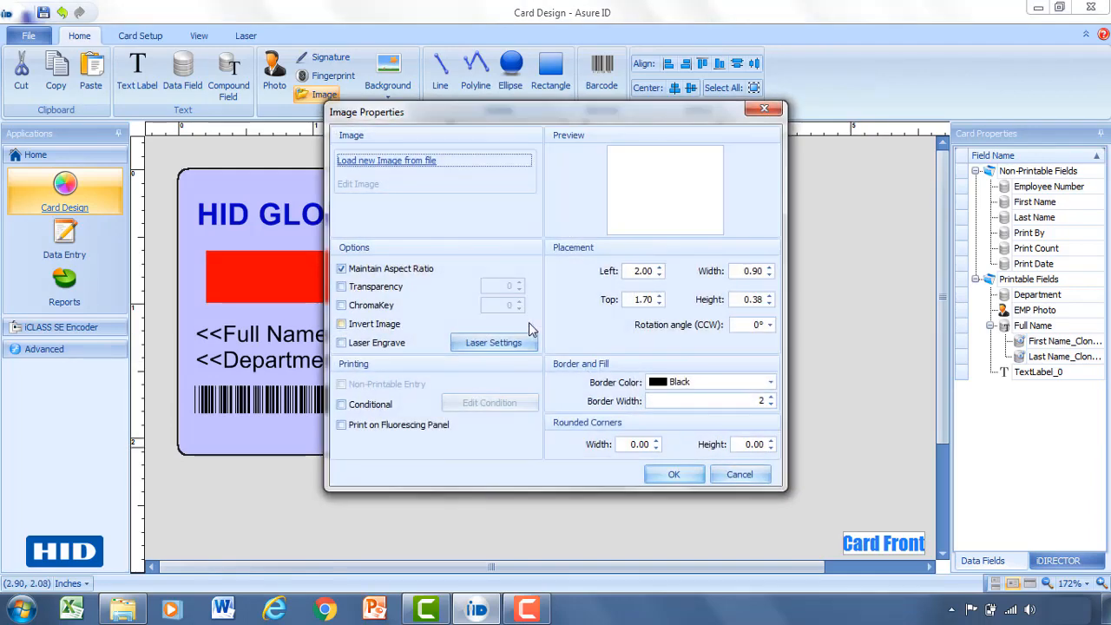
left_click(417, 162)
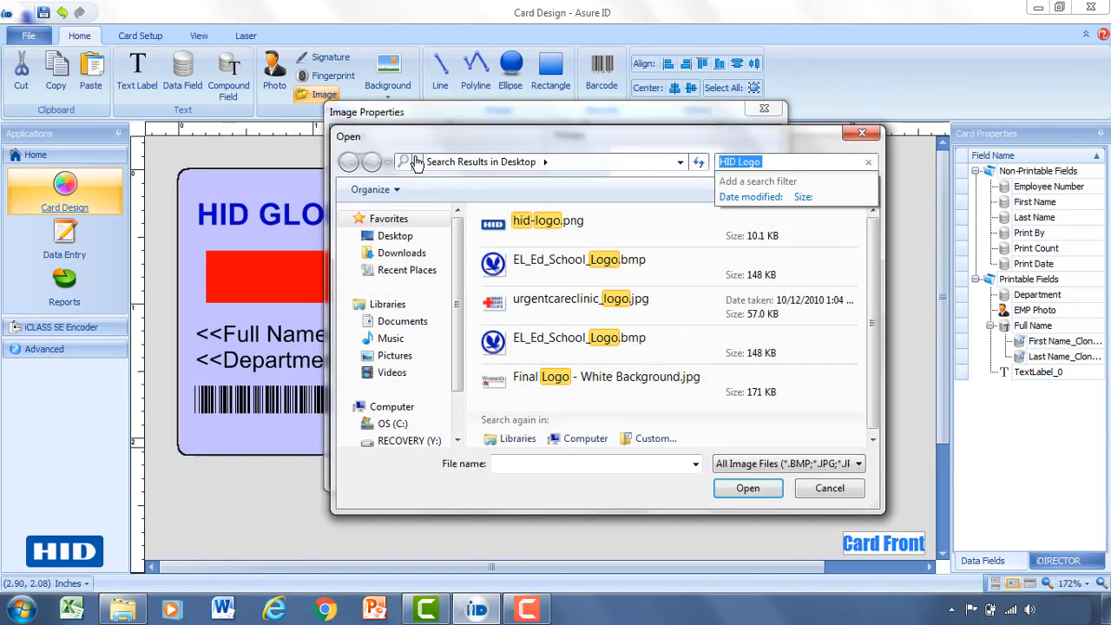
double_click(499, 222)
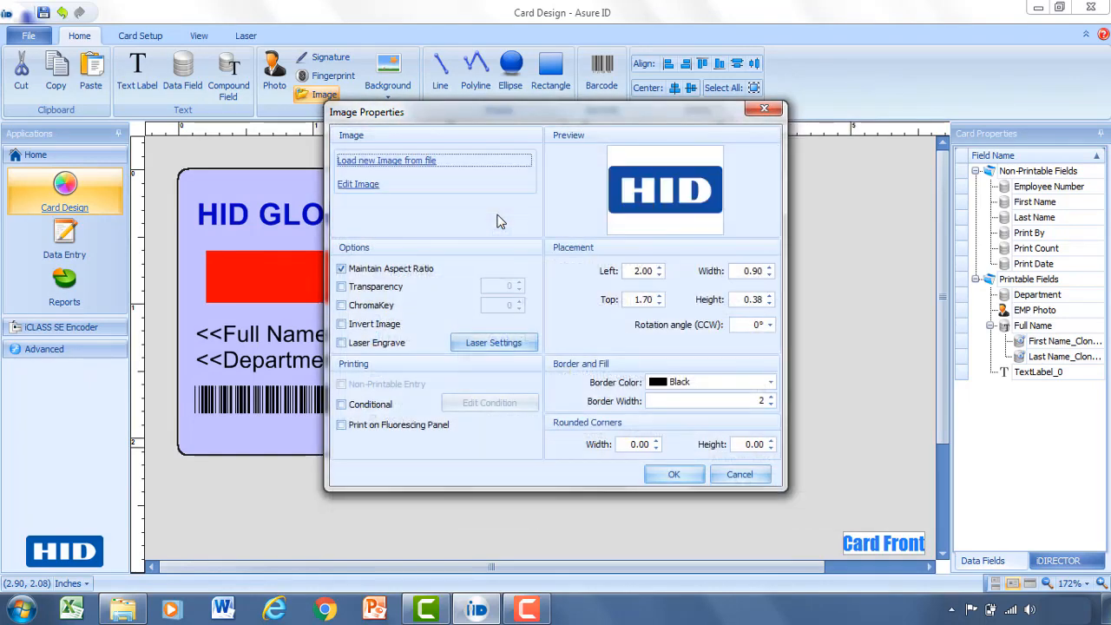
left_click(673, 474)
Move the HID logo to the top-right corner and shift the EMP Photo box lower.
left_click_drag(532, 423, 565, 182)
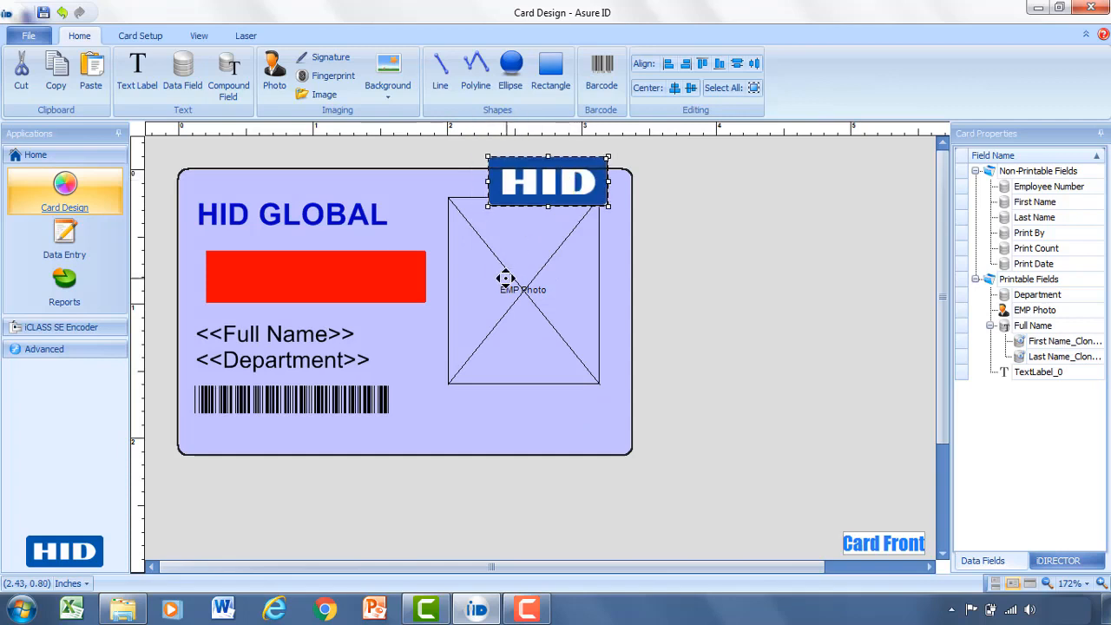
left_click_drag(508, 280, 509, 333)
left_click_drag(541, 191, 527, 217)
Deselect the logo to review the finished card layout.
left_click(630, 270)
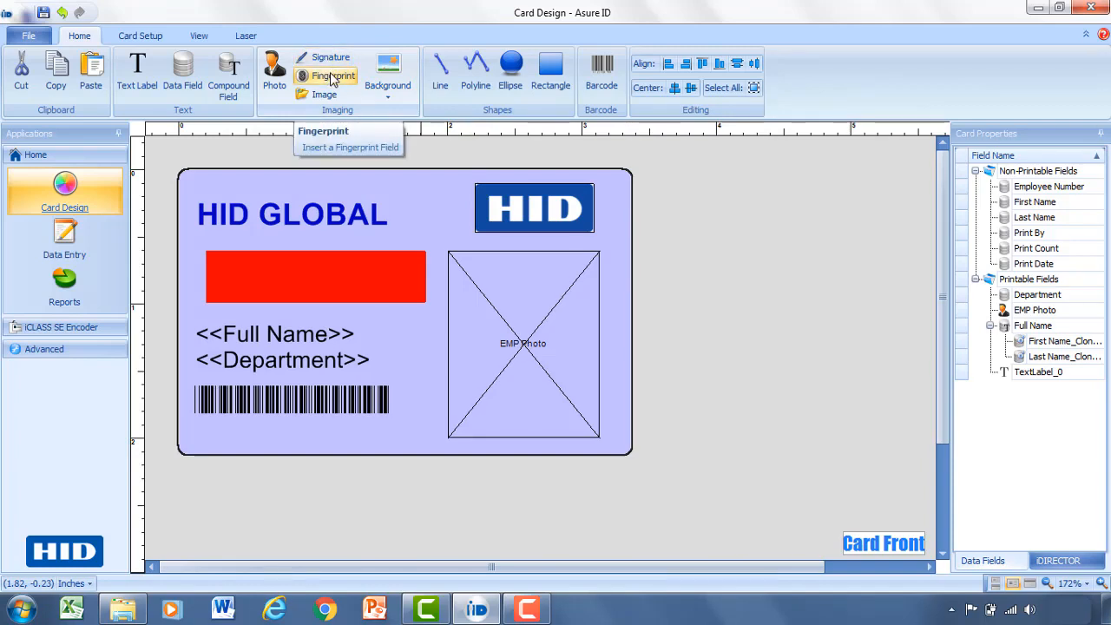
Save the design as template 'HID Global' and switch to Data Entry.
left_click(43, 12)
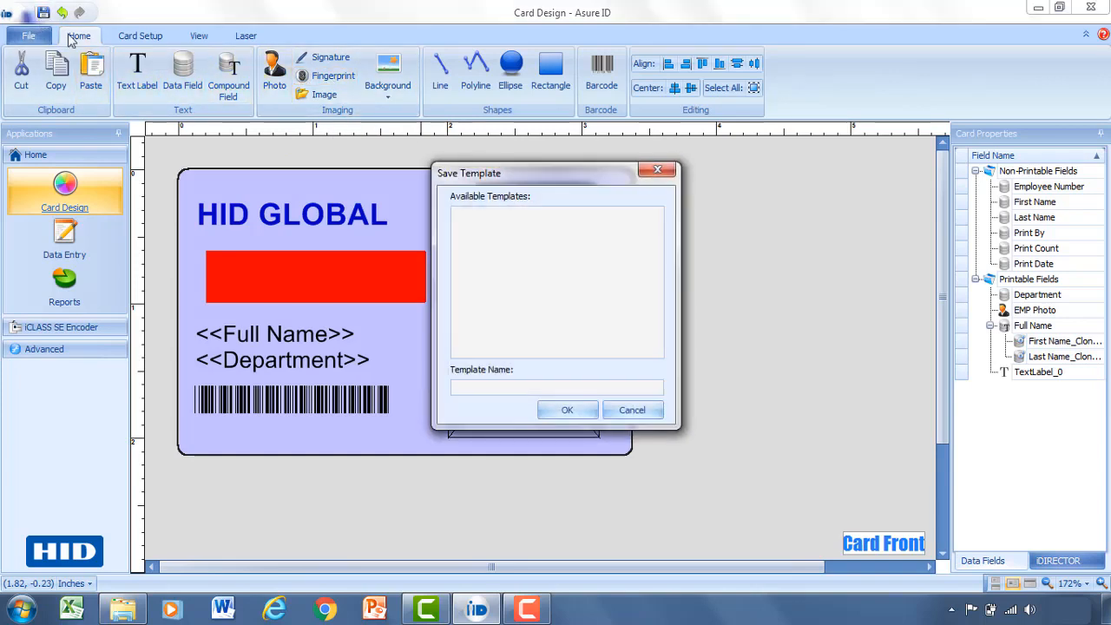
left_click(466, 387)
type("HID Gla")
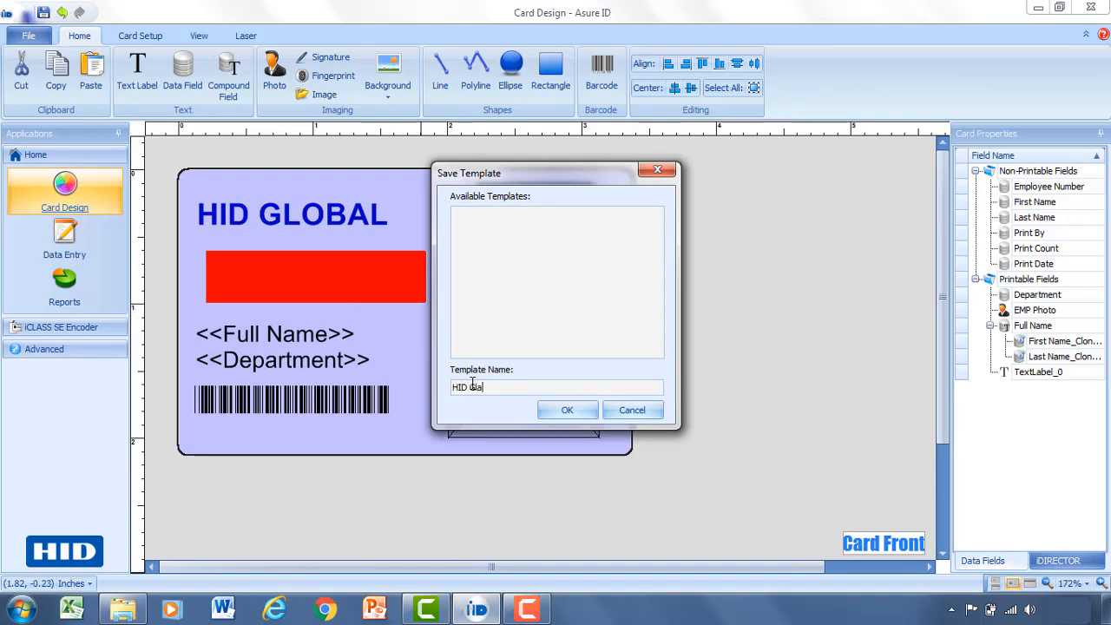
key("BackSpace")
type("obal")
left_click(566, 411)
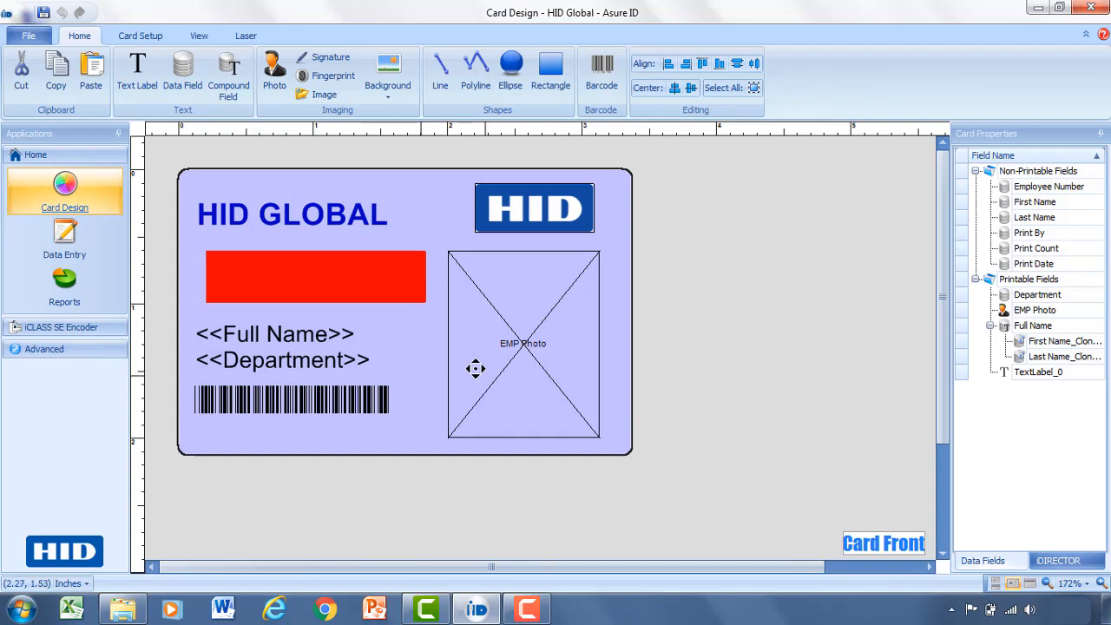
left_click(78, 247)
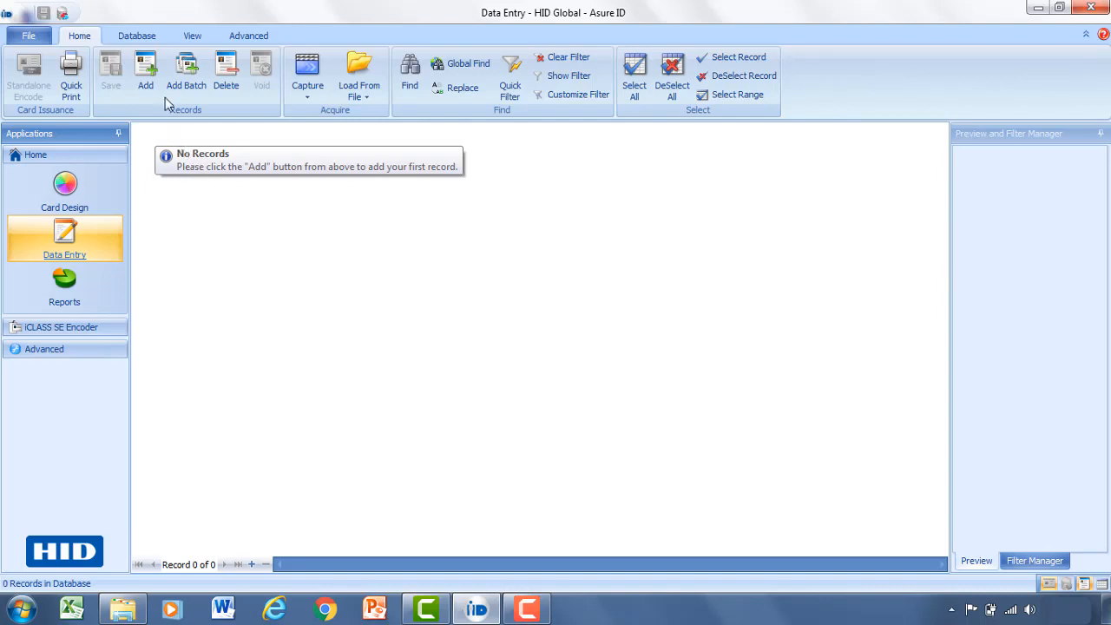
Add a new cardholder record (Record ID 1) and select its EMP Photo field.
left_click(146, 75)
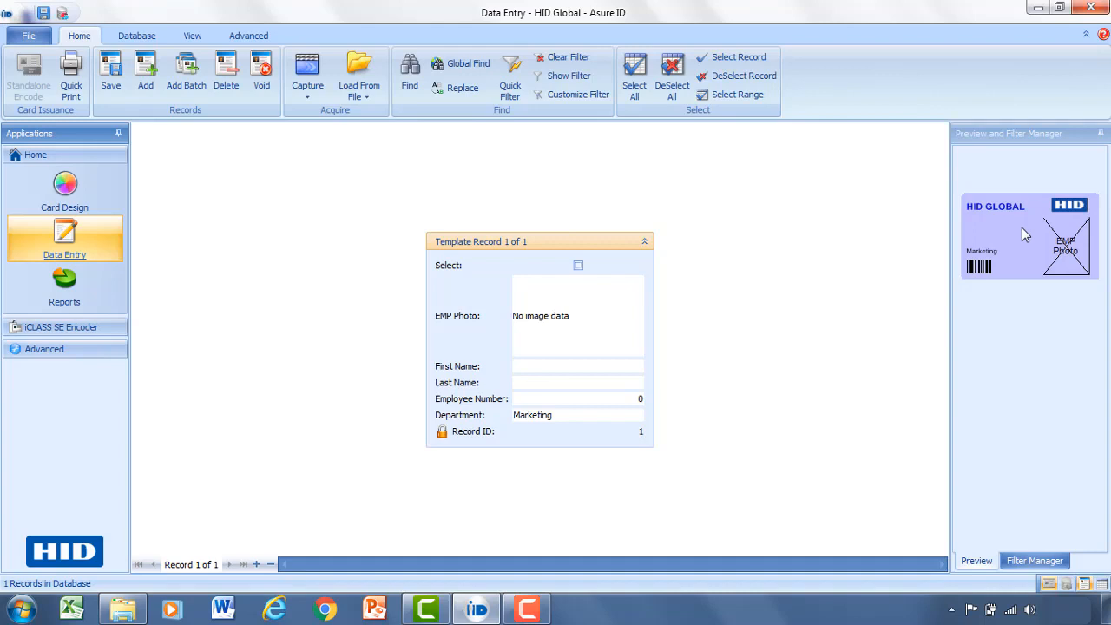
left_click(575, 323)
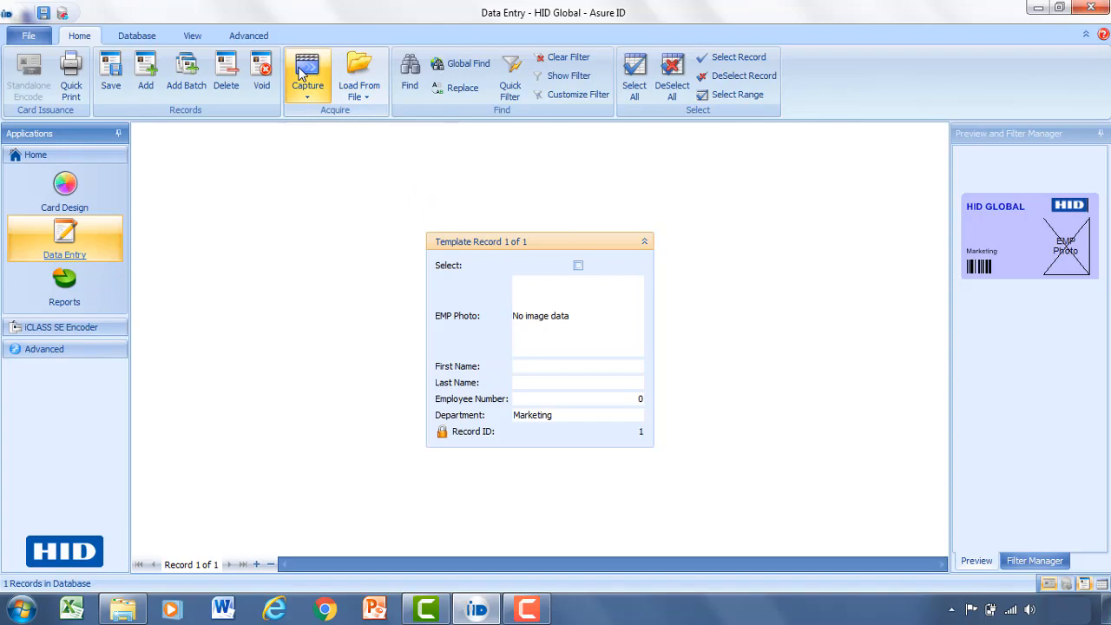
Load the woman's headshot from a photo file and crop it centred on her head and shoulders.
left_click(369, 62)
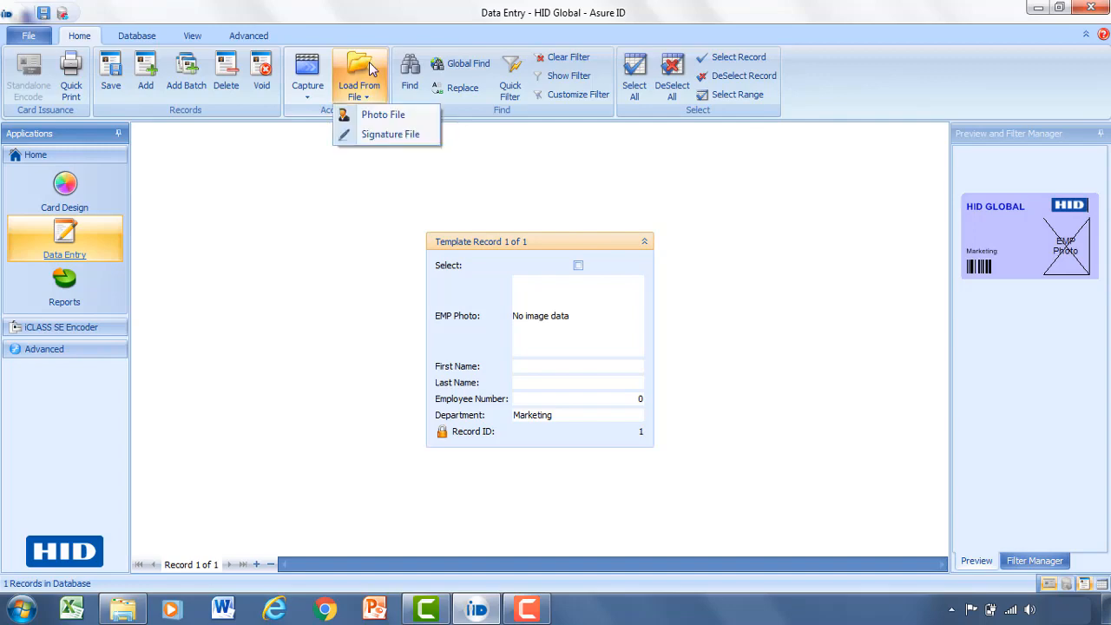
left_click(374, 119)
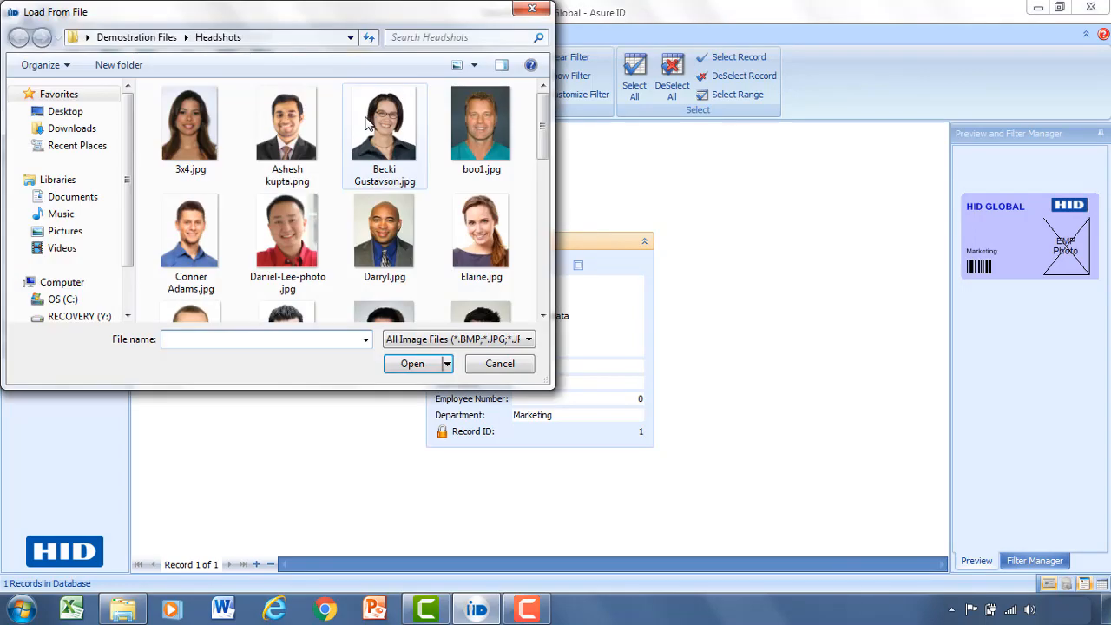
left_click(366, 162)
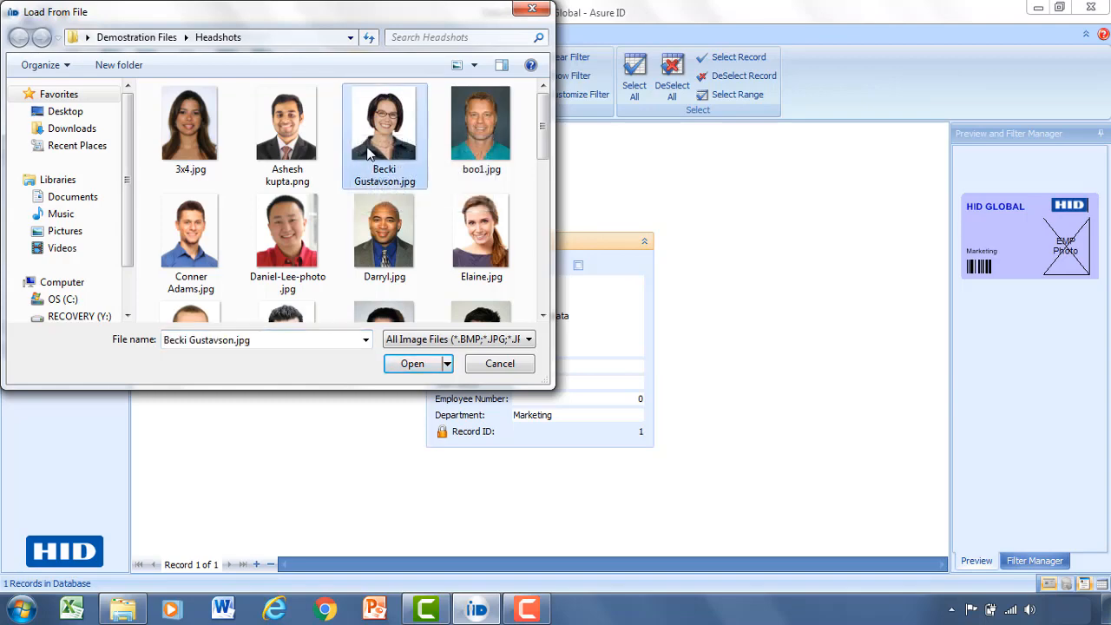
left_click(415, 365)
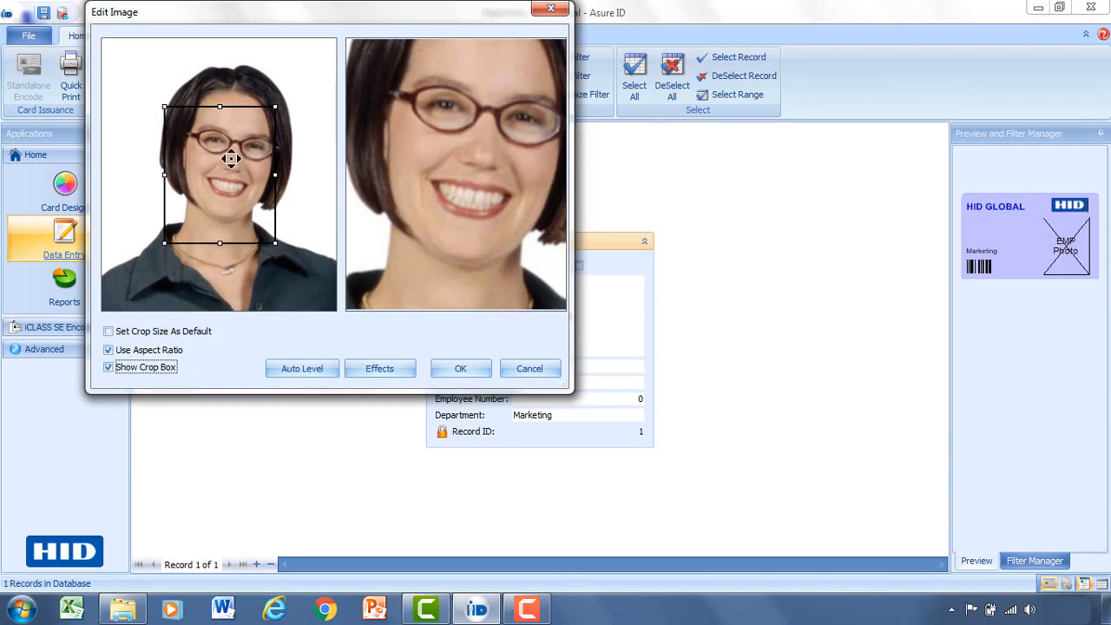
left_click_drag(231, 158, 161, 55)
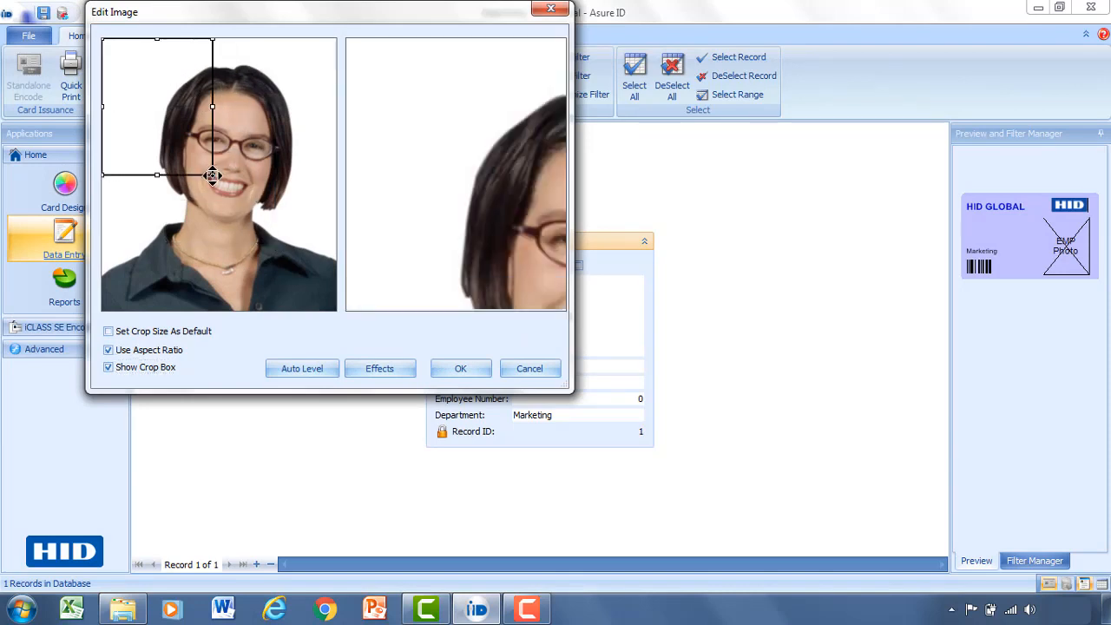
left_click_drag(212, 175, 299, 323)
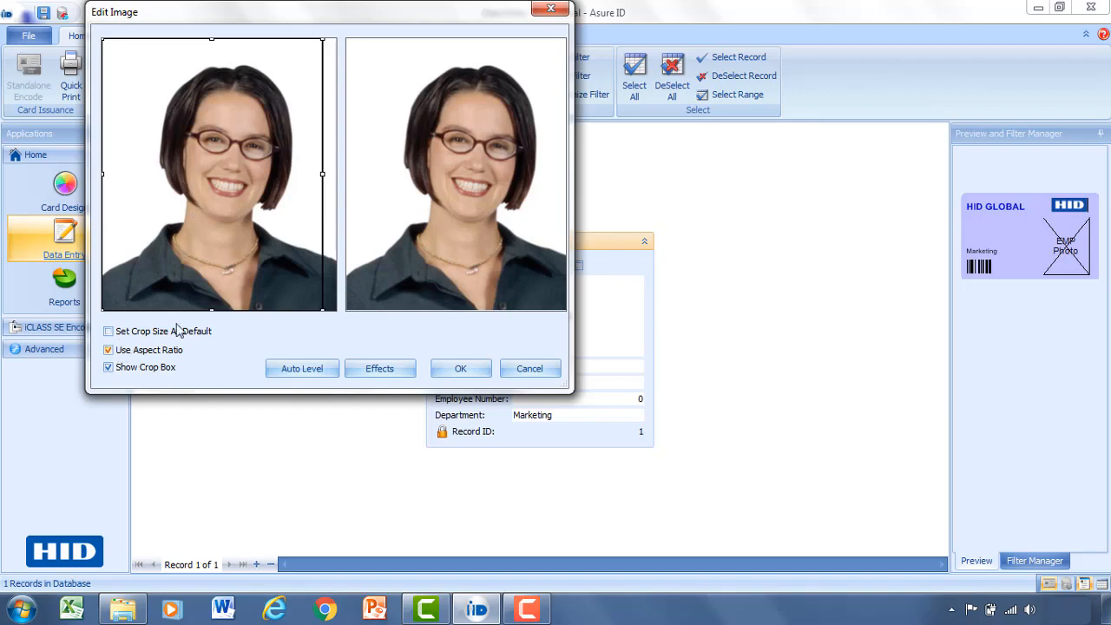
left_click_drag(213, 182, 222, 182)
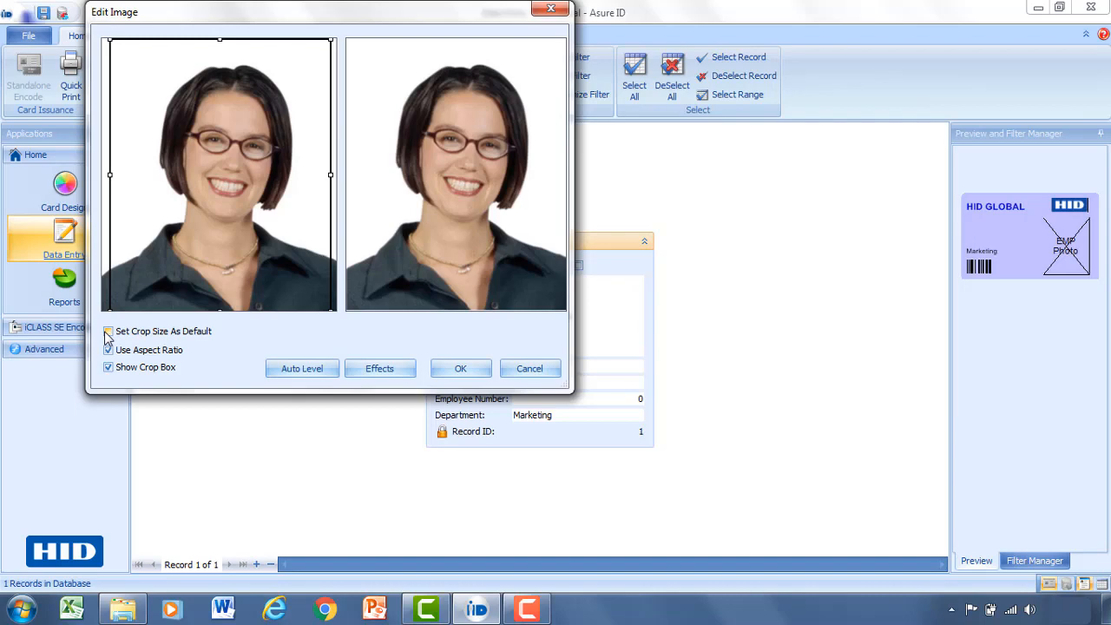
left_click(447, 370)
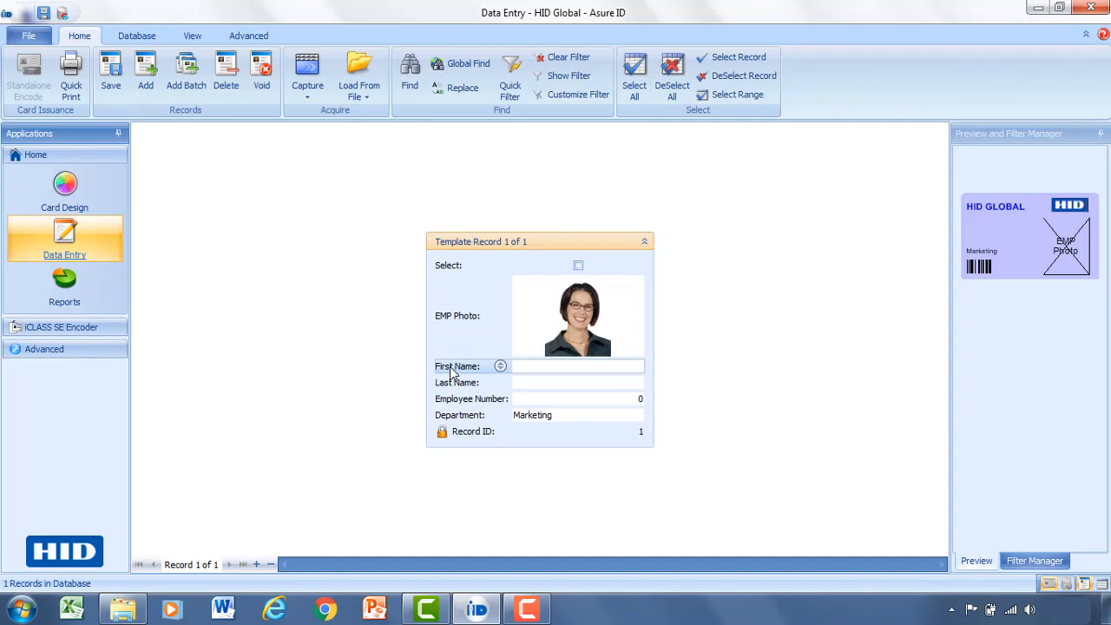
Enter the employee's first name, last name and employee number.
left_click(578, 366)
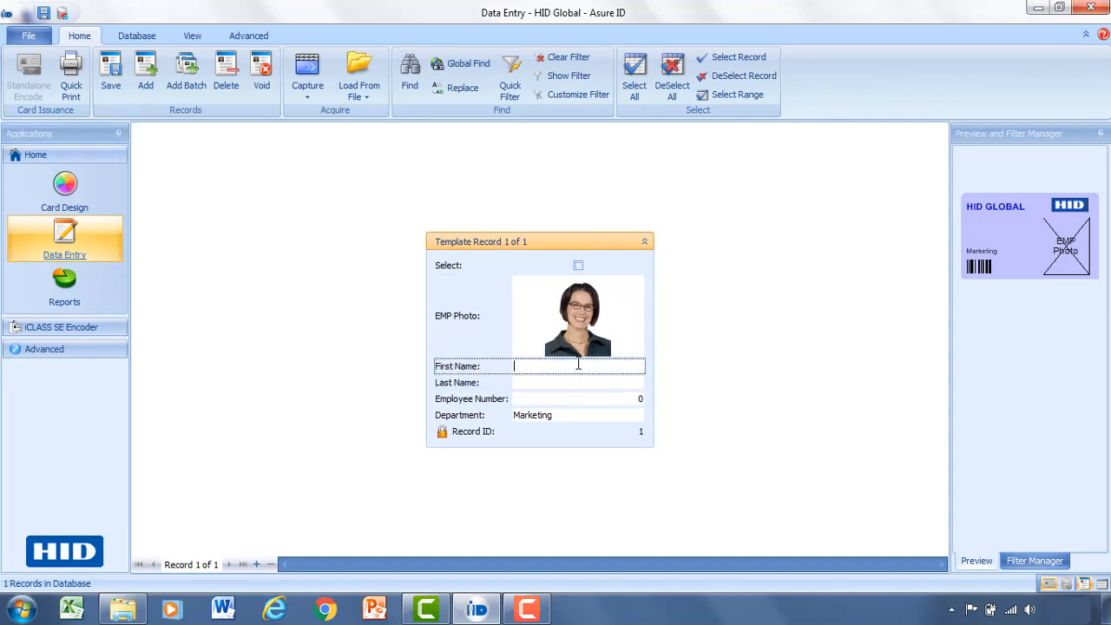
key("Tab")
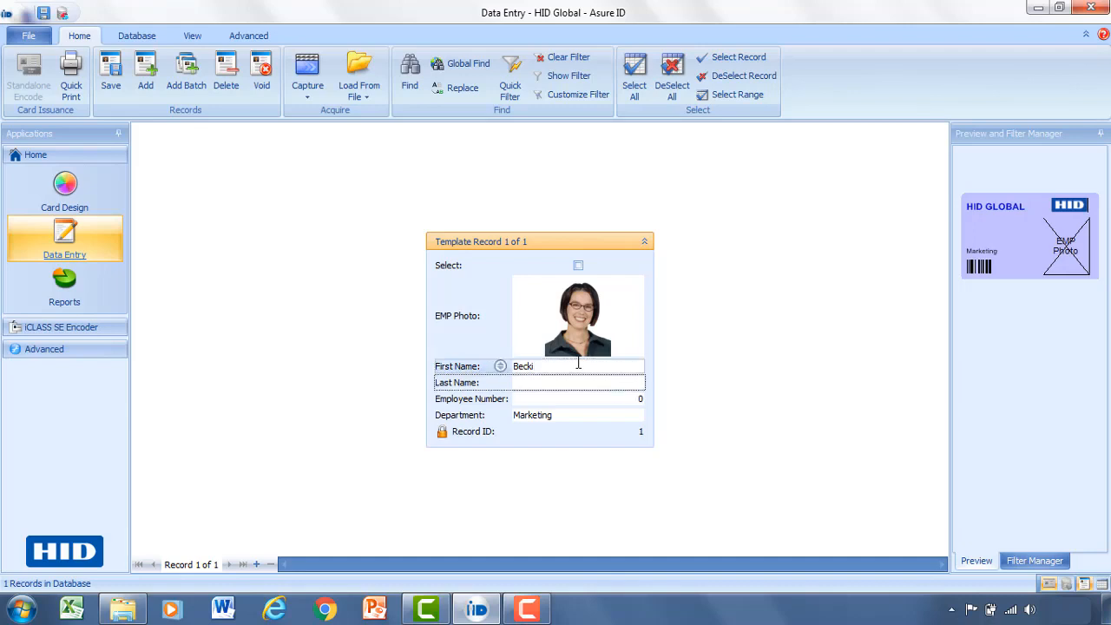
left_click(630, 398)
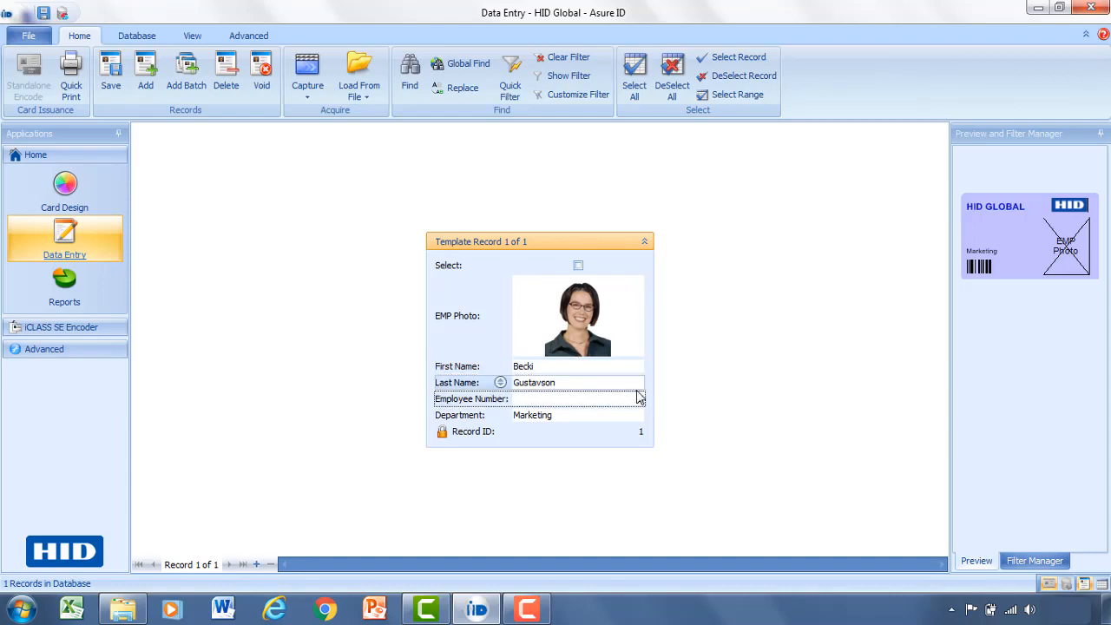
type("5599324")
Keep Marketing as the department and save the record.
left_click(619, 416)
left_click(619, 414)
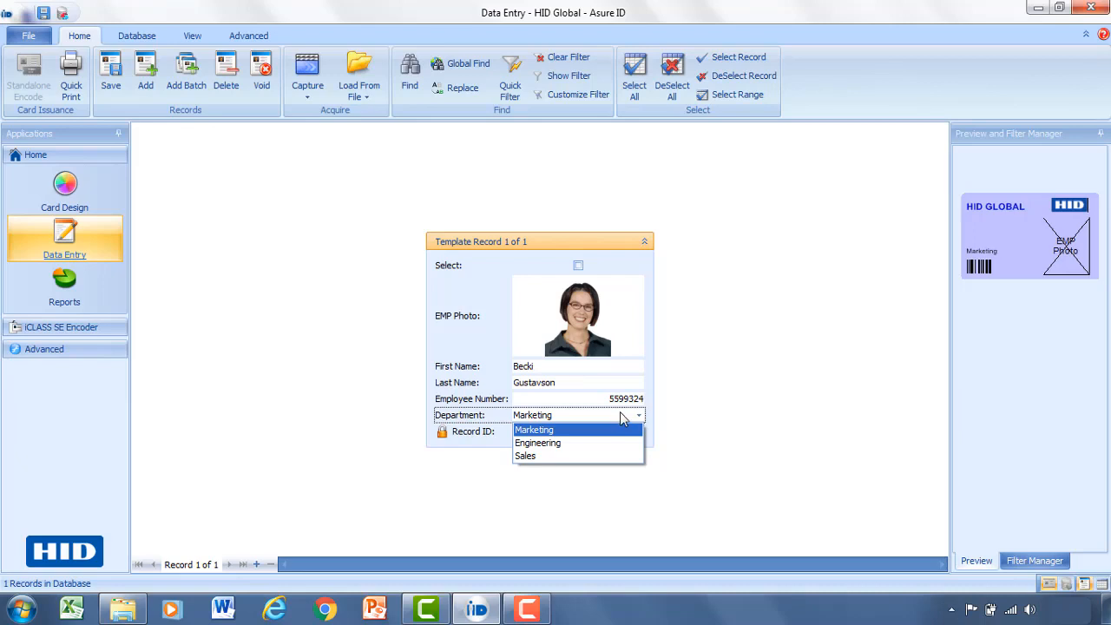
left_click(578, 431)
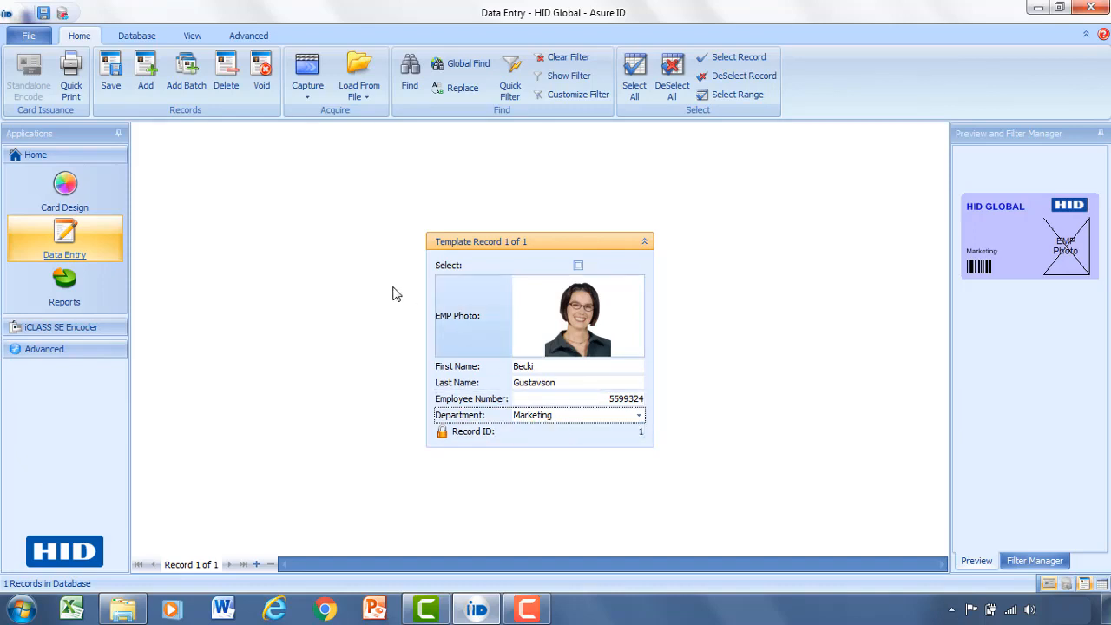
left_click(118, 77)
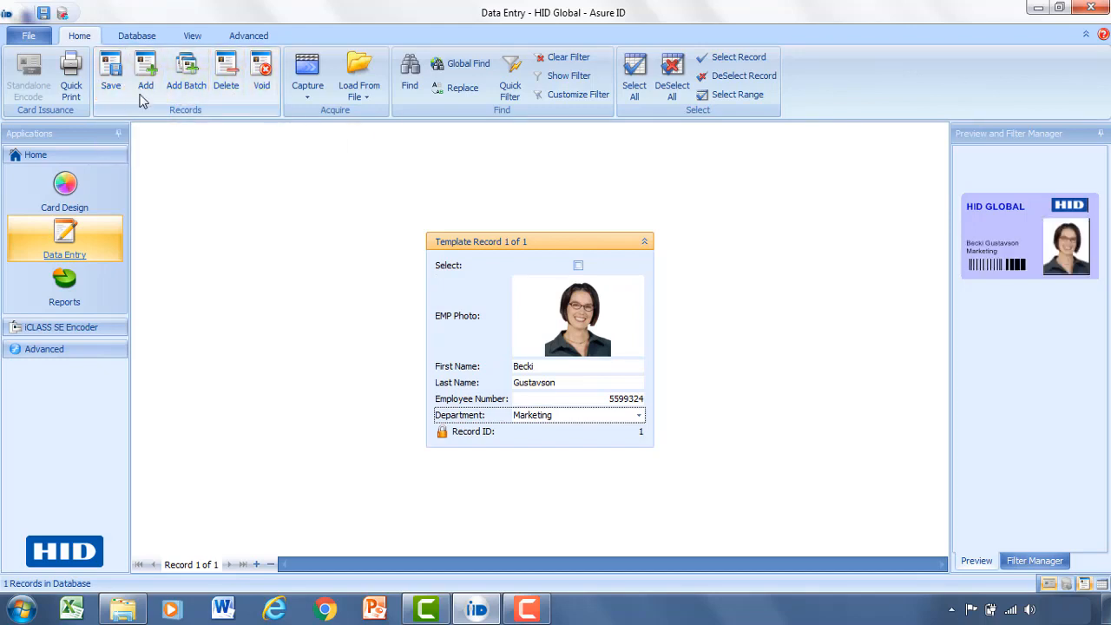
double_click(1028, 251)
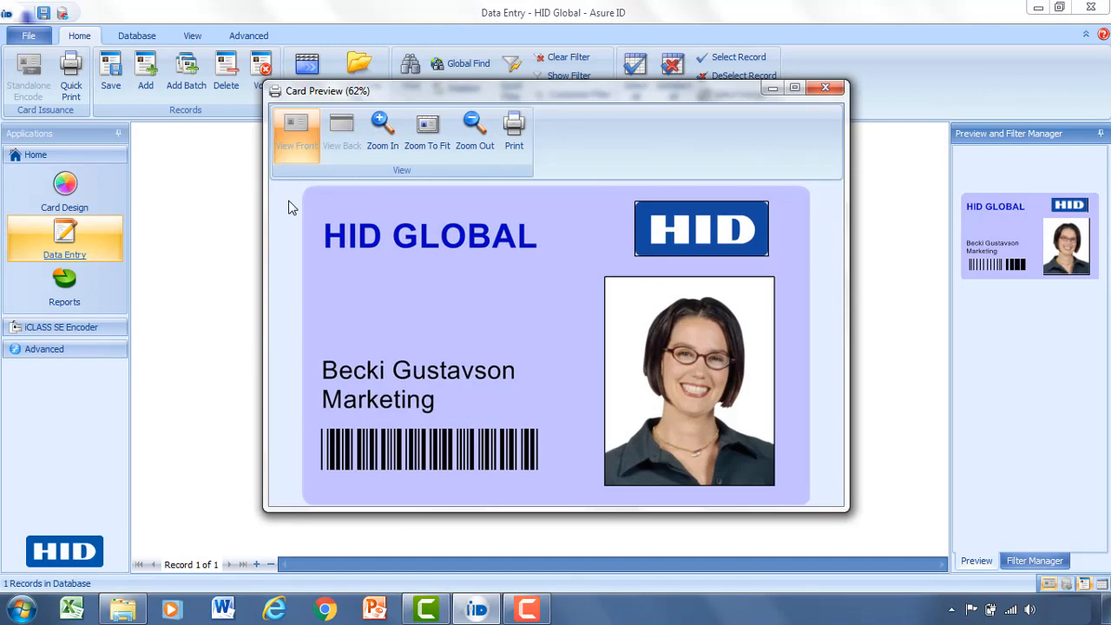
left_click(827, 87)
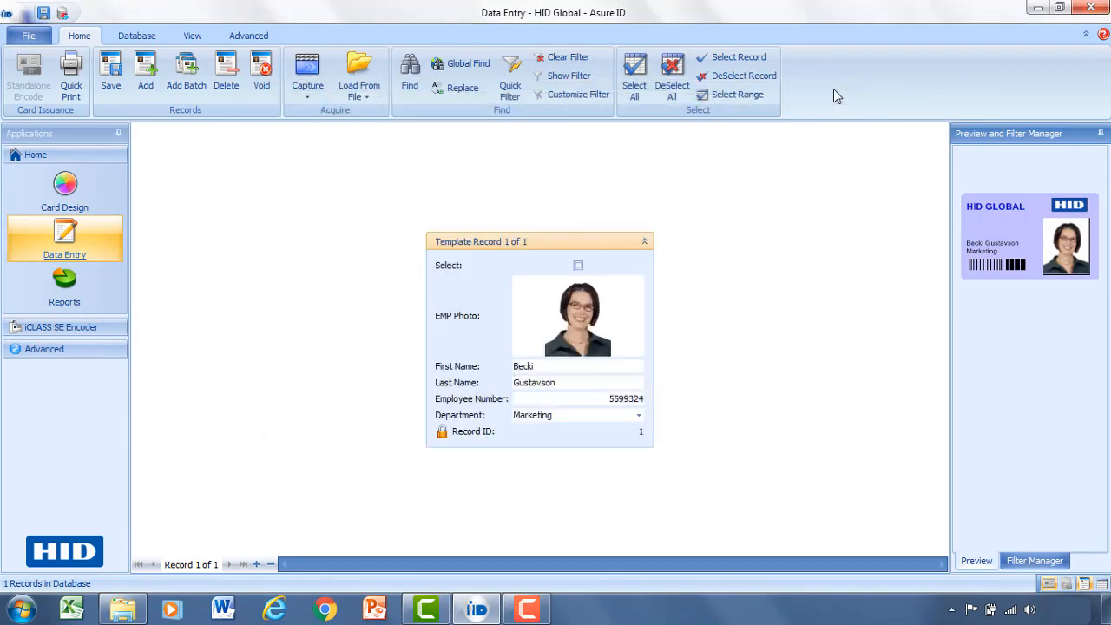
Add a second record and load the headshot of the man in red, crop it to nearly the whole photo.
left_click(146, 86)
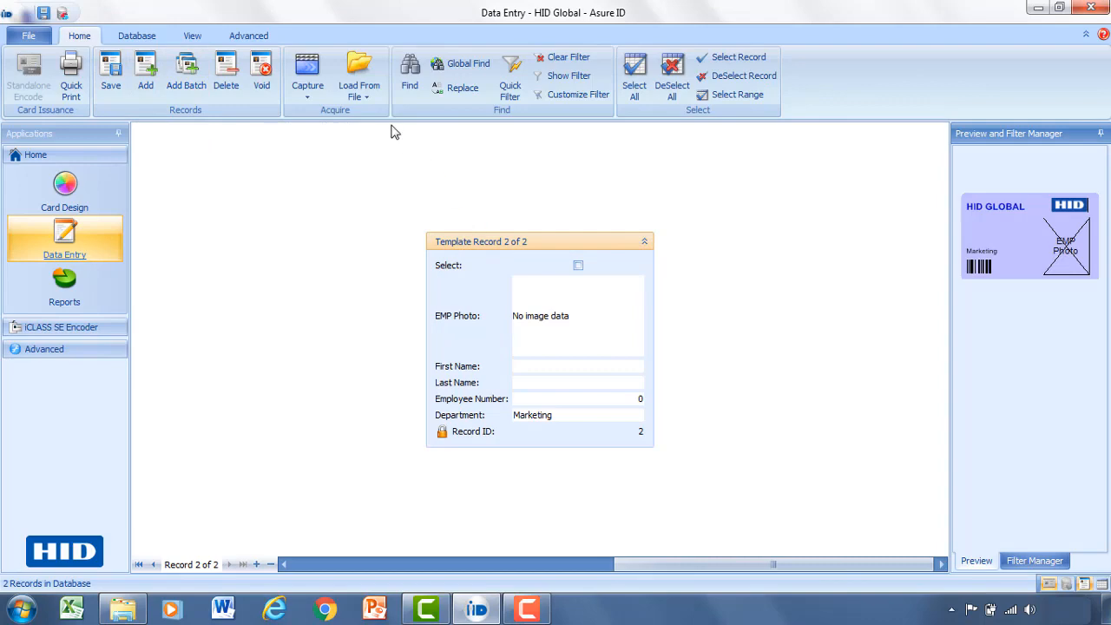
left_click(358, 80)
left_click(371, 113)
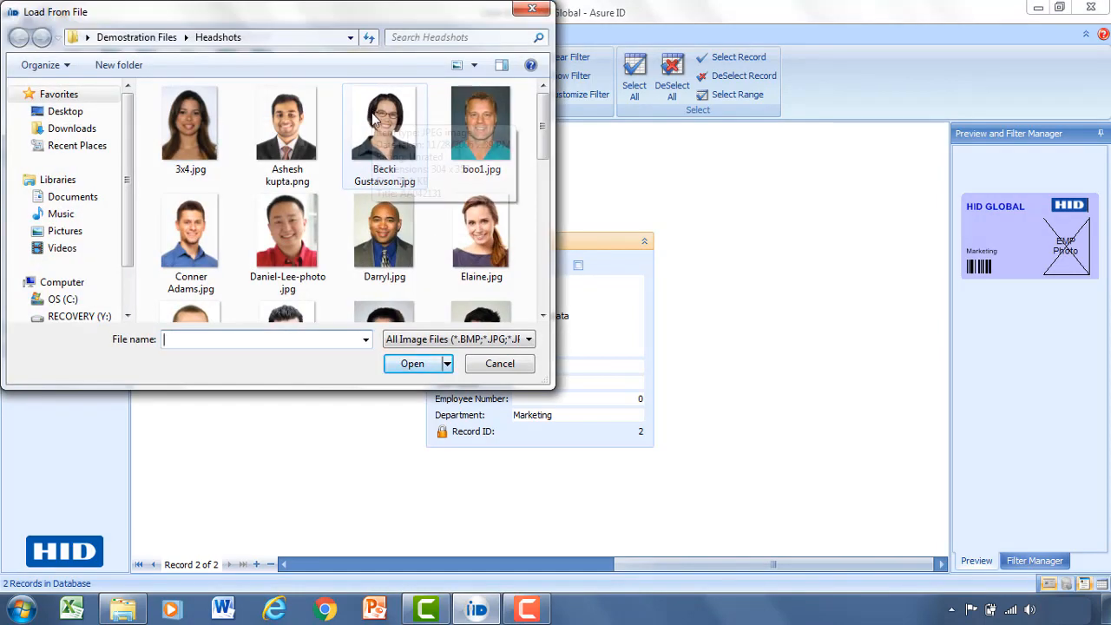
left_click(289, 223)
double_click(288, 223)
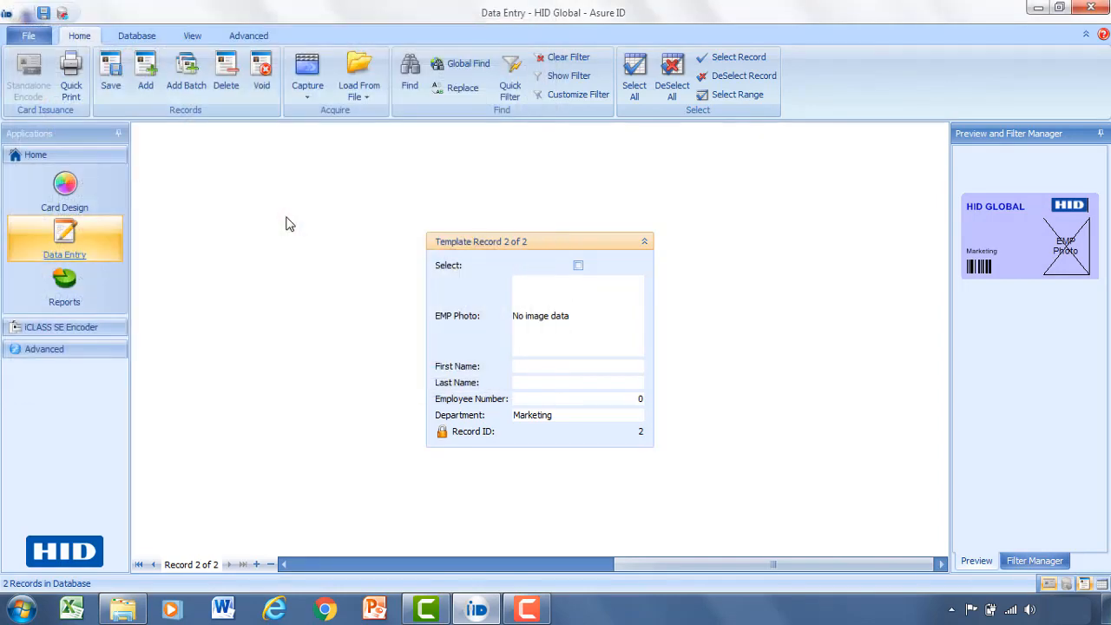
left_click_drag(148, 186, 93, 104)
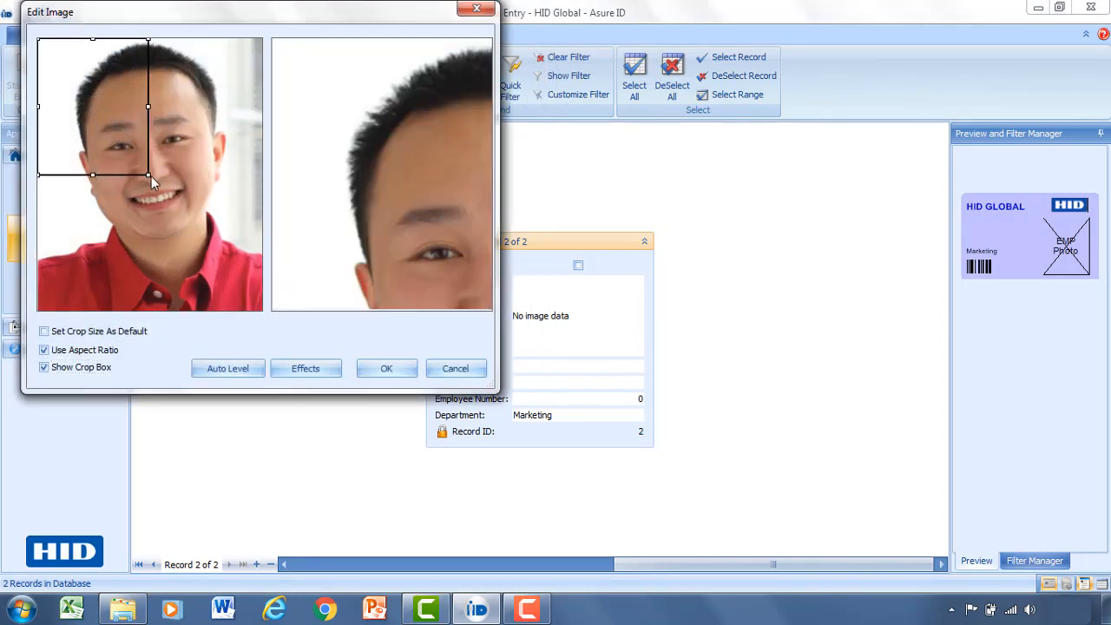
left_click_drag(151, 176, 258, 309)
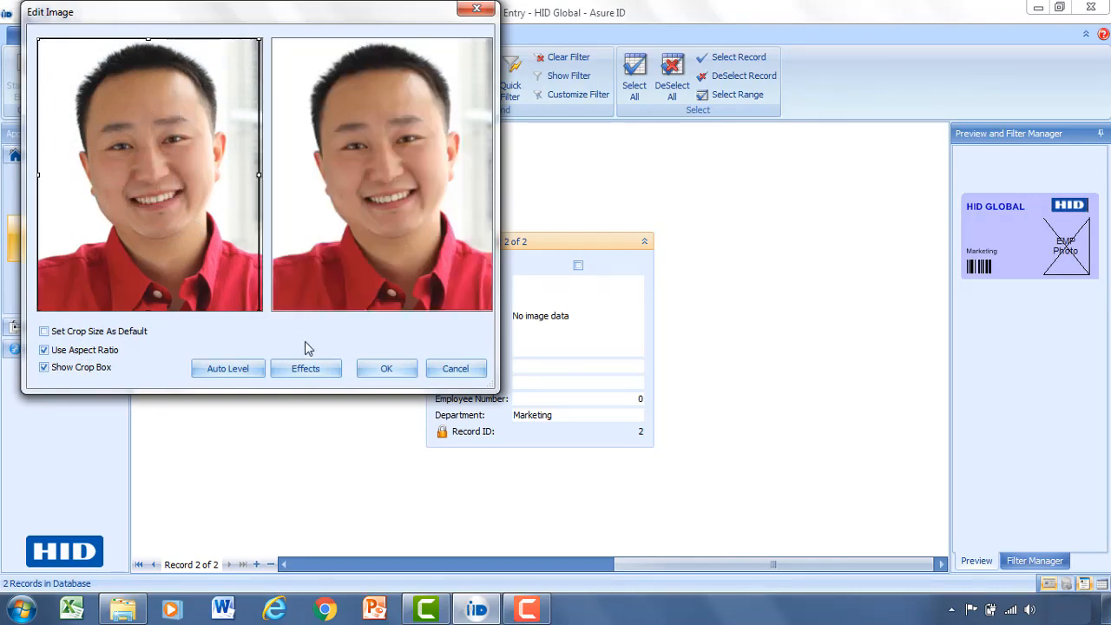
Place the photo, enter his first name, last name and employee number, set Engineering, and save.
left_click(386, 369)
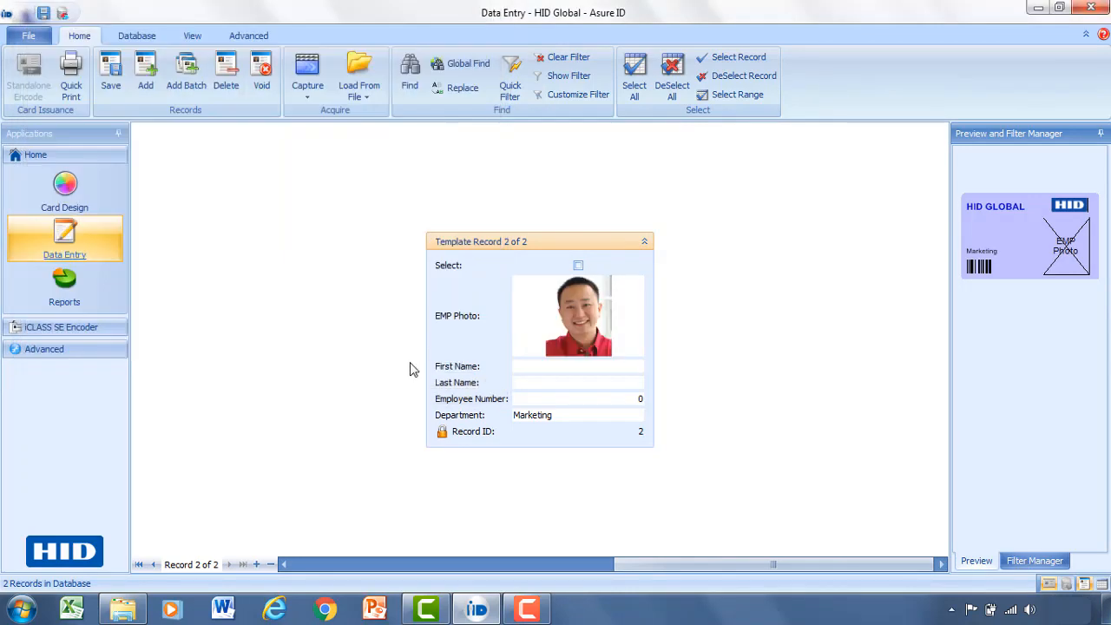
left_click(559, 368)
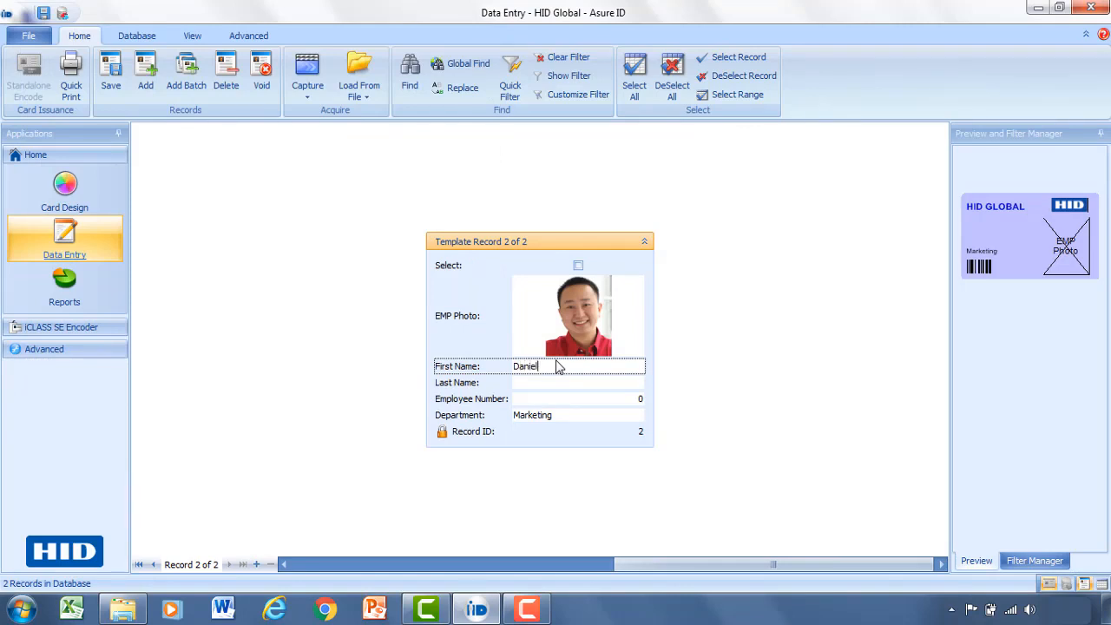
key("Tab")
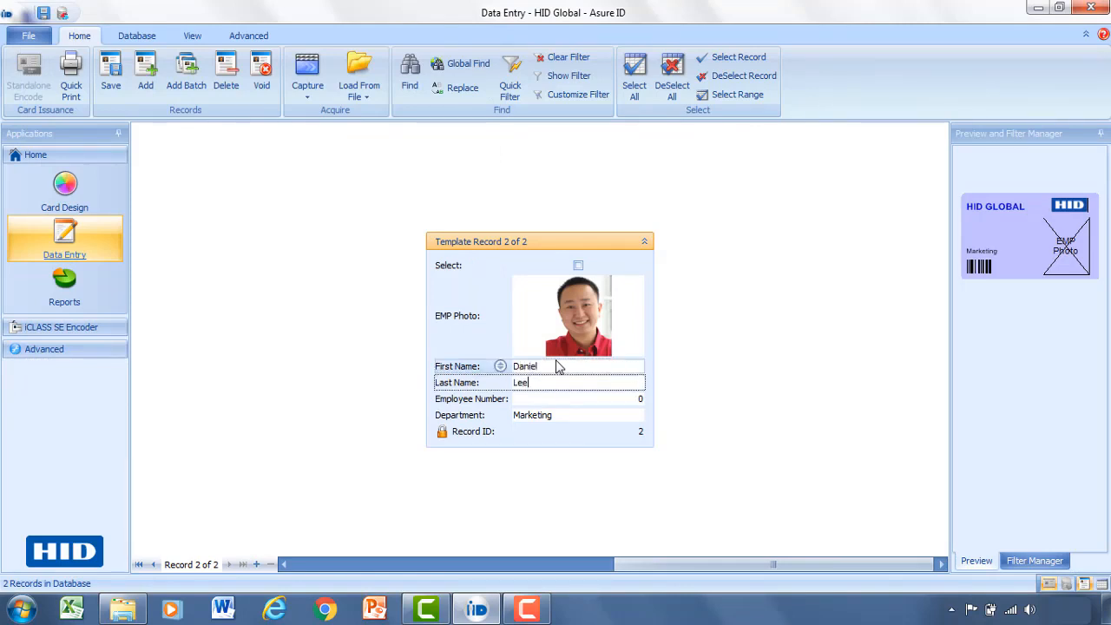
key("Tab")
type("553392")
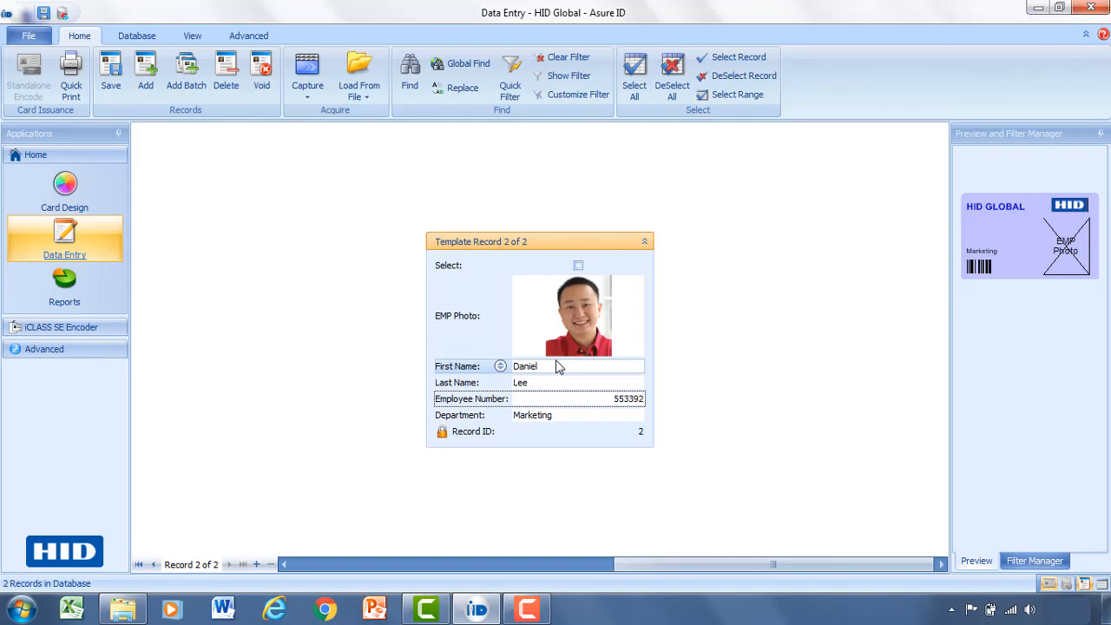
left_click(631, 415)
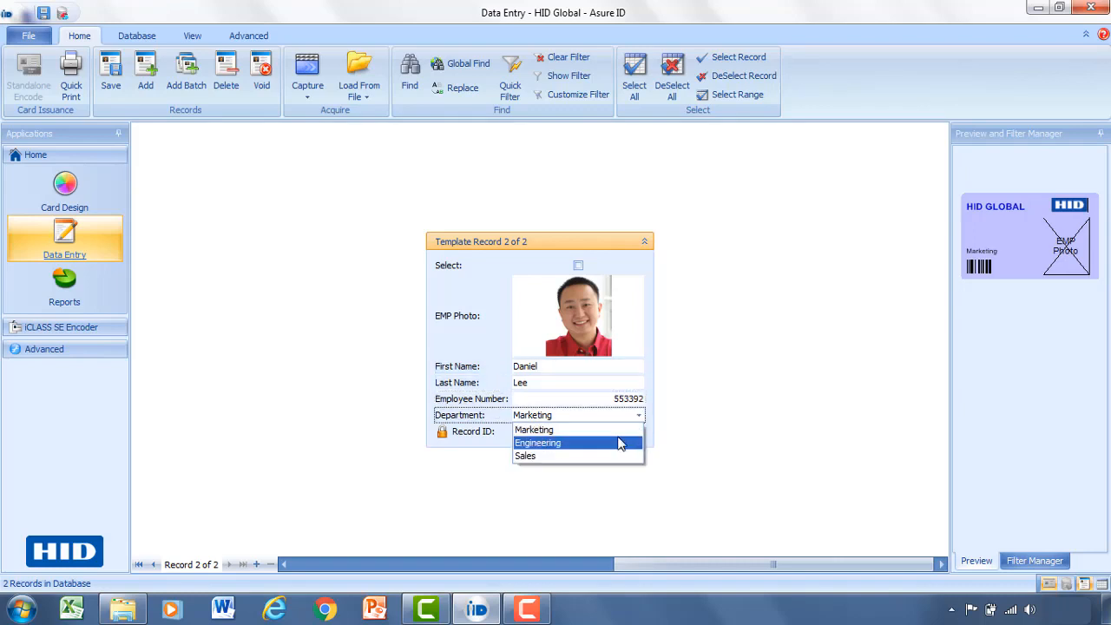
left_click(621, 442)
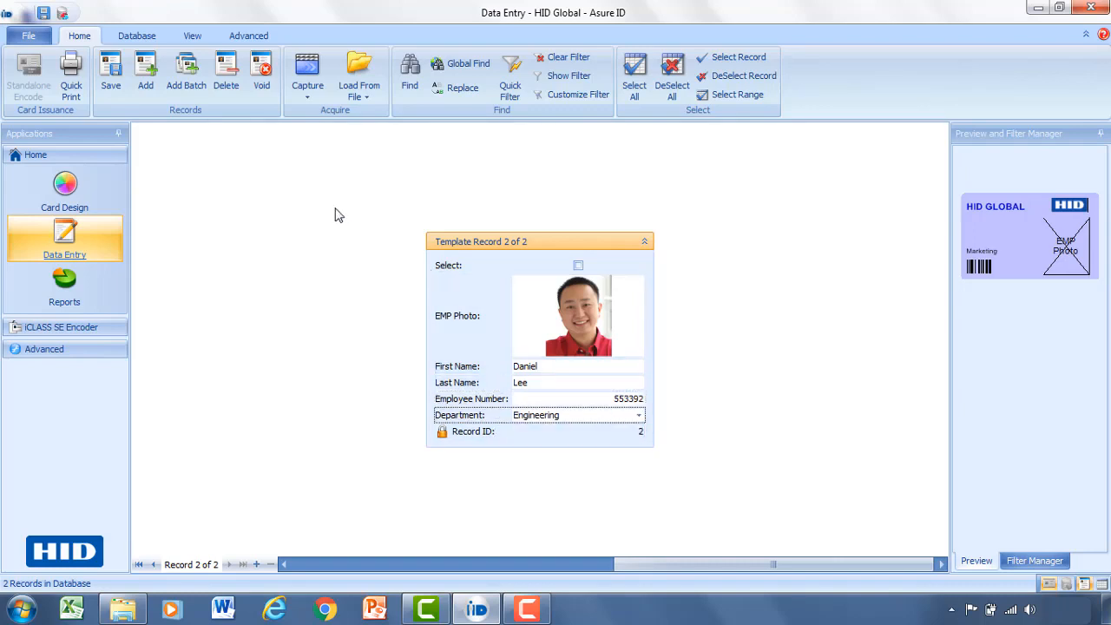
left_click(108, 74)
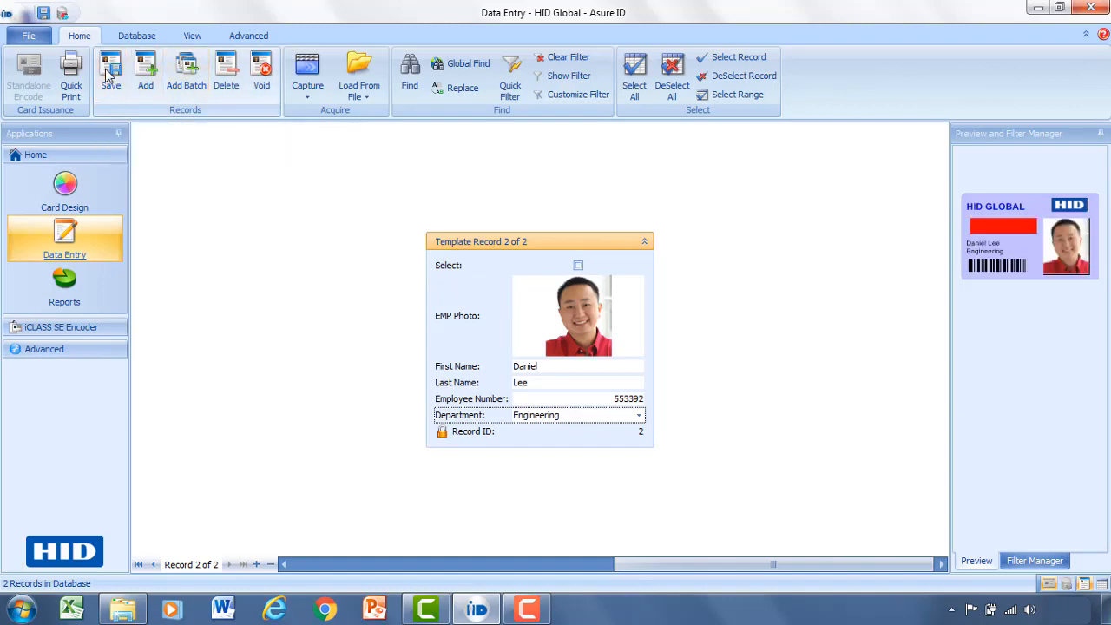
left_click(1018, 223)
double_click(1018, 223)
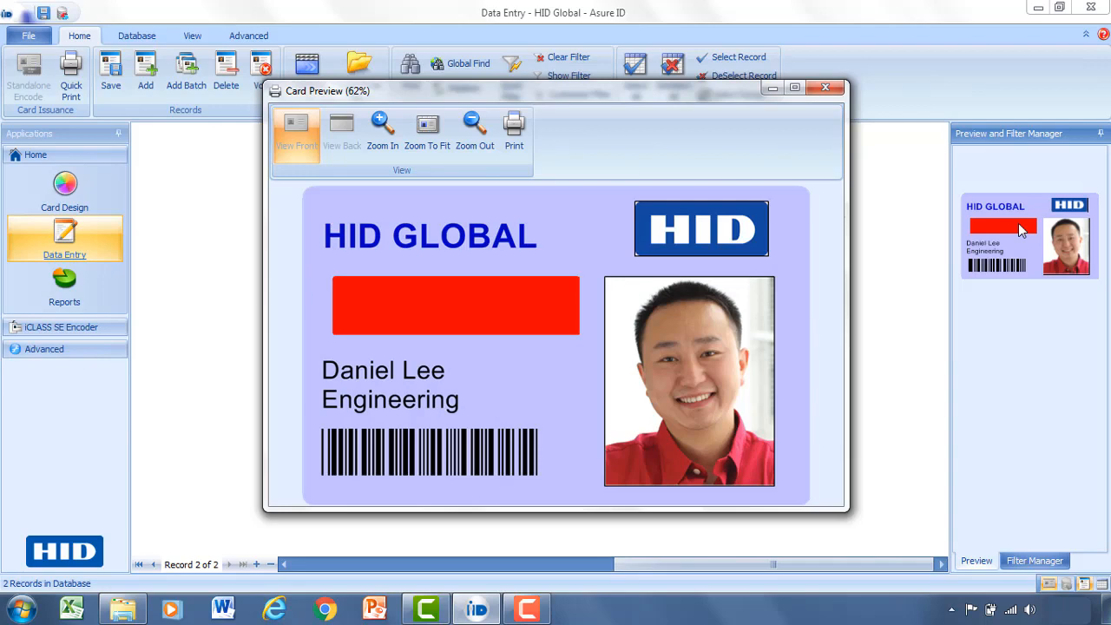
left_click(824, 87)
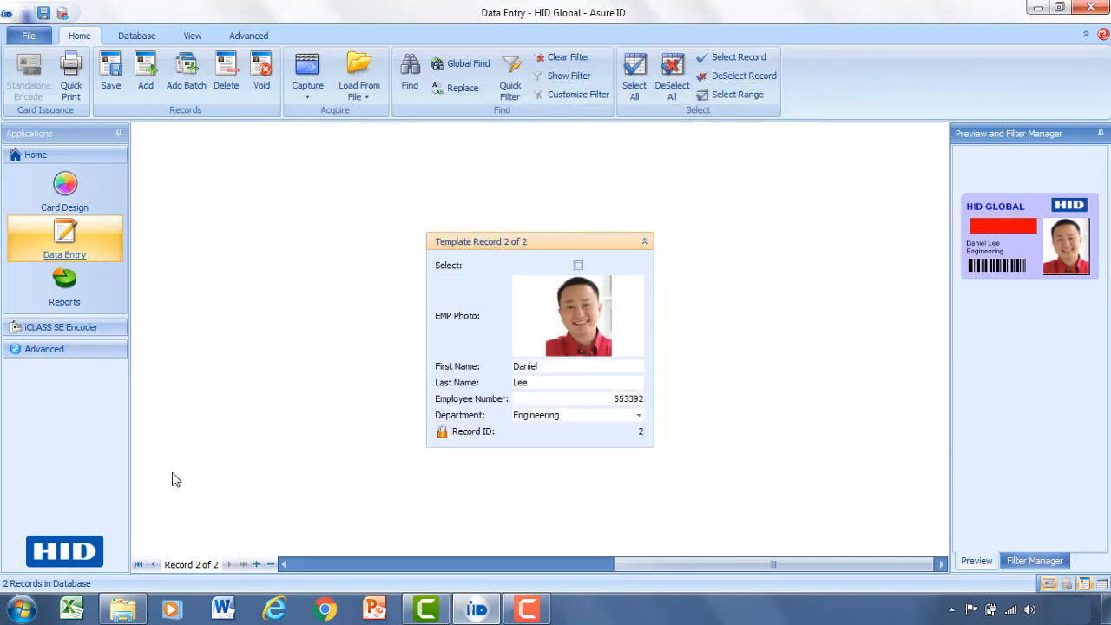
Return to Record 1 of 2 and view the File menu's Print Card options without printing.
left_click(152, 565)
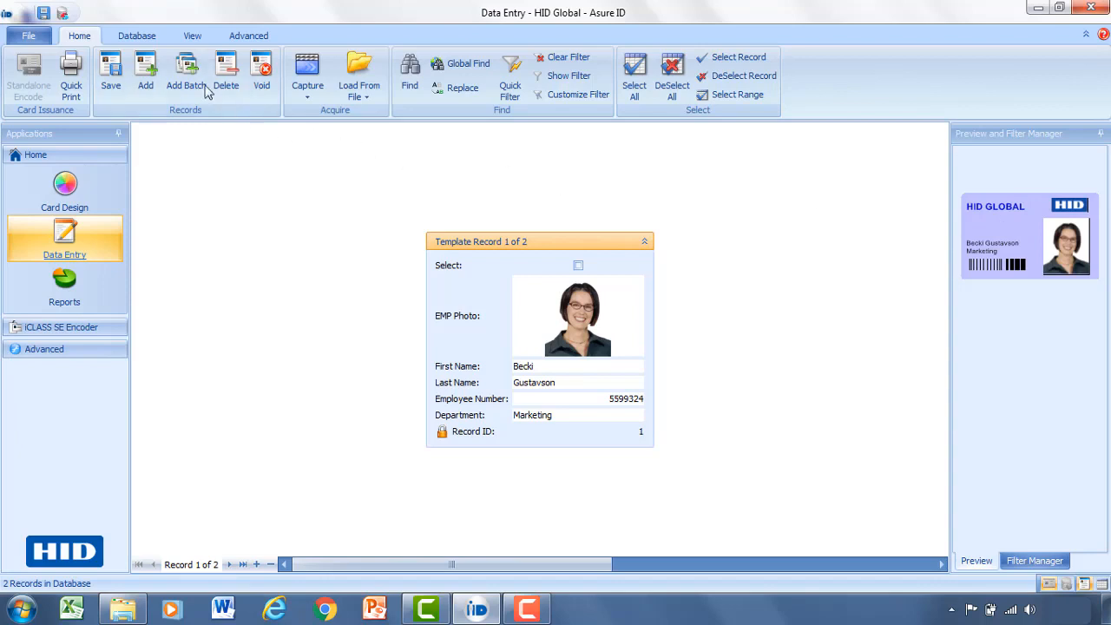
left_click(32, 40)
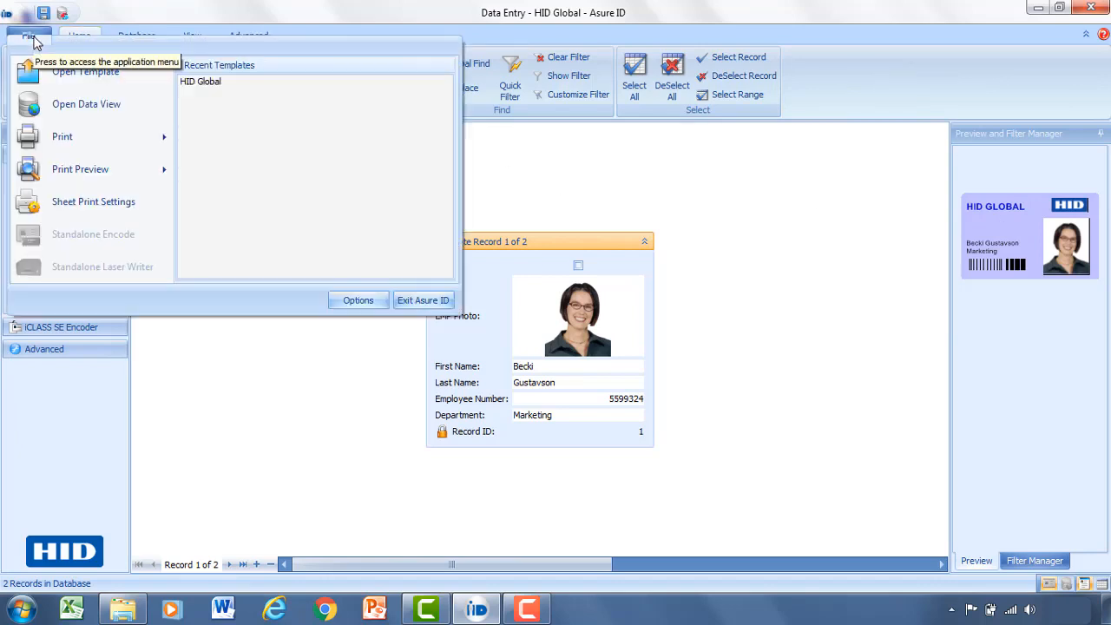
mouse_move(70, 139)
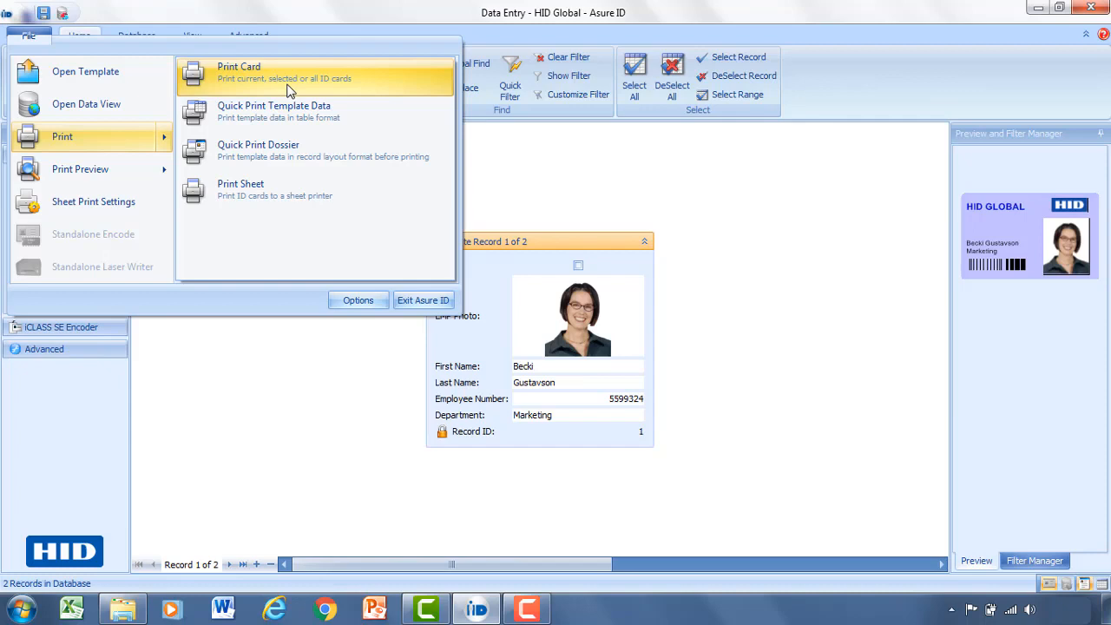
left_click(519, 153)
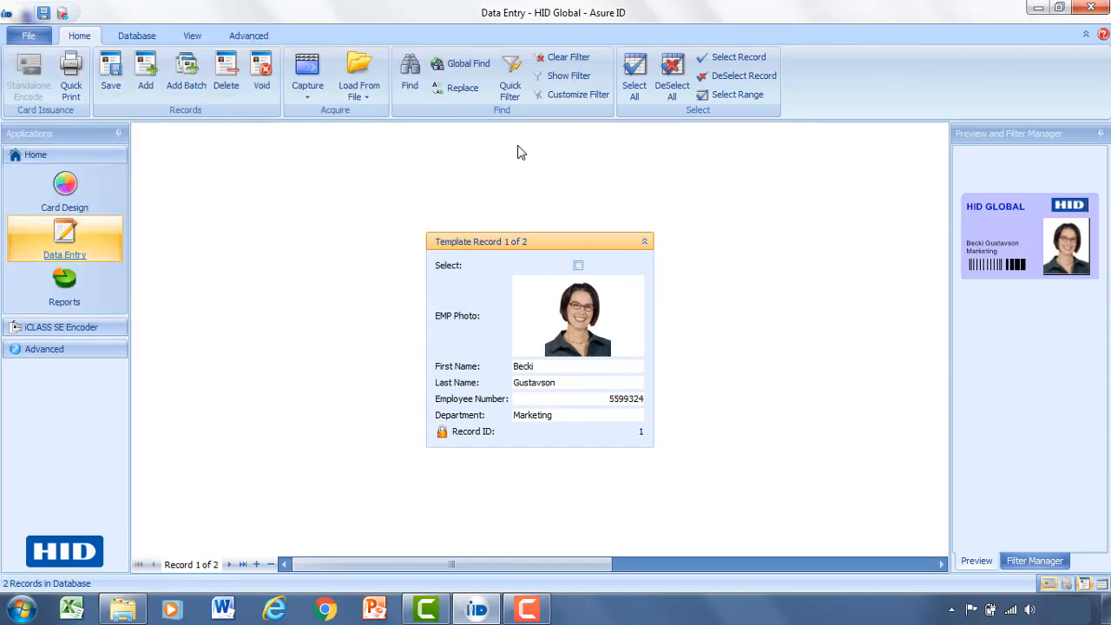